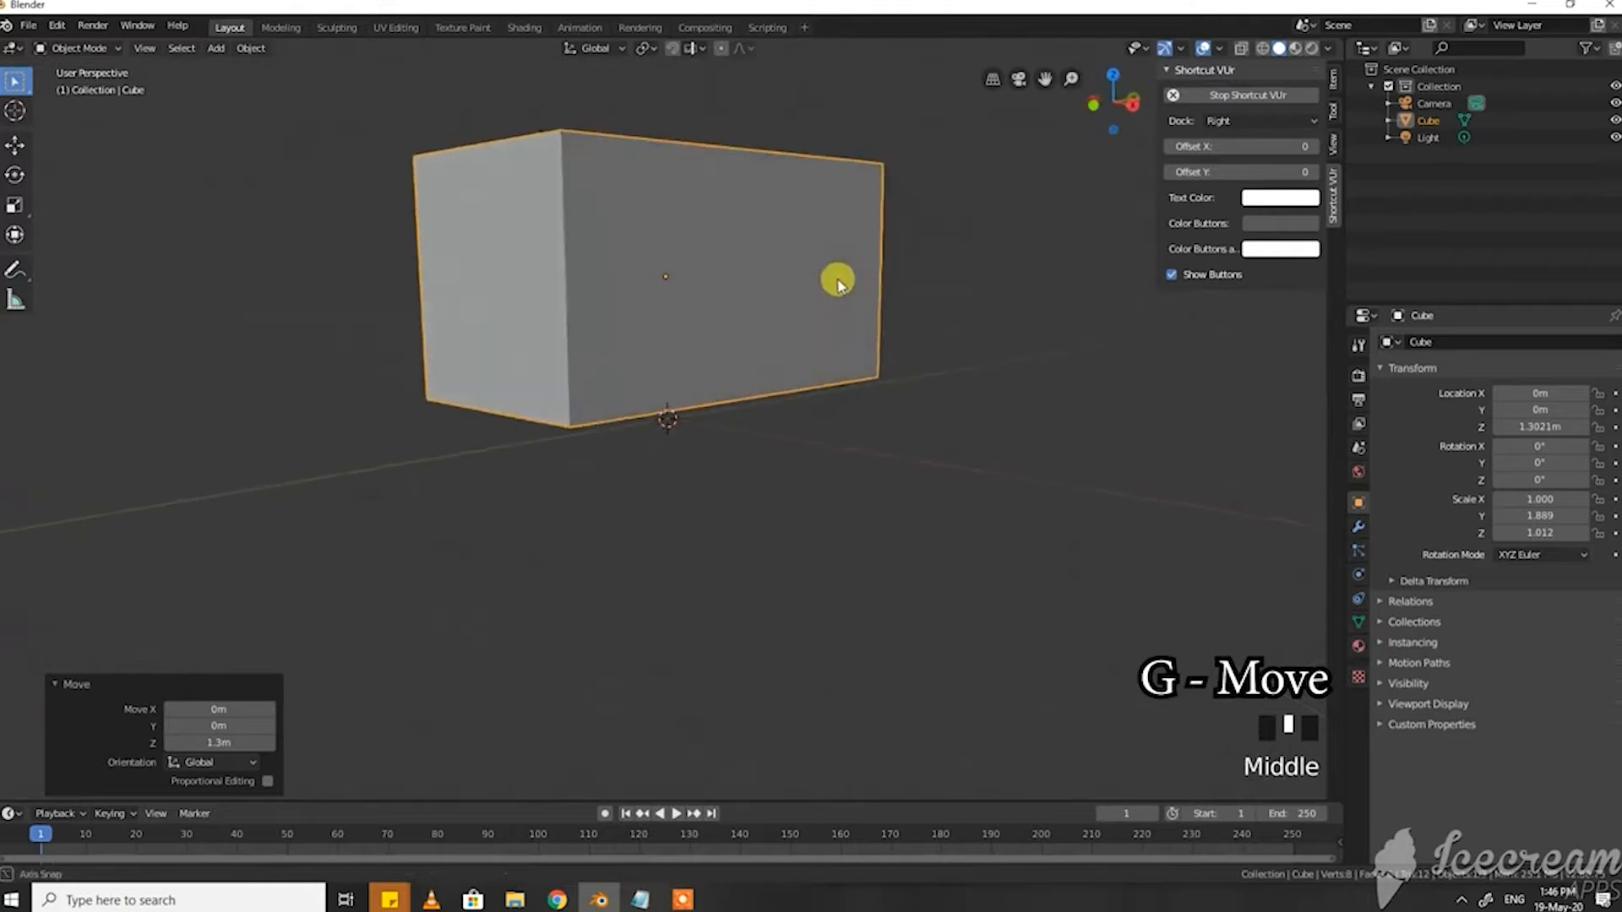
Step: Add a second cube, scale it up about 2.02 times and flatten it along Z into a thin ground slab
click(947, 293)
middle_drag(926, 326, 870, 405)
key(s)
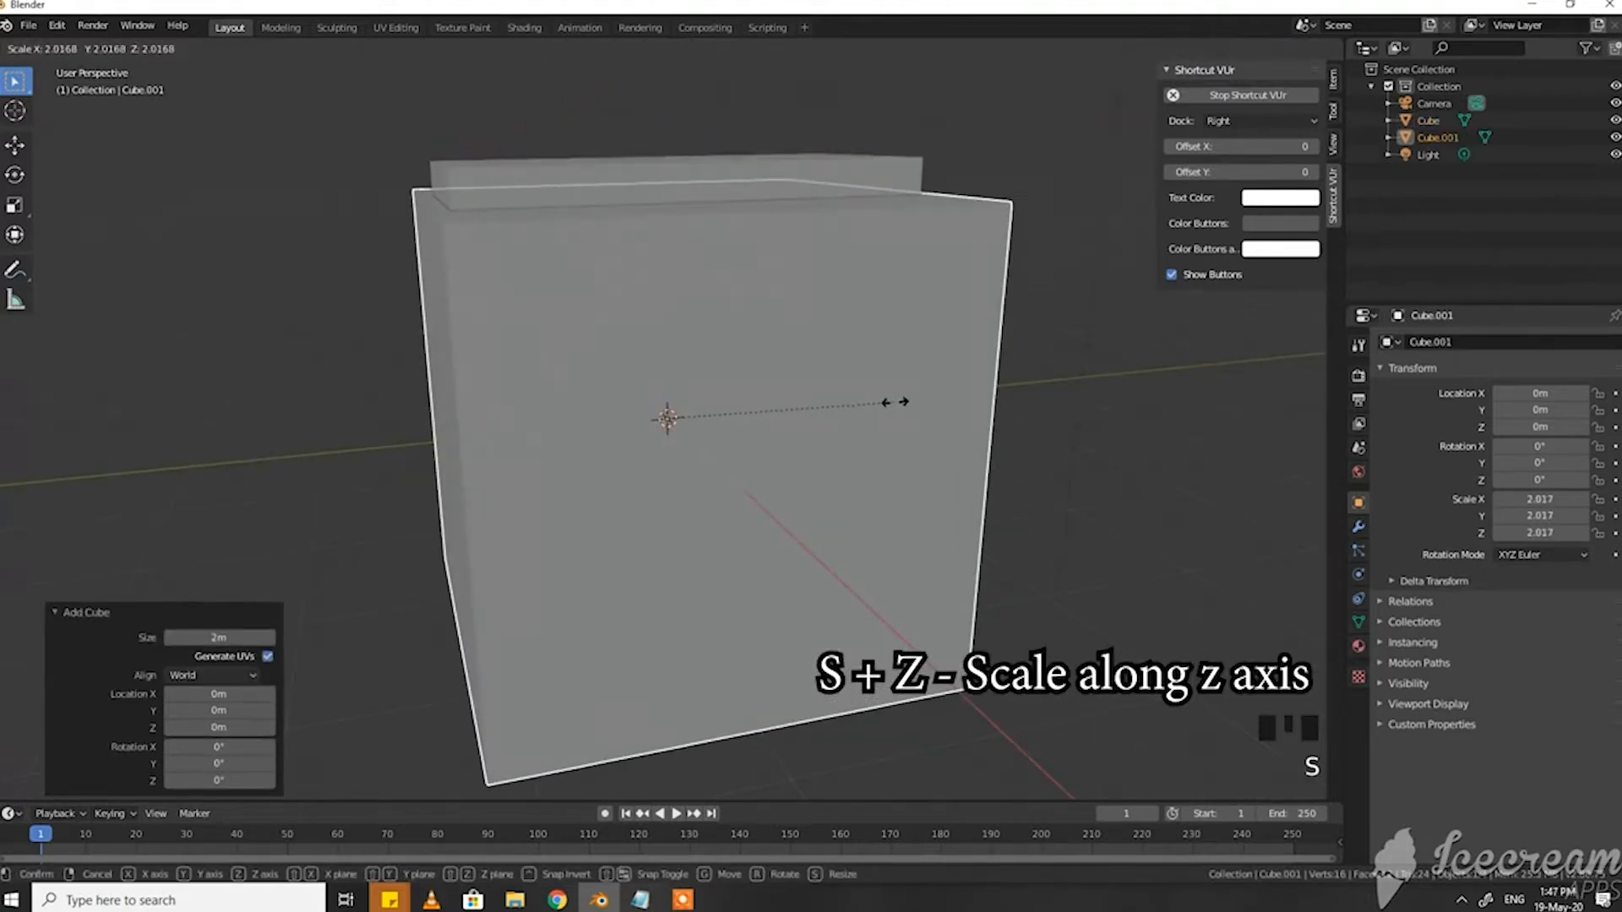
click(896, 405)
key(s)
key(z)
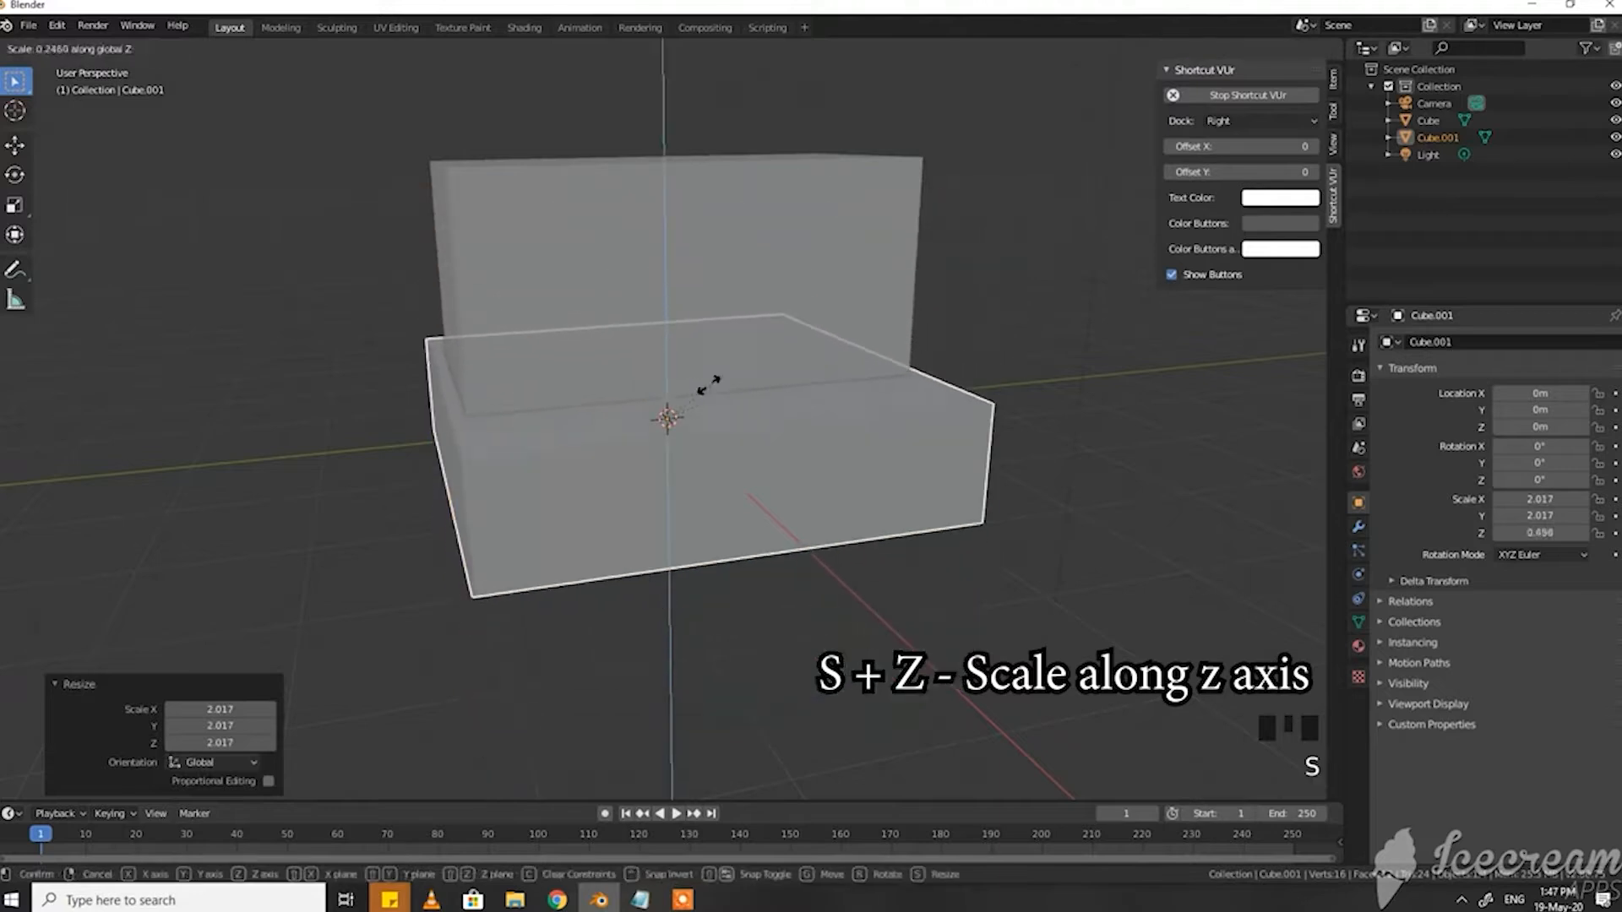
click(668, 417)
Step: Stretch the ground slab about 1.3 times along Y so it extends past both ends of the main block
middle_drag(662, 409, 833, 423)
key(s)
key(y)
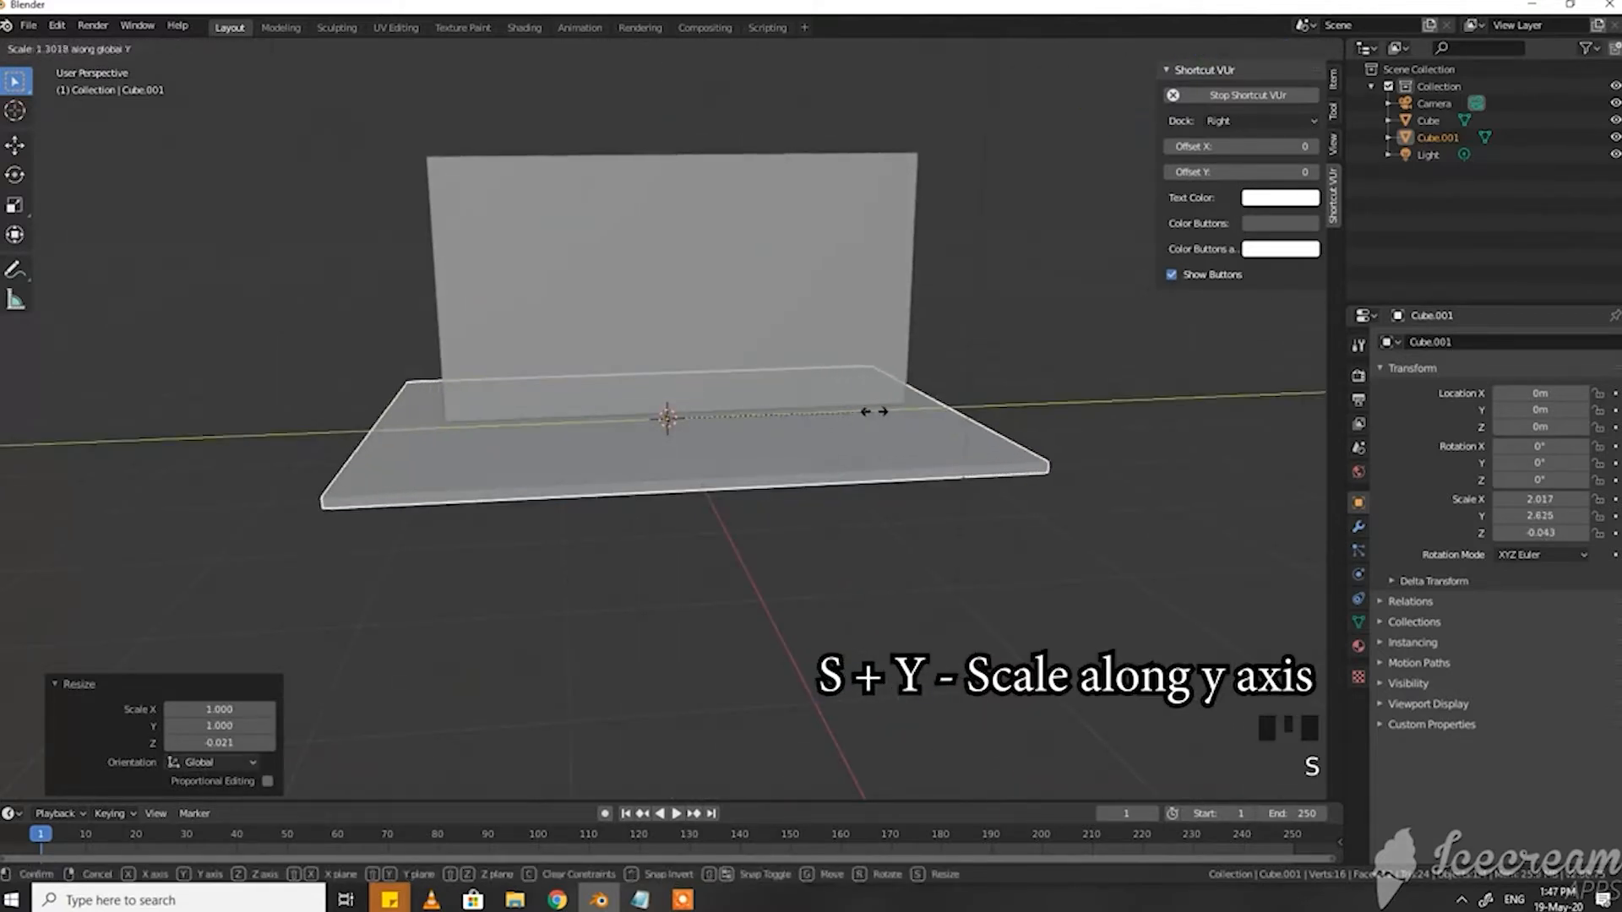
click(873, 420)
Step: Lower the main building block about 0.25 m along Z onto the ground slab
click(687, 362)
middle_drag(688, 362, 747, 350)
key(g)
key(z)
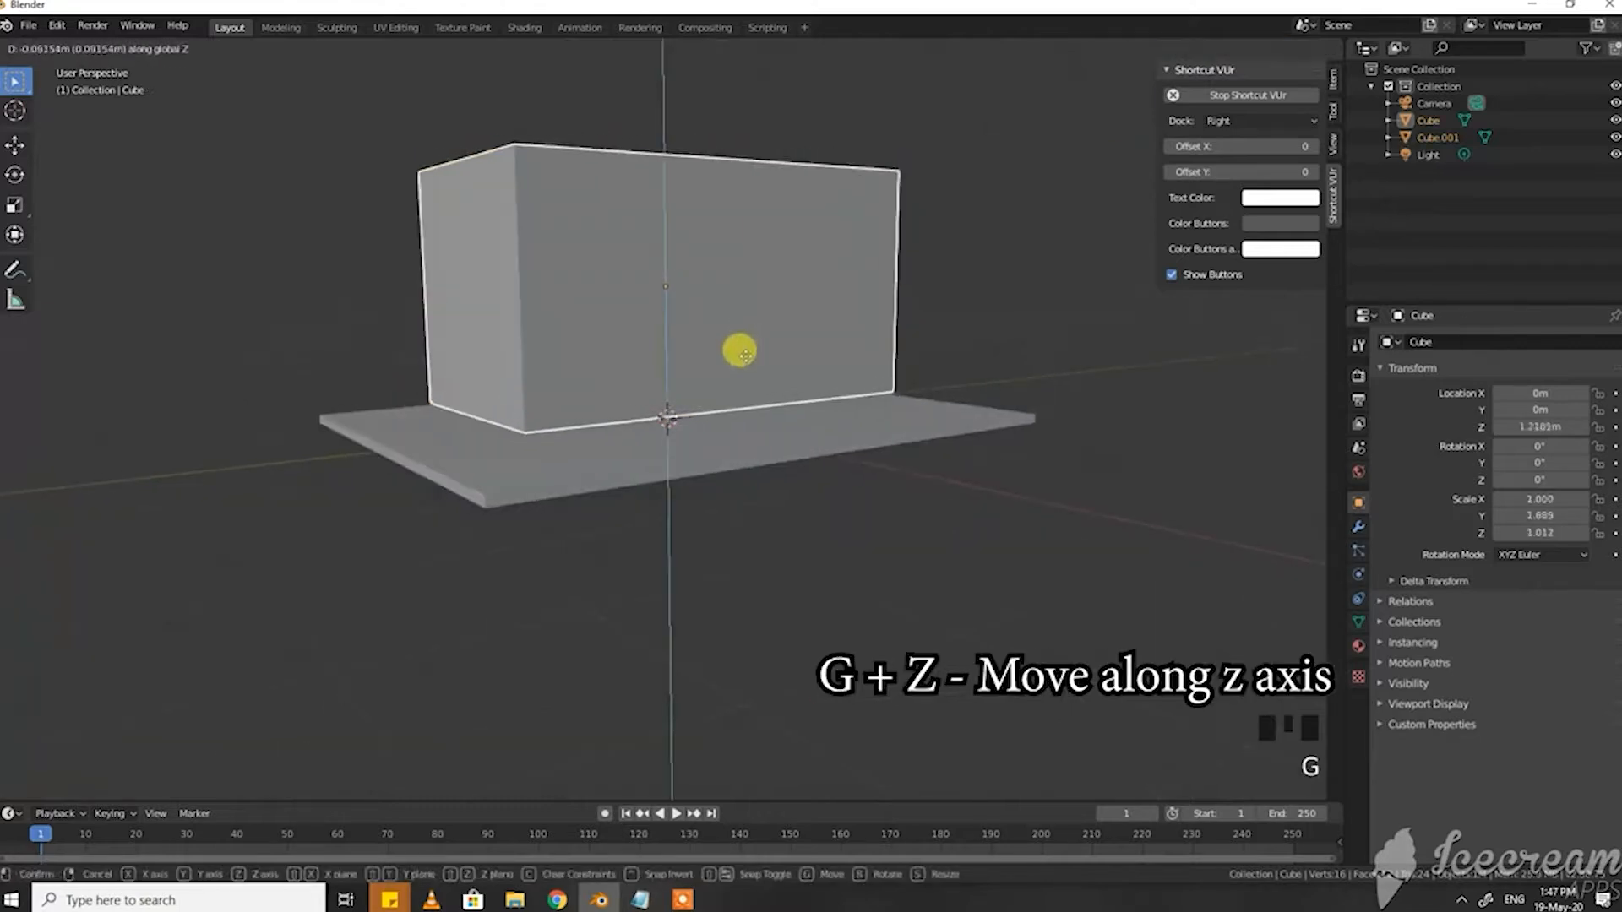
click(741, 372)
Step: Add another cube and narrow it to a scale of about 0.56 along Y and 0.22 along X
mouse_move(741, 372)
middle_down()
mouse_move(615, 380)
mouse_move(670, 395)
mouse_move(649, 404)
mouse_move(677, 384)
mouse_move(735, 398)
middle_up()
key(shift+a)
mouse_move(744, 394)
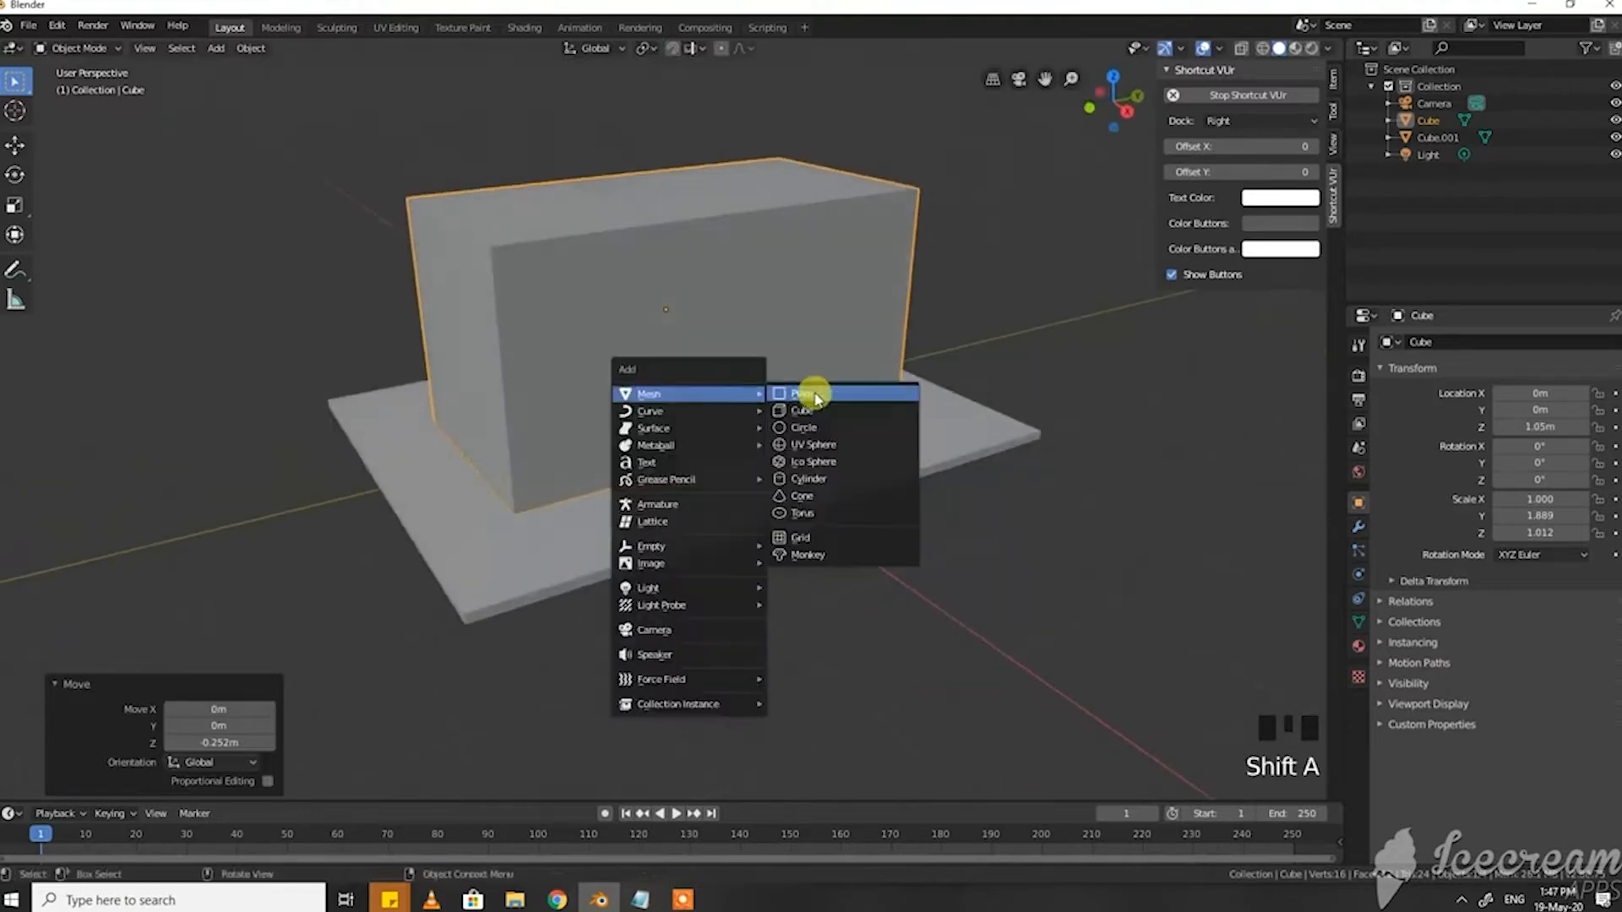
click(816, 411)
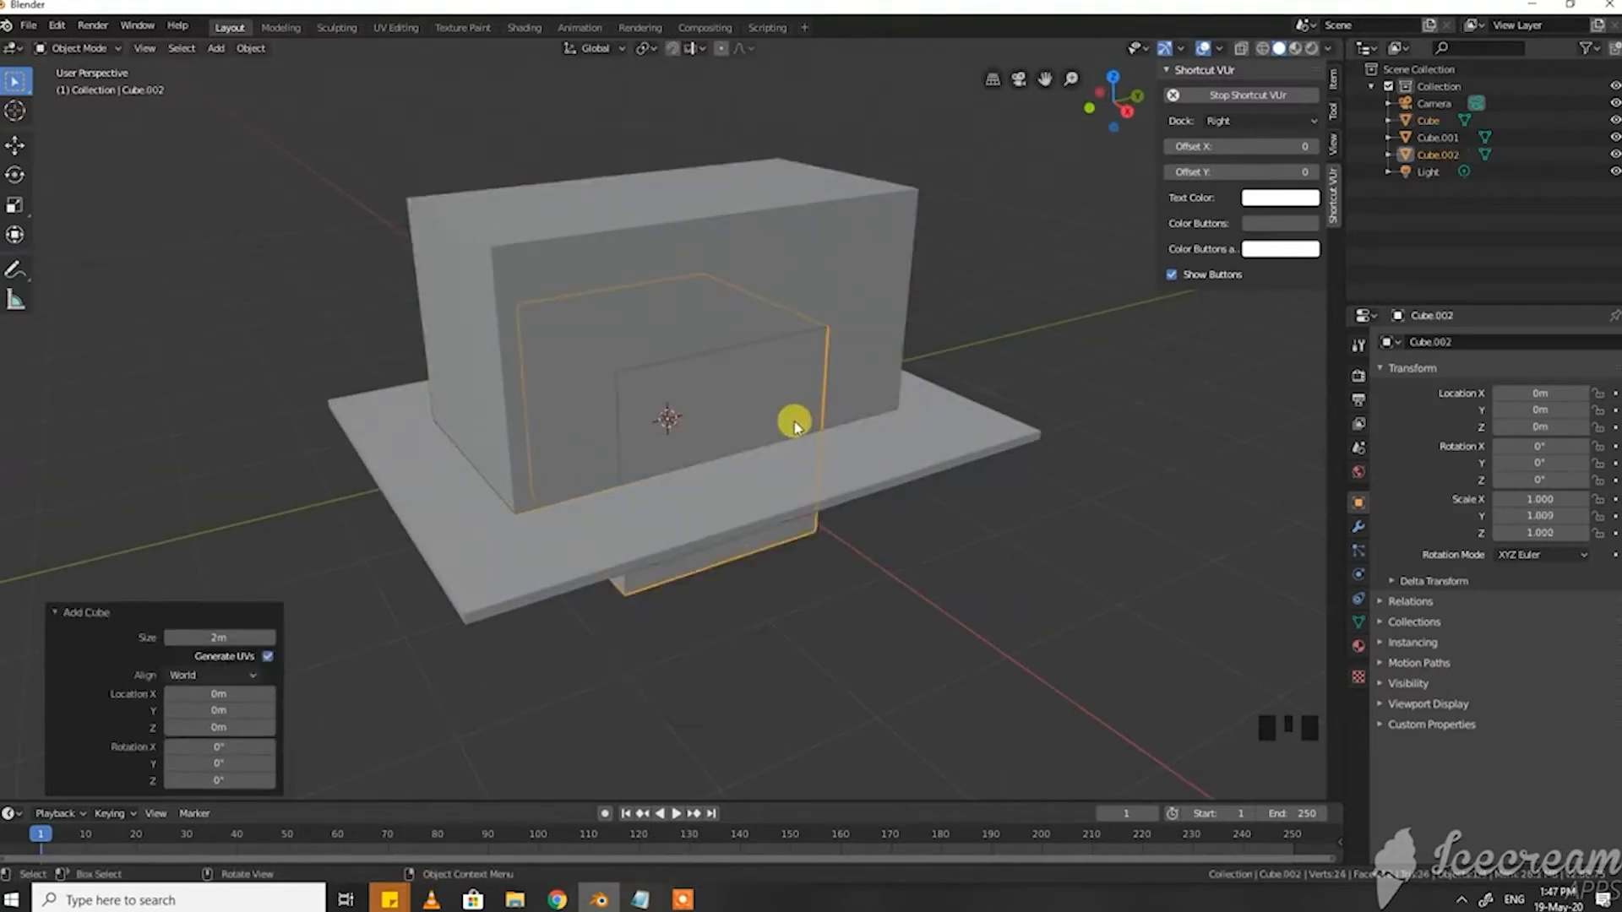
key(s)
key(y)
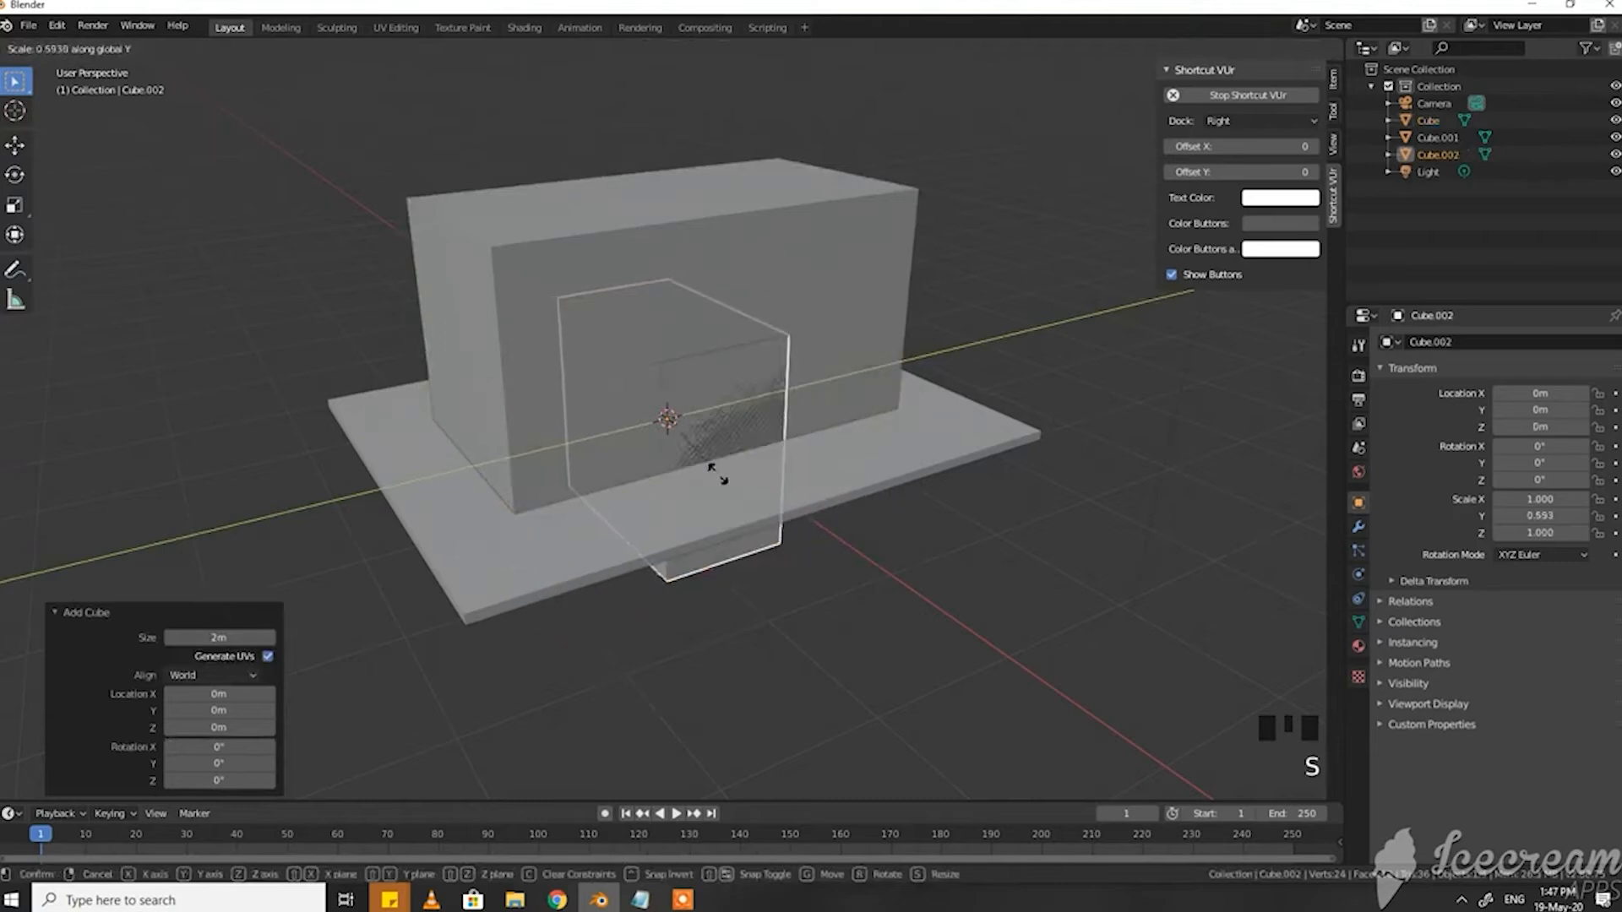
click(716, 478)
key(s)
key(x)
click(663, 435)
Step: Move the narrow cube about 1.09 m along X through the building's long wall and about -0.85 m along Y
key(g)
key(x)
click(729, 471)
middle_drag(728, 470, 570, 470)
scroll(484, 354, down, 6)
scroll(484, 353, up, 6)
middle_drag(489, 351, 524, 361)
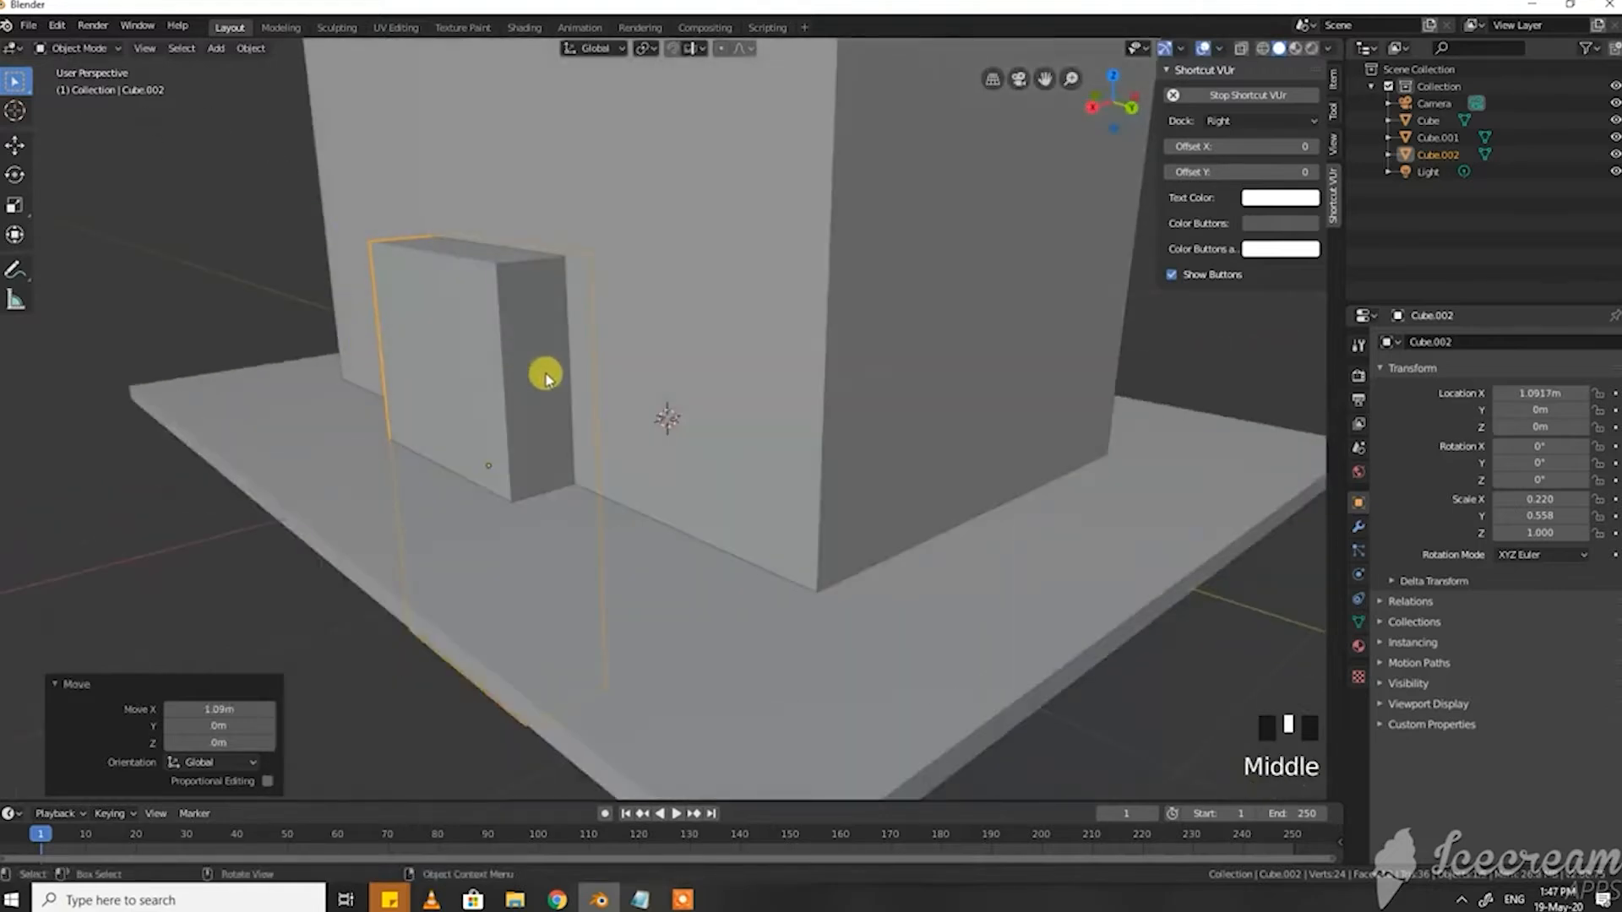
key(g)
key(y)
click(531, 333)
Step: Shrink the narrow cube uniformly to about 0.32 and raise it about 0.8 m along Z onto the wall
key(s)
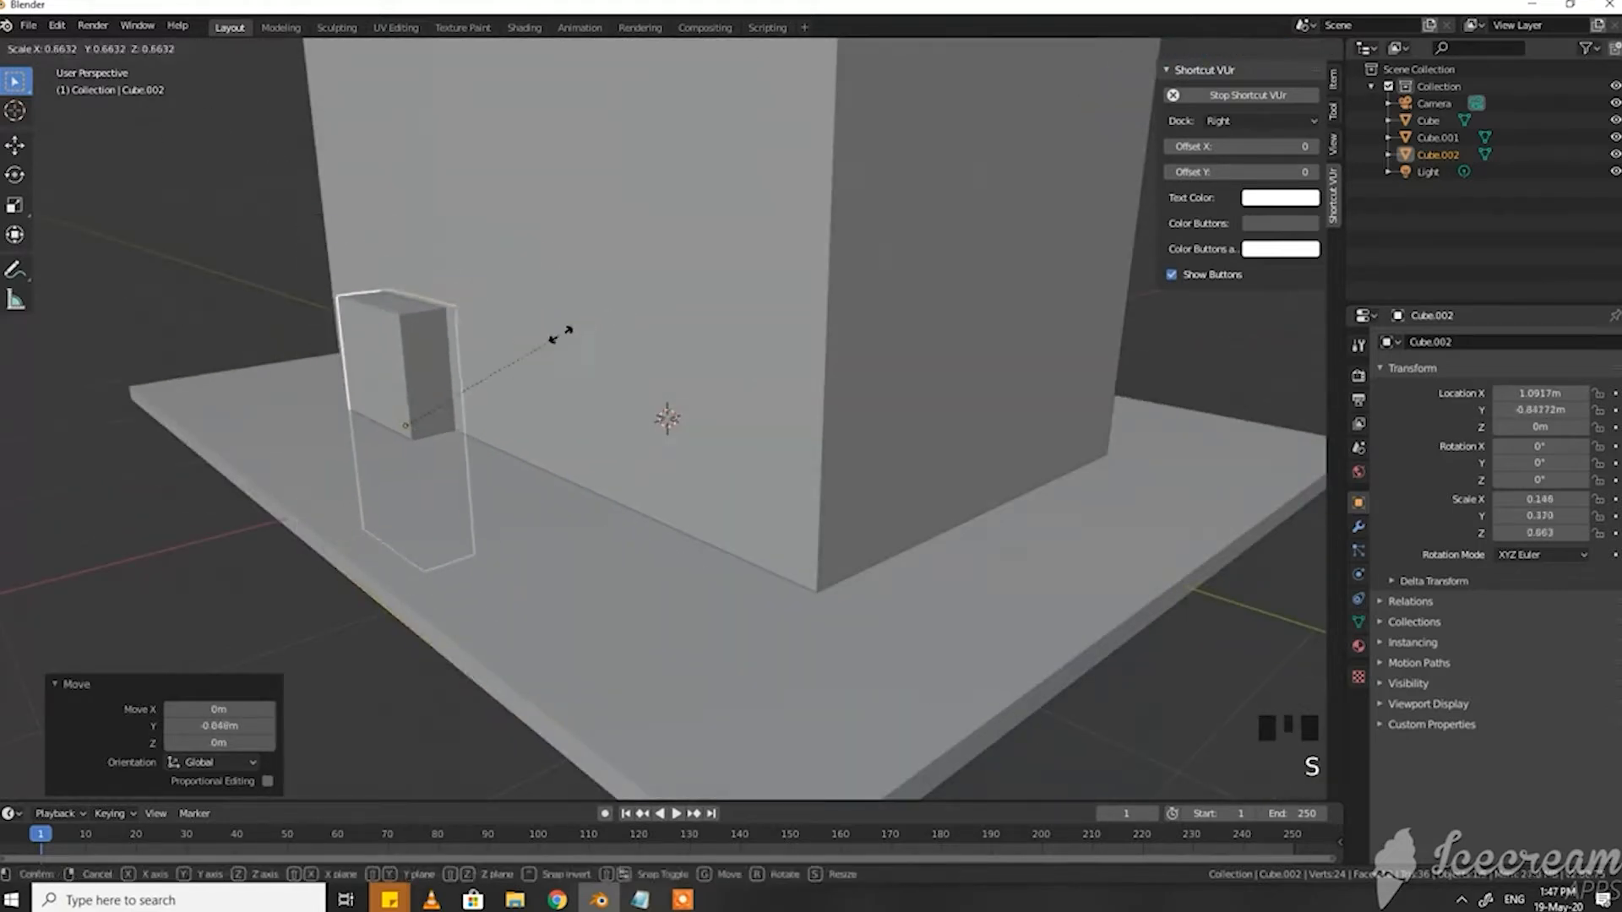
click(474, 374)
key(g)
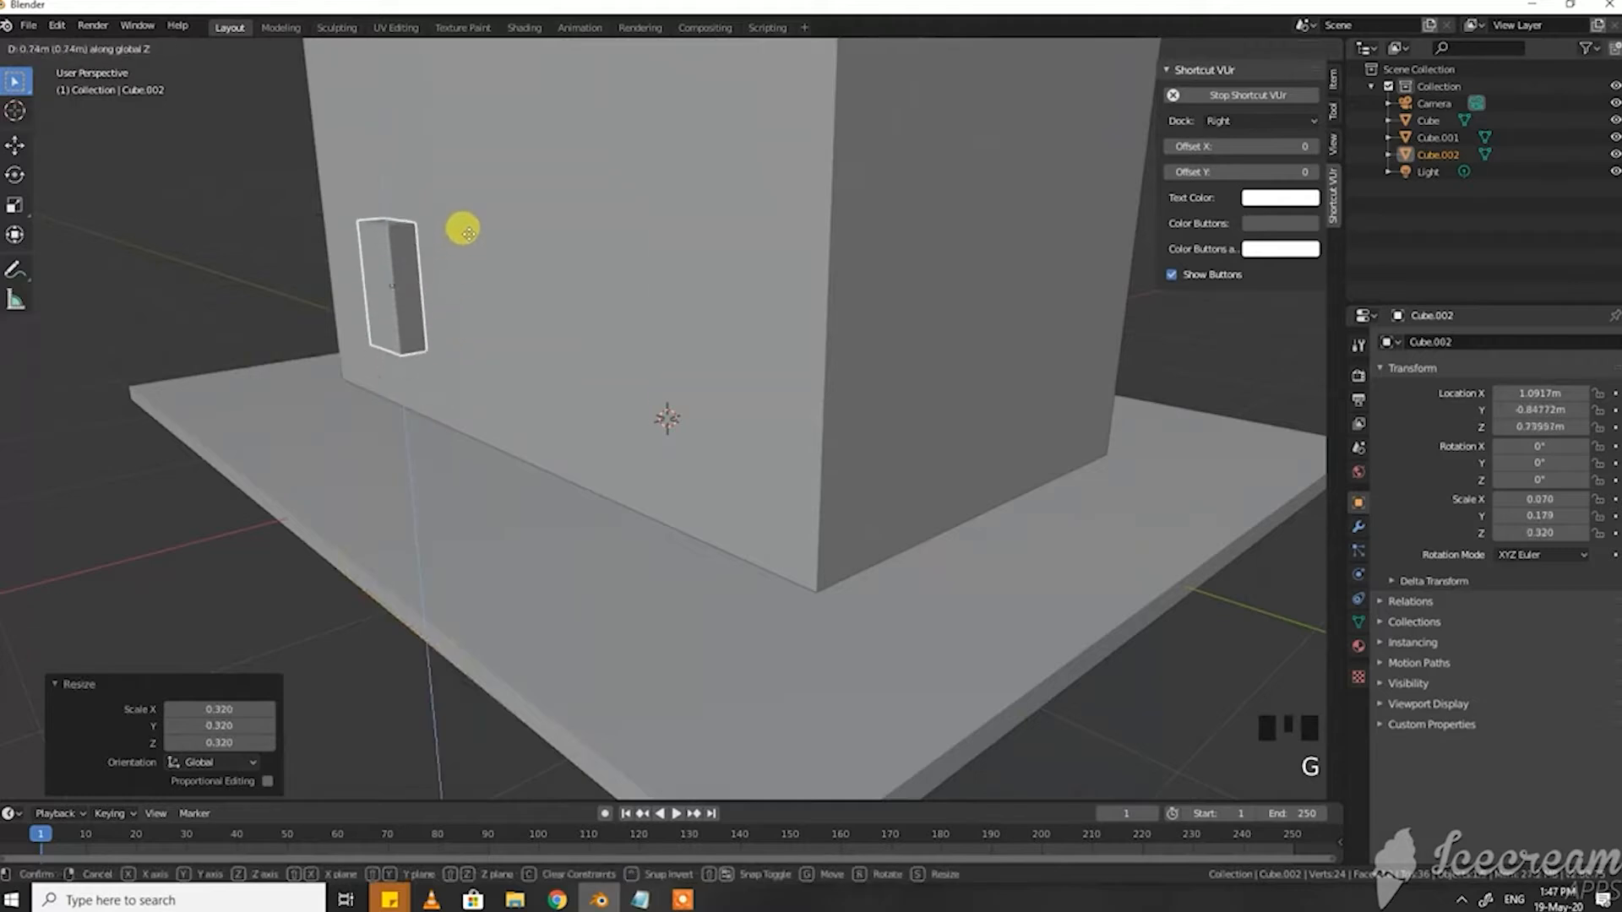
click(463, 230)
middle_drag(463, 229, 614, 454)
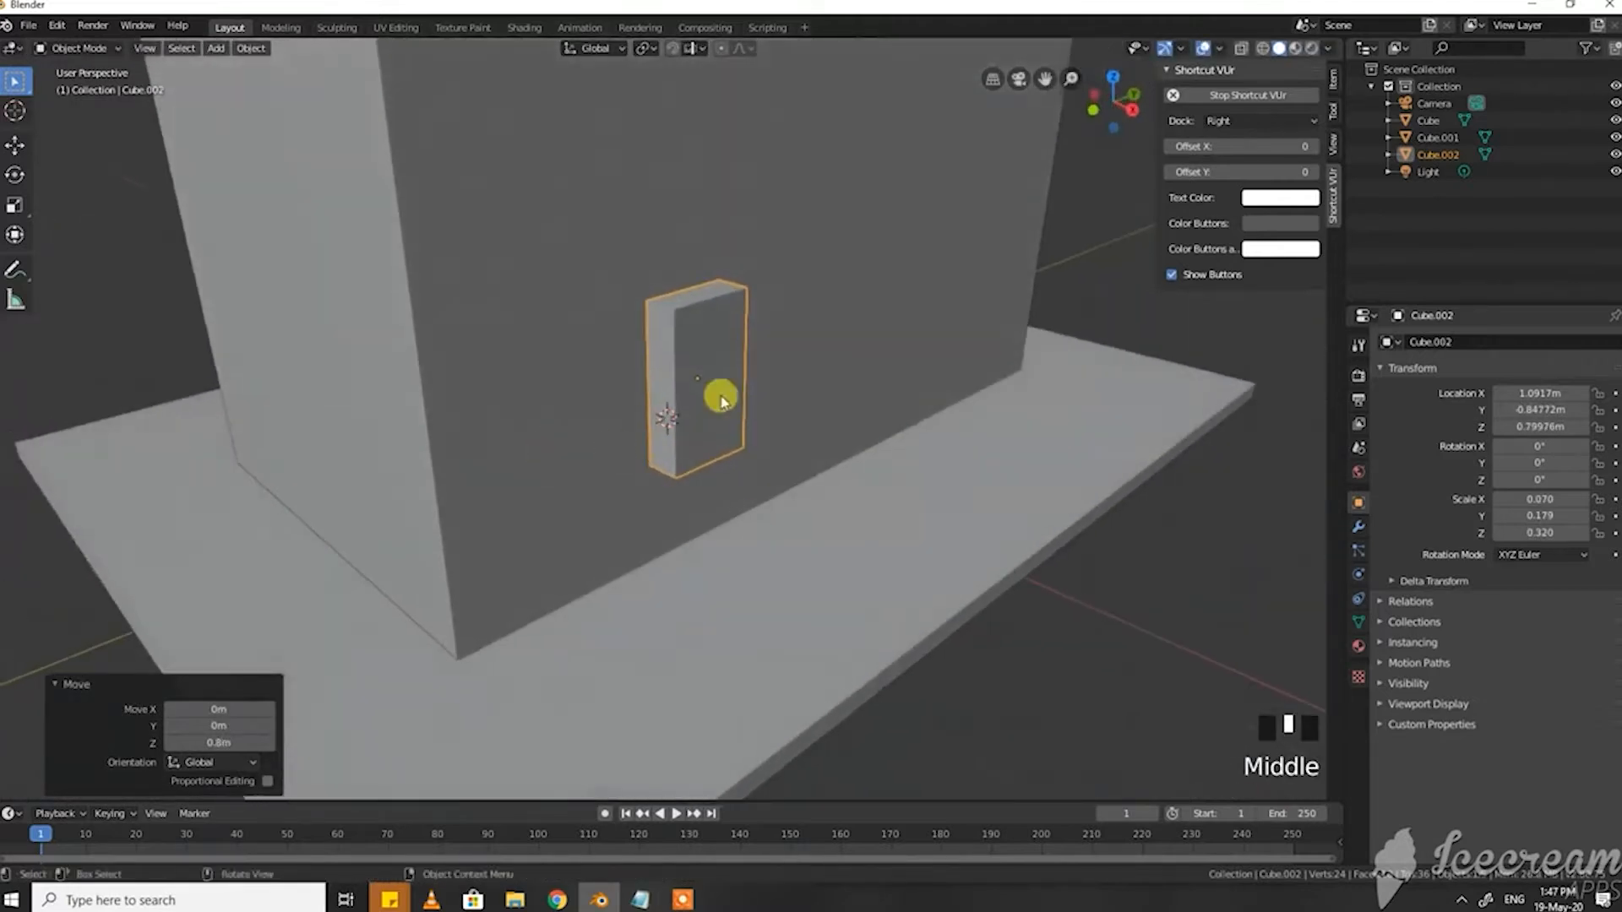
Step: Inset the small block's outer face by about 0.118 m to form a window frame
scroll(743, 366, up, 2)
middle_drag(743, 366, 771, 422)
key(Tab)
click(770, 423)
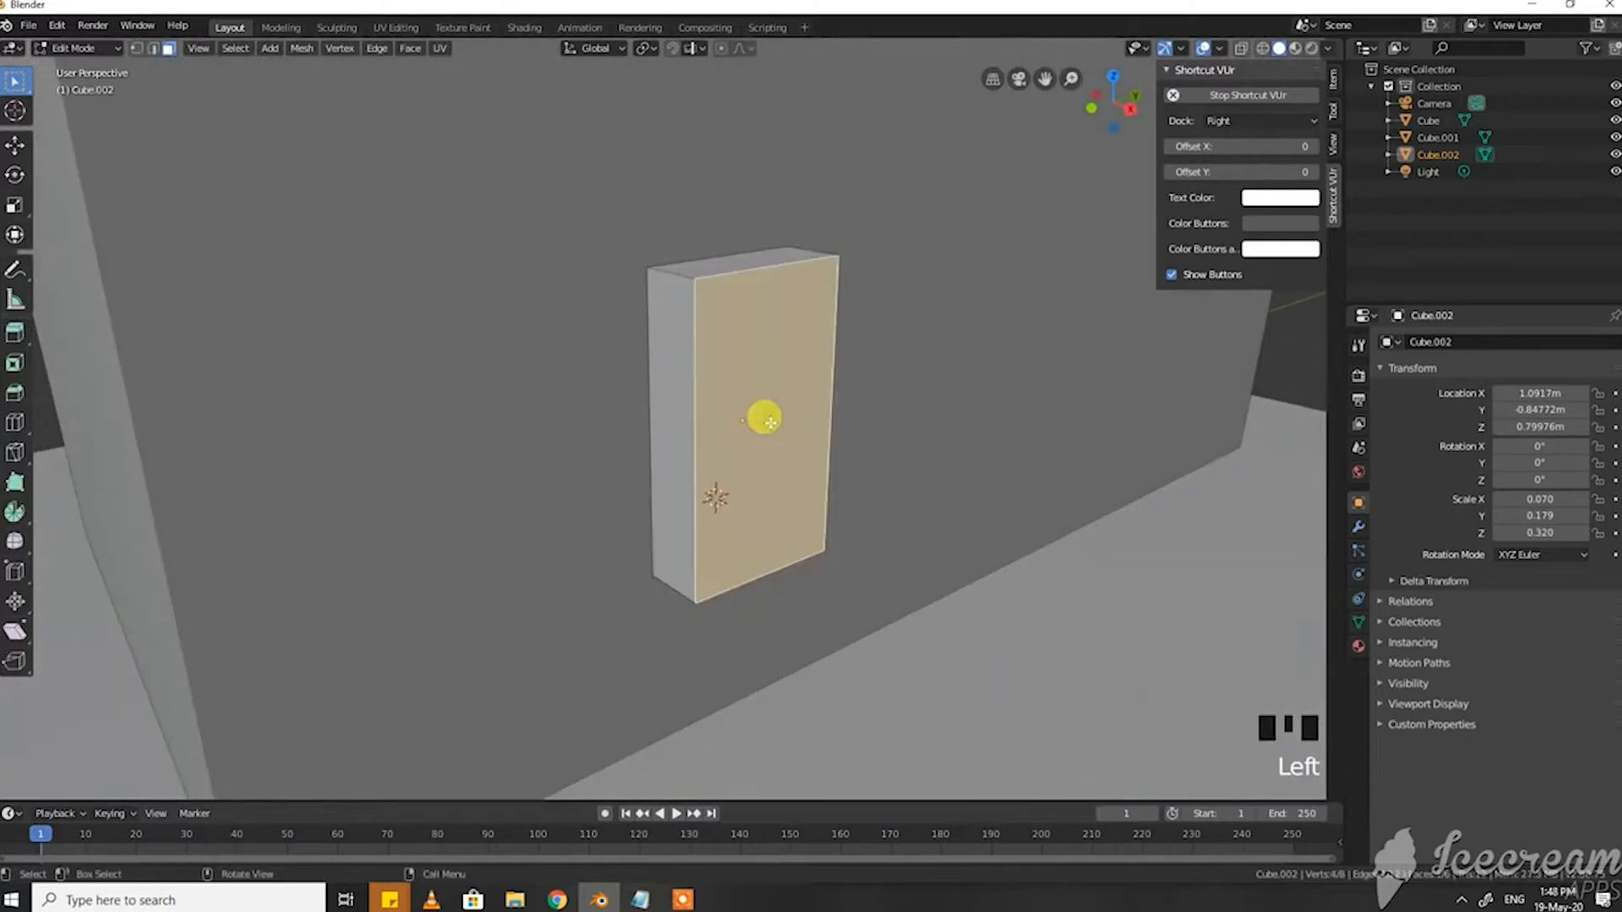
key(i)
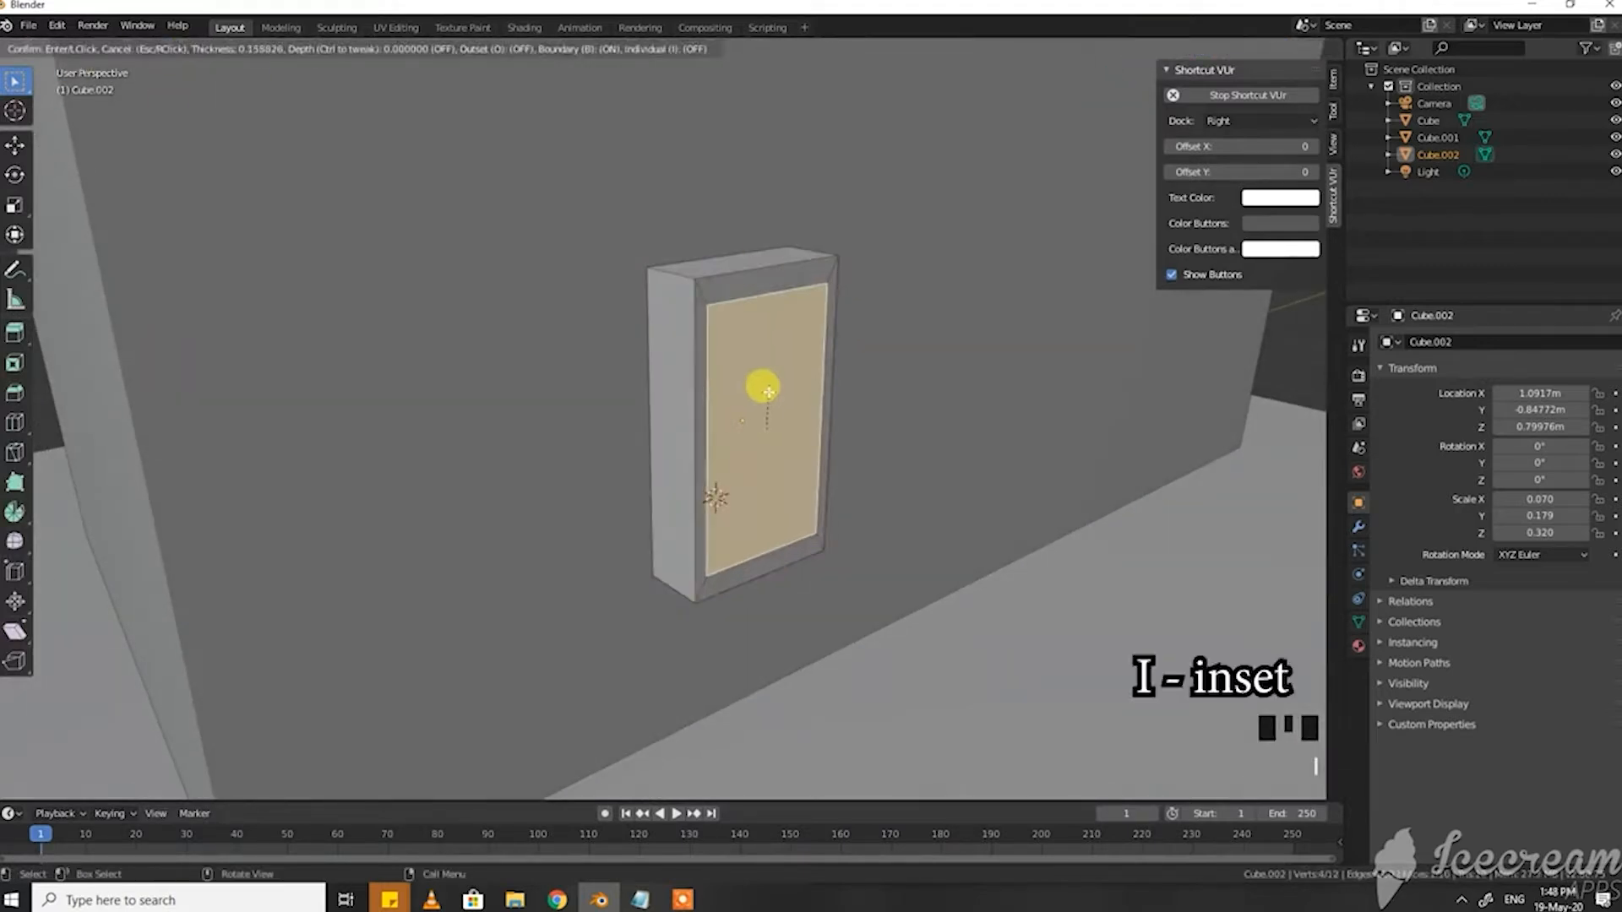
click(759, 389)
middle_drag(746, 385, 568, 460)
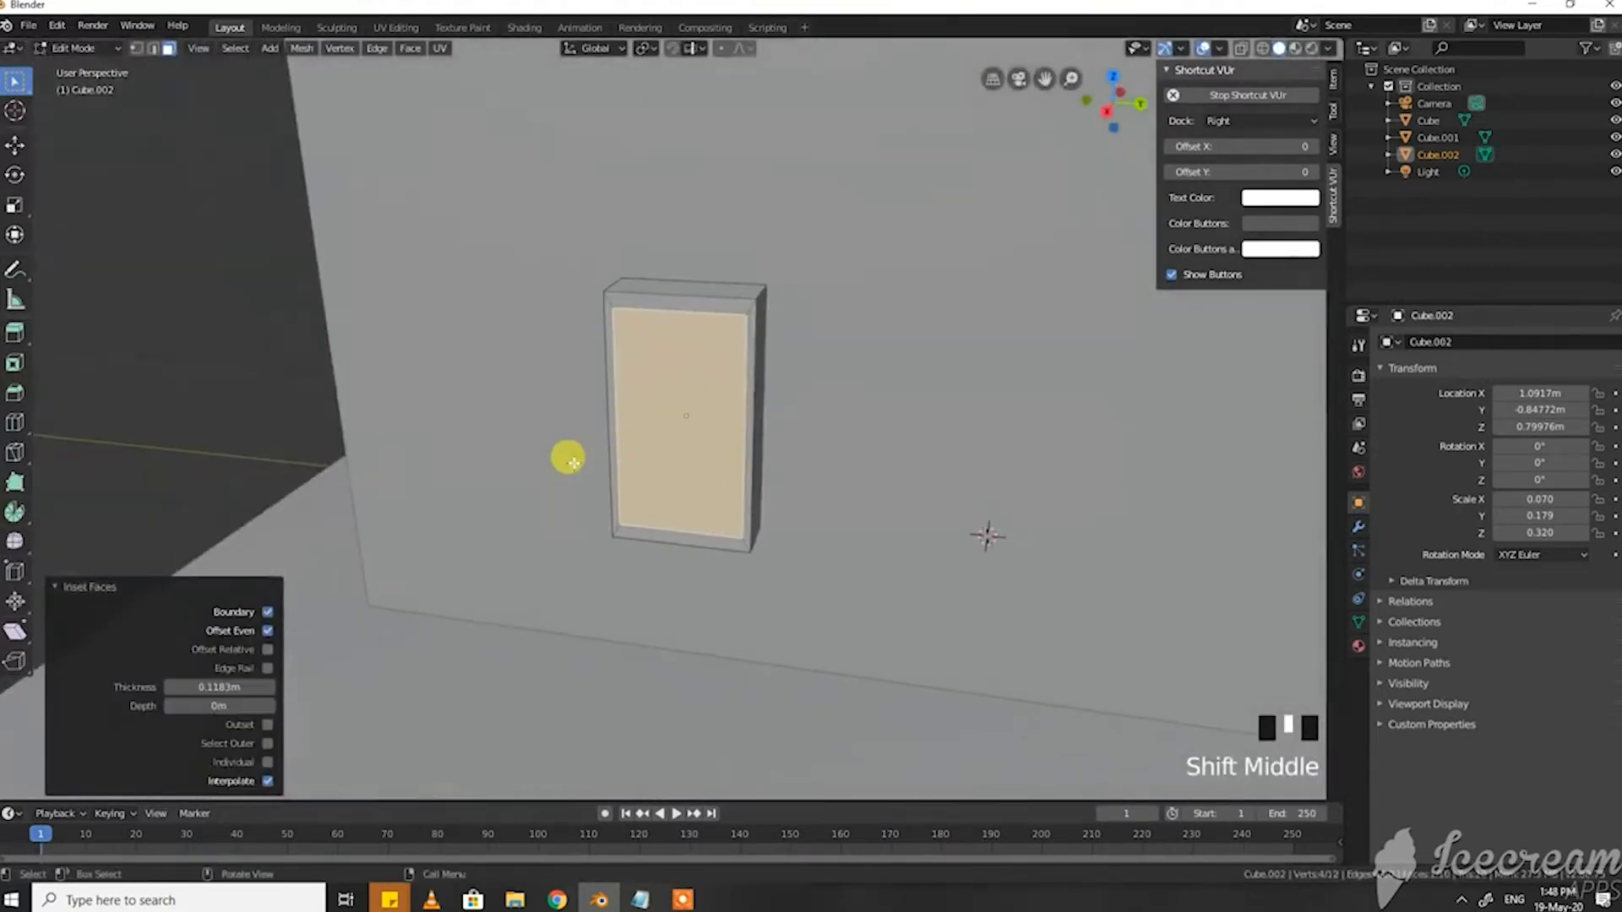
Step: Extrude the inset face about 0.05 m inward to recess the pane and return to Object Mode
key(e)
click(742, 408)
middle_drag(741, 408, 644, 402)
scroll(784, 361, up, 2)
scroll(655, 411, down, 3)
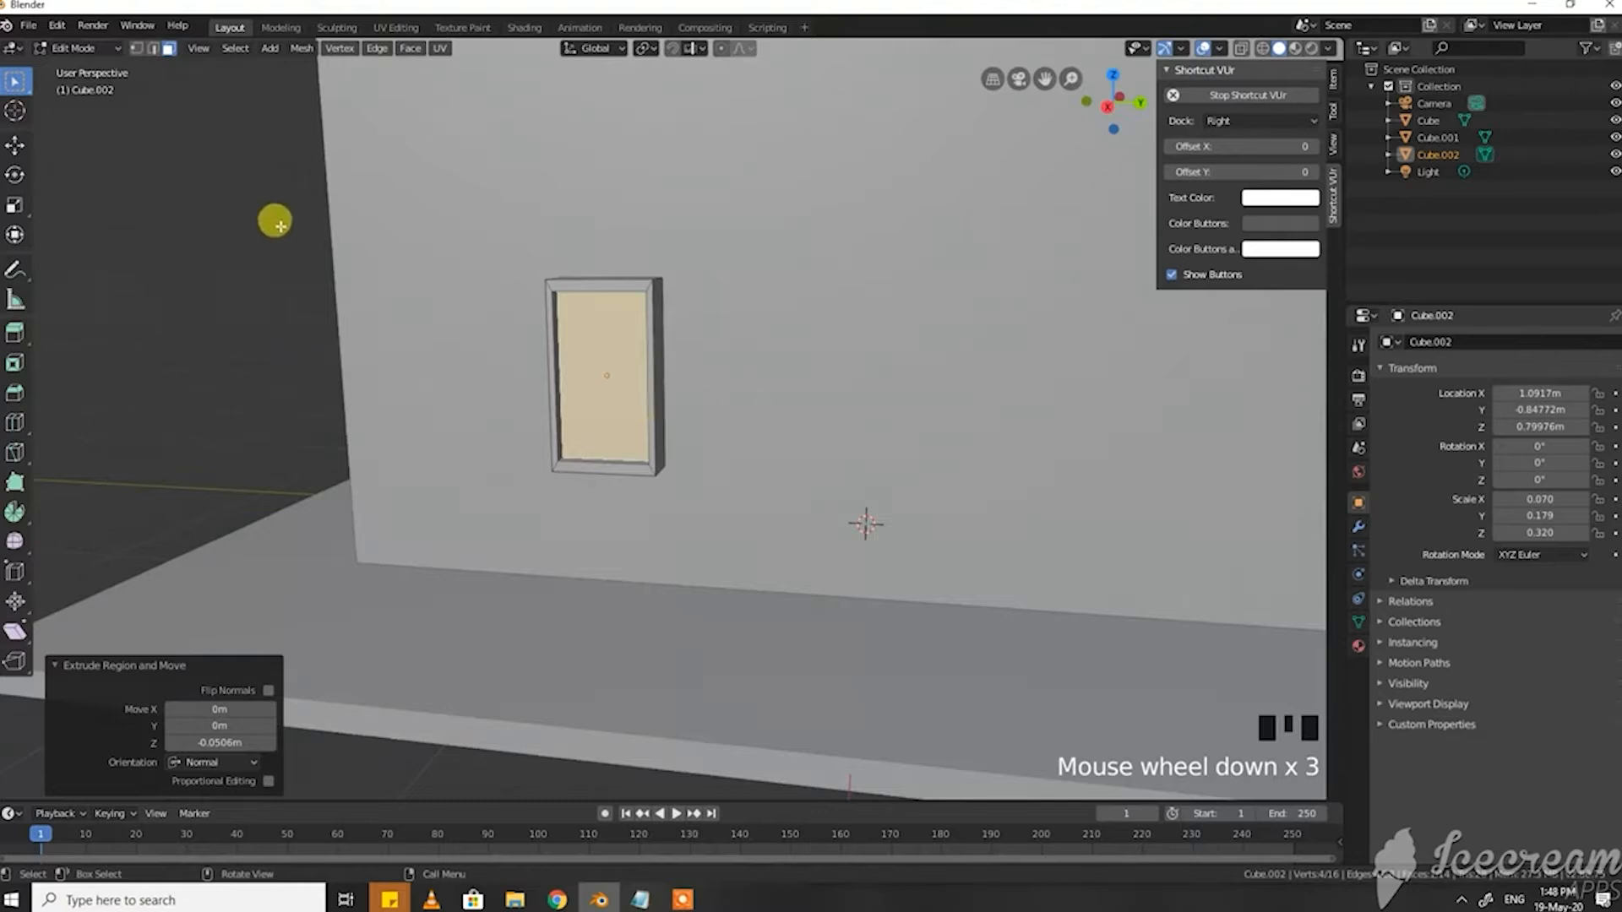
key(Tab)
Step: Move the window about -0.46 m along Y toward the wall's end and about -0.1 m along X into the wall
middle_drag(572, 337, 910, 395)
key(g)
key(y)
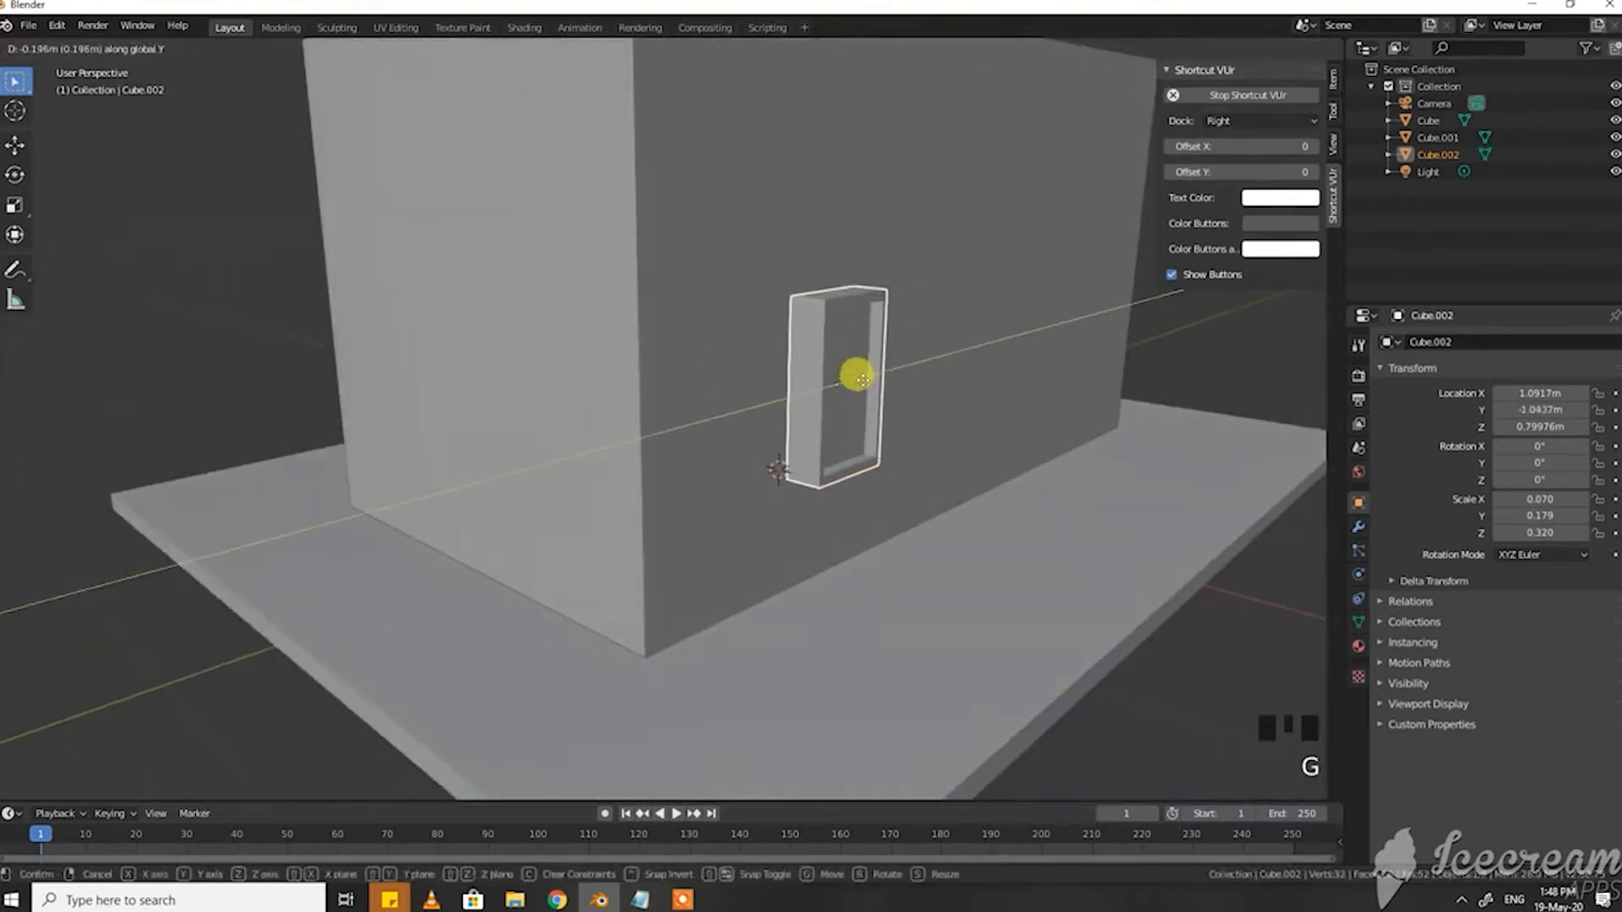
click(824, 393)
key(g)
key(x)
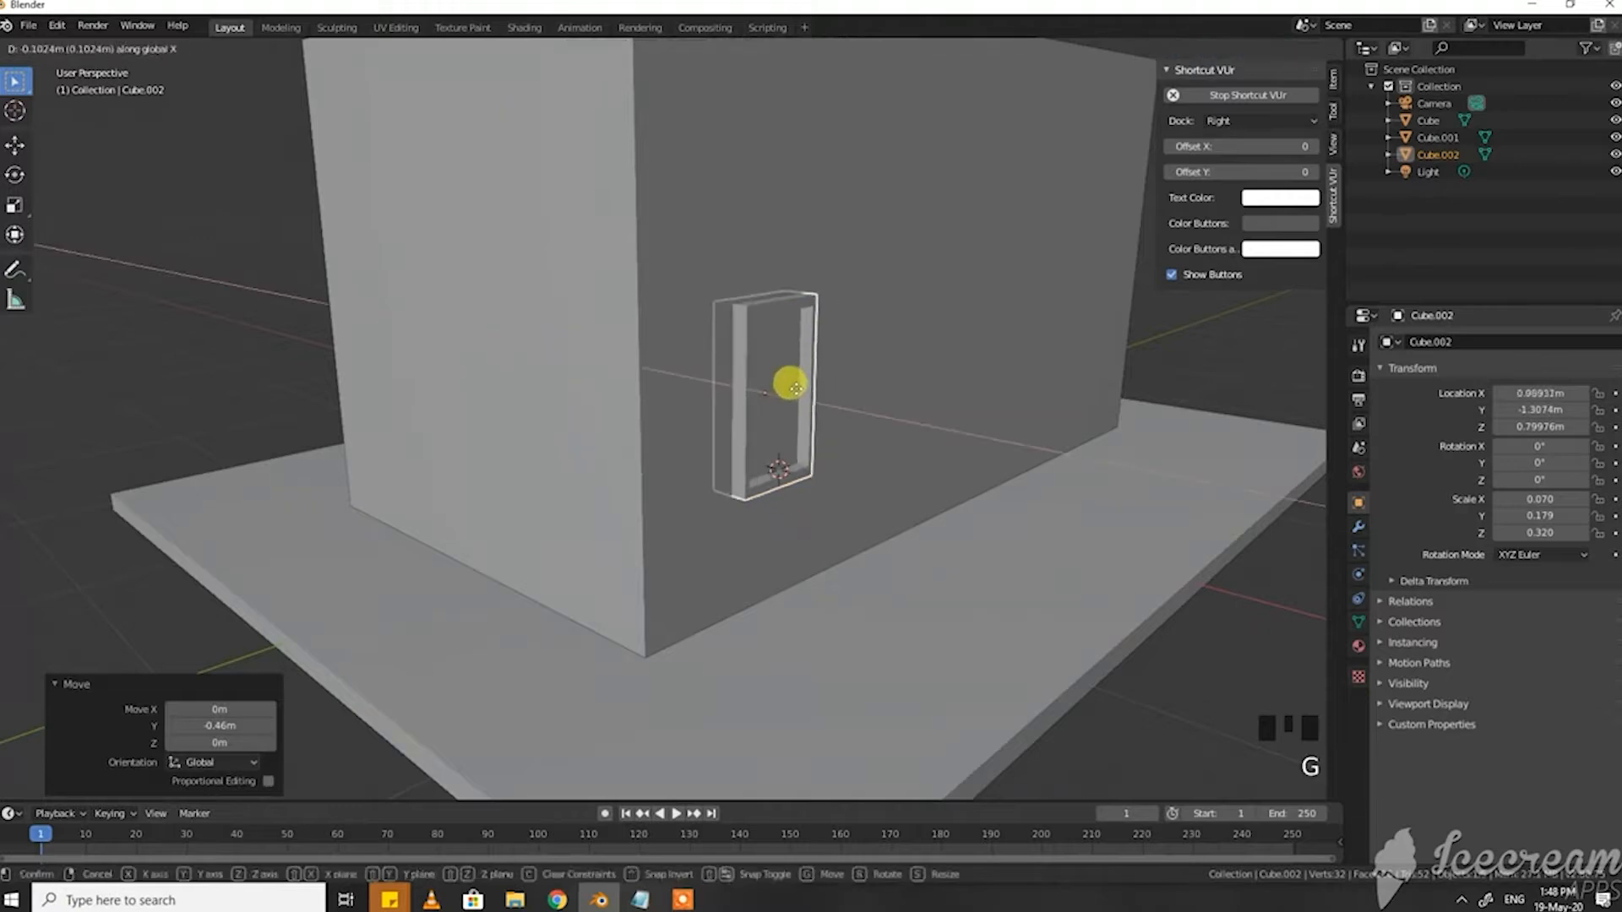
click(804, 390)
Step: Enlarge the window about 1.5 times, nudge it slightly along Y and raise it about 0.41 m along Z
middle_drag(804, 391, 762, 442)
key(s)
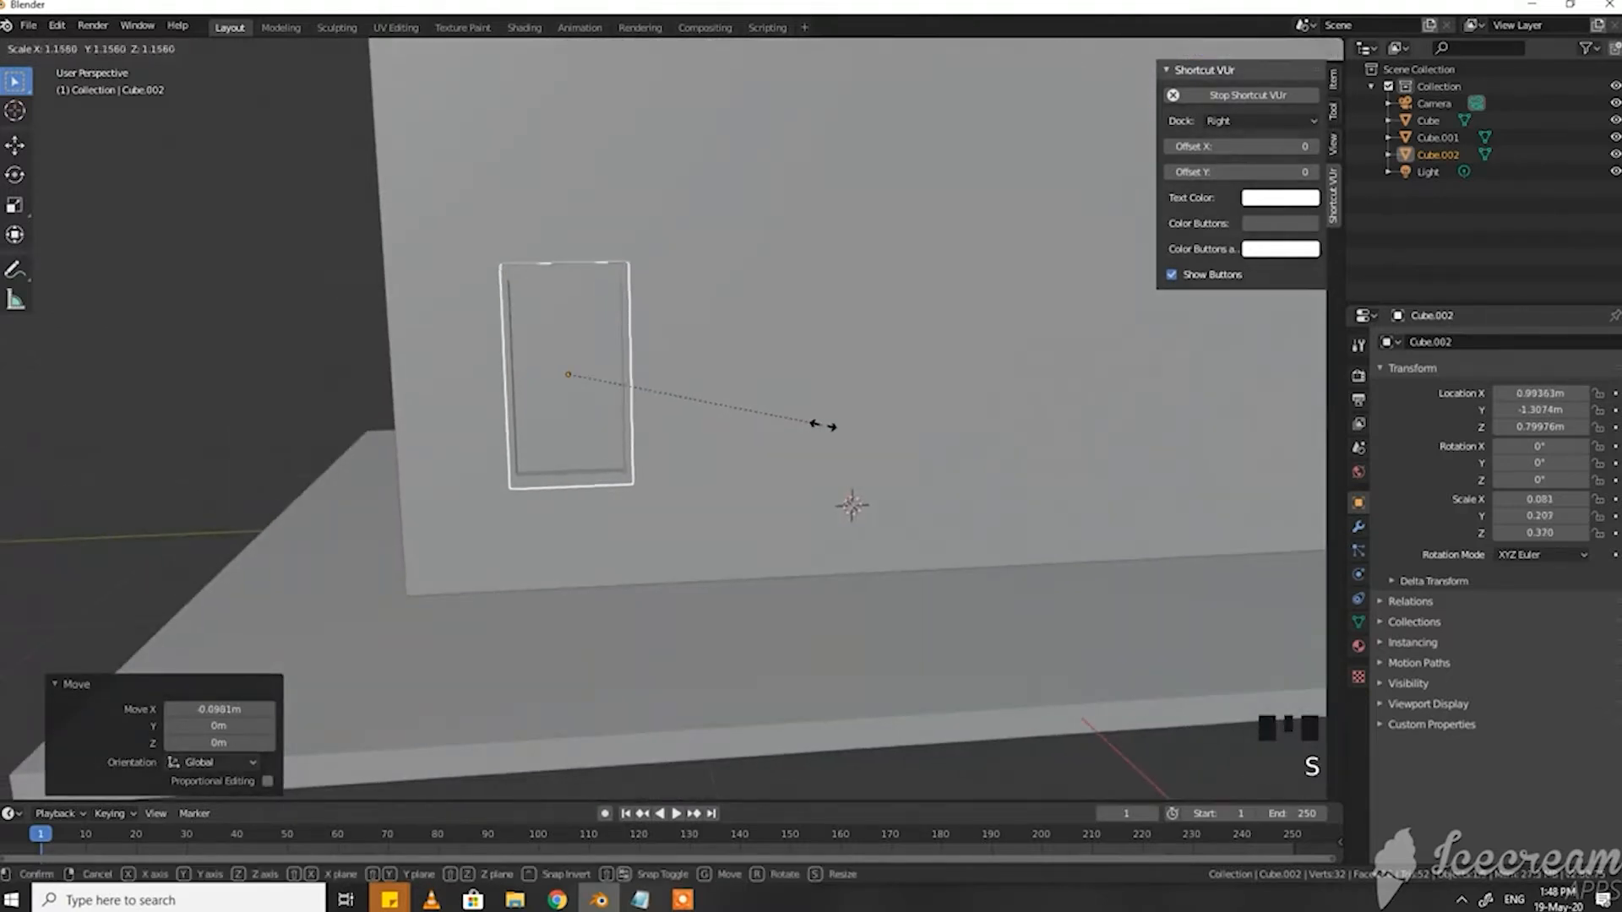
right_click(829, 413)
key(g)
key(y)
click(833, 338)
key(g)
key(z)
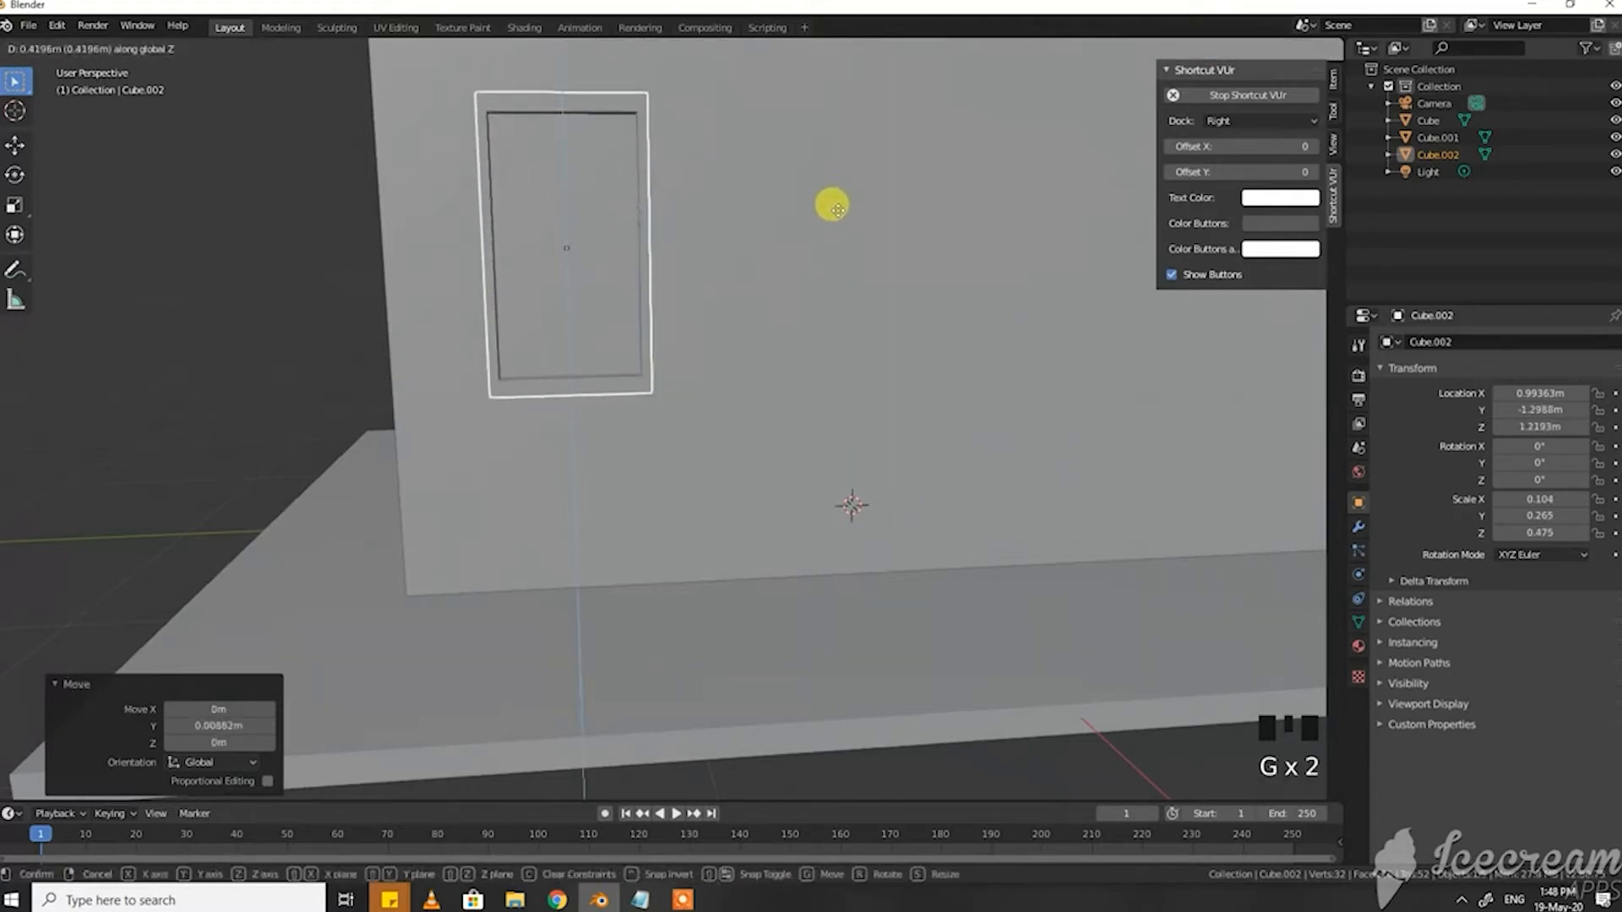
click(836, 209)
Step: Duplicate the window and place the copy beside it along Y on the long wall
scroll(829, 427, down, 3)
mouse_move(829, 428)
middle_down()
mouse_move(789, 423)
mouse_move(771, 442)
mouse_move(808, 444)
middle_up()
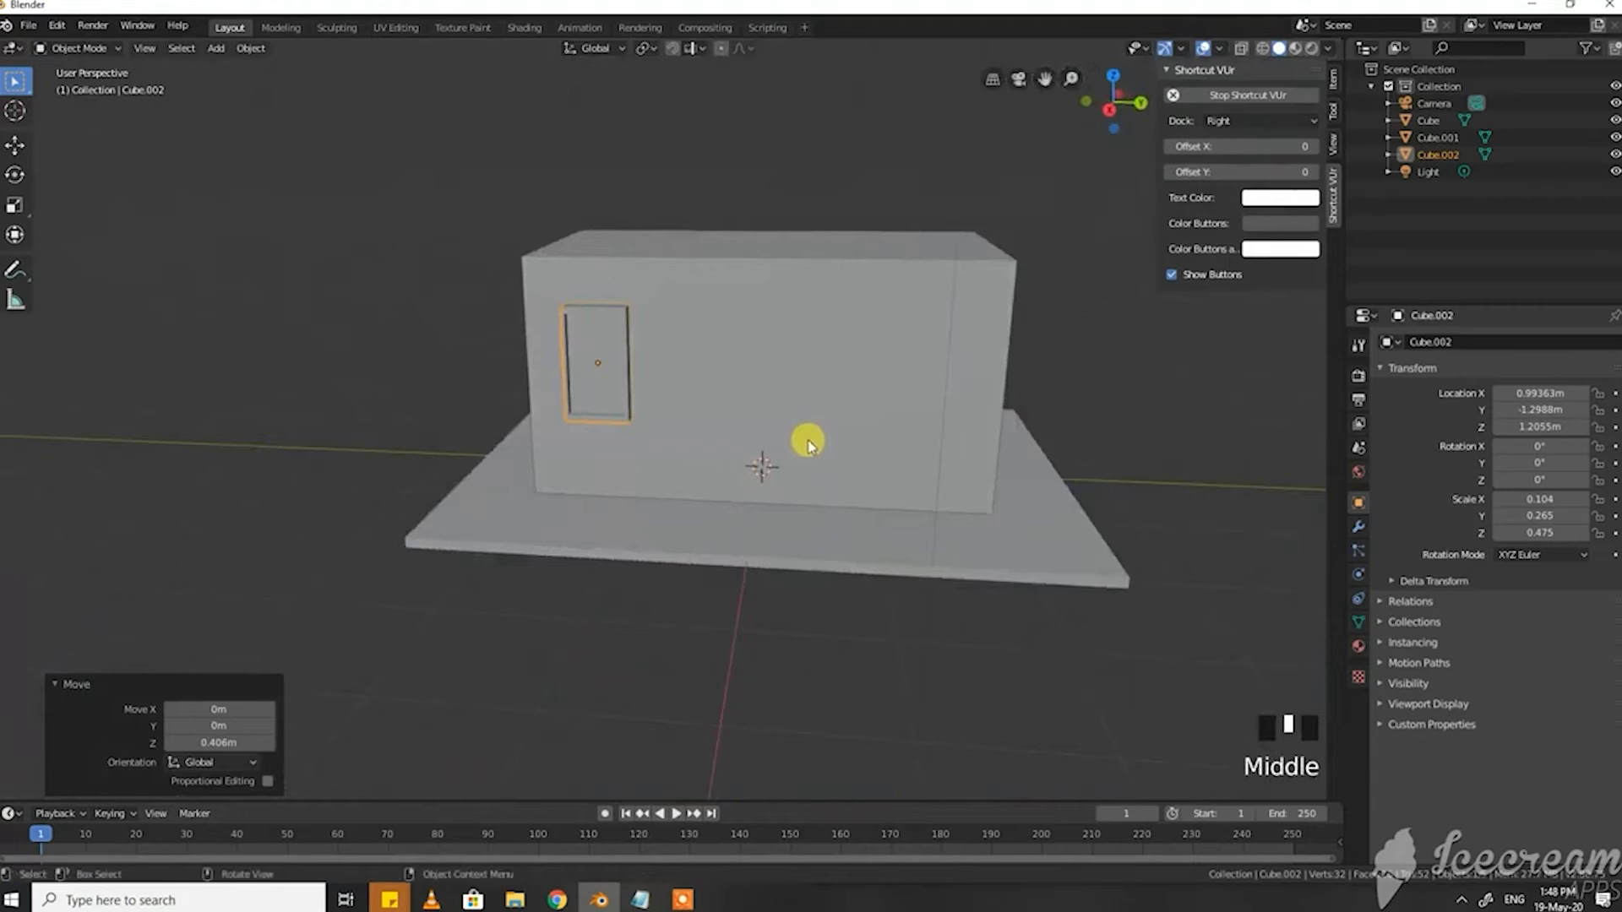
scroll(710, 337, up, 4)
key(shift+d)
key(y)
click(871, 375)
Step: Duplicate both windows together about 1.7 m along Y to make an evenly spaced row of four
shift+click(593, 355)
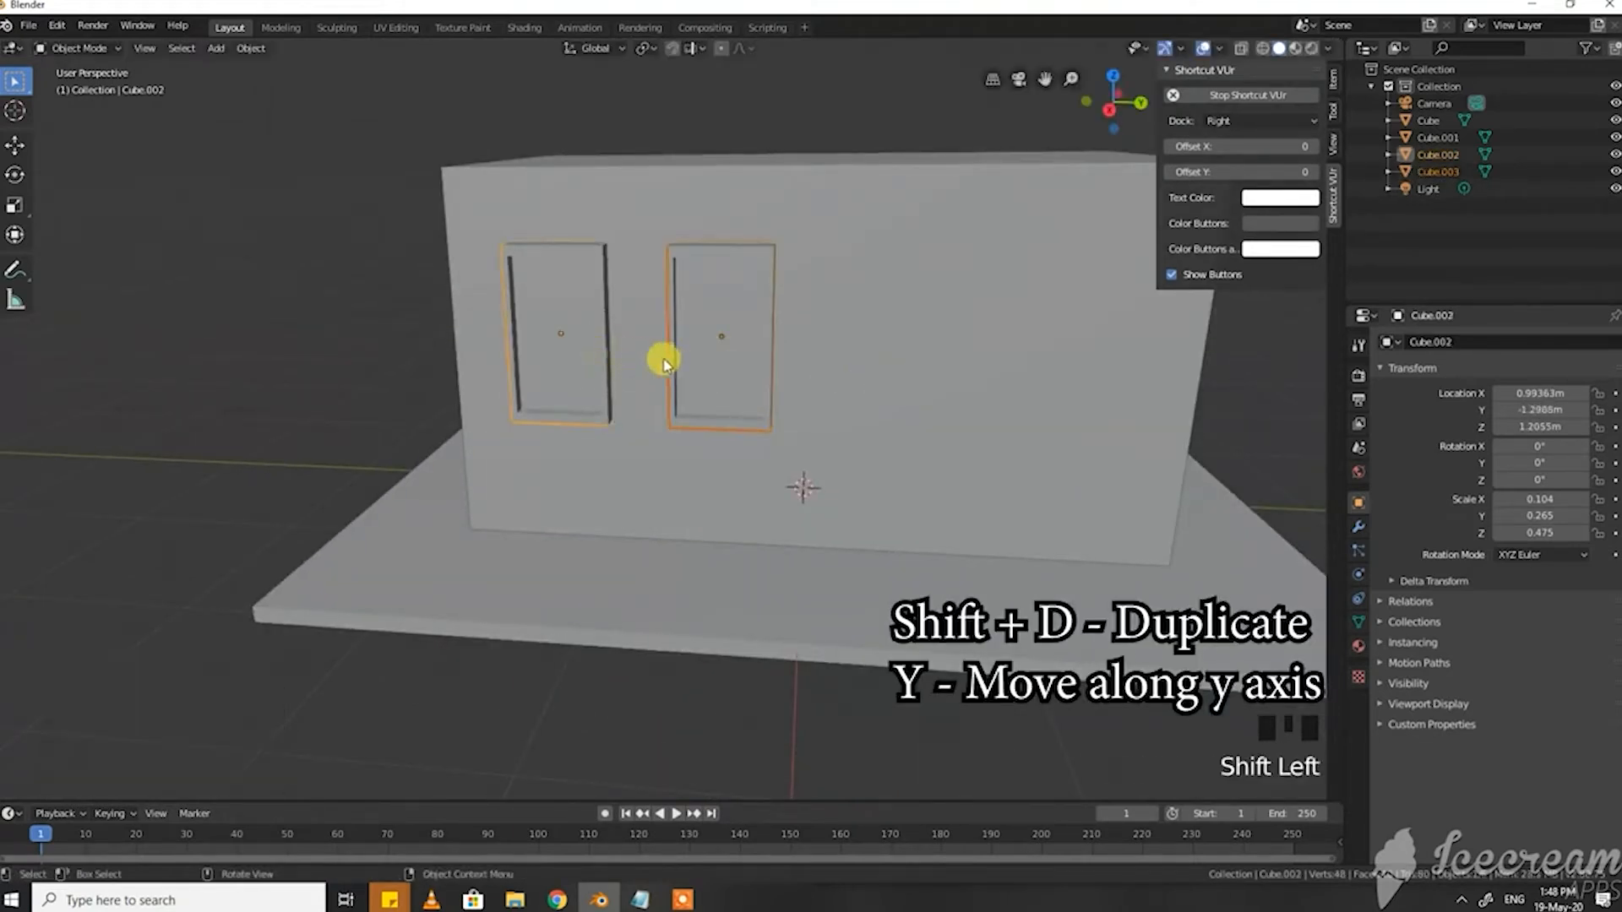
key(shift+d)
key(y)
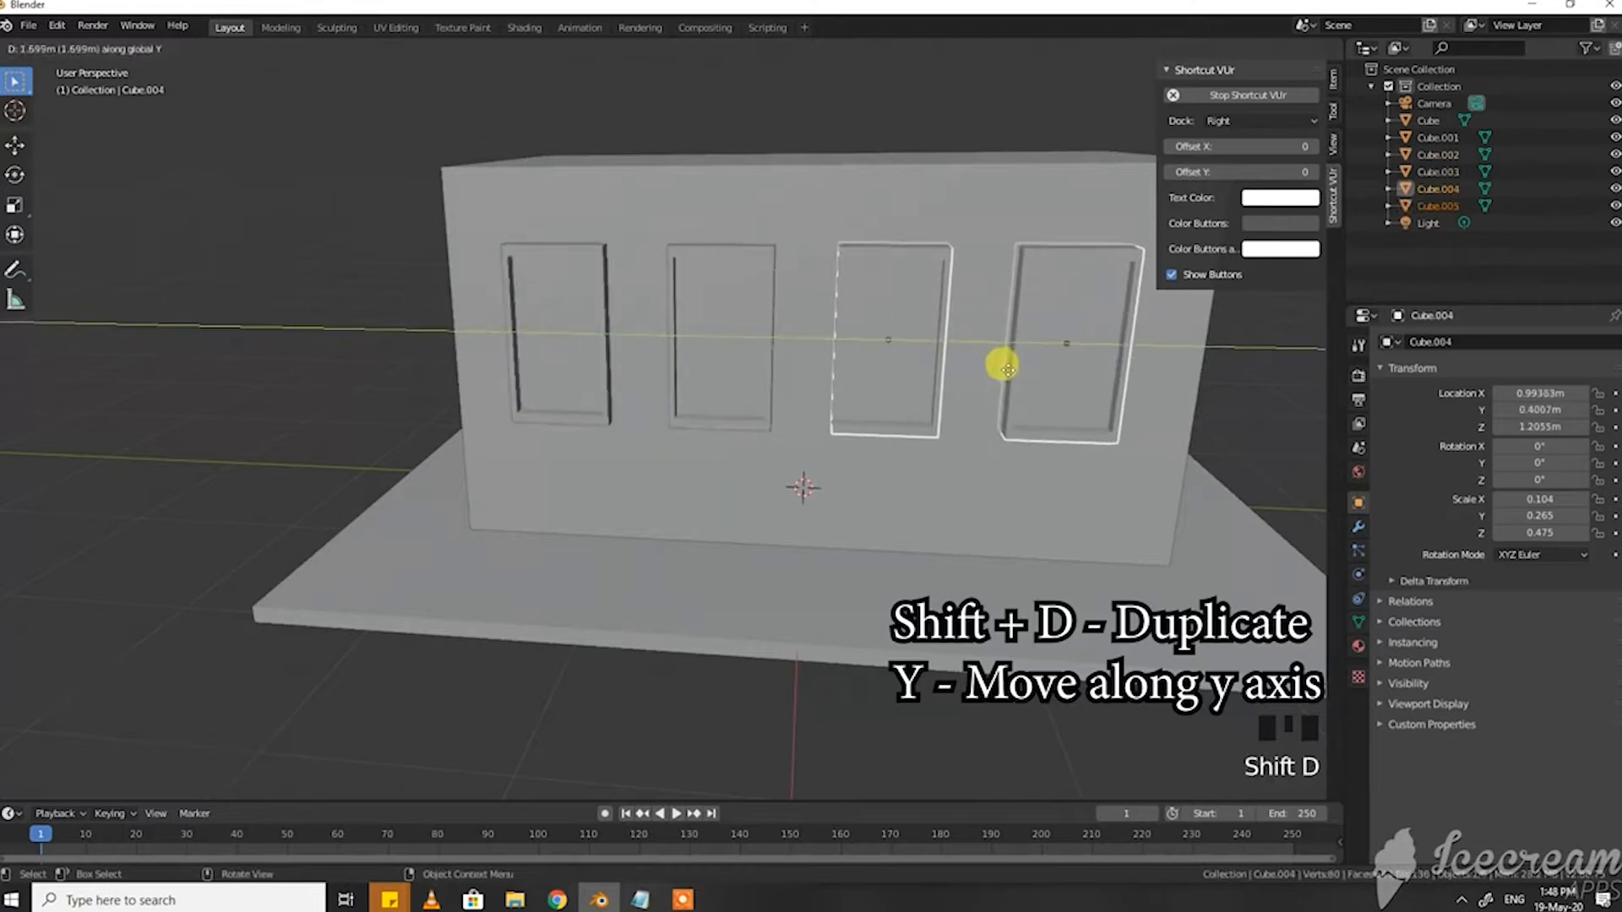
click(1017, 377)
Step: Duplicate the row's first two windows and move the copies about -1.97 m along Y beyond the end wall
middle_drag(1014, 376, 894, 391)
click(866, 389)
shift+click(732, 389)
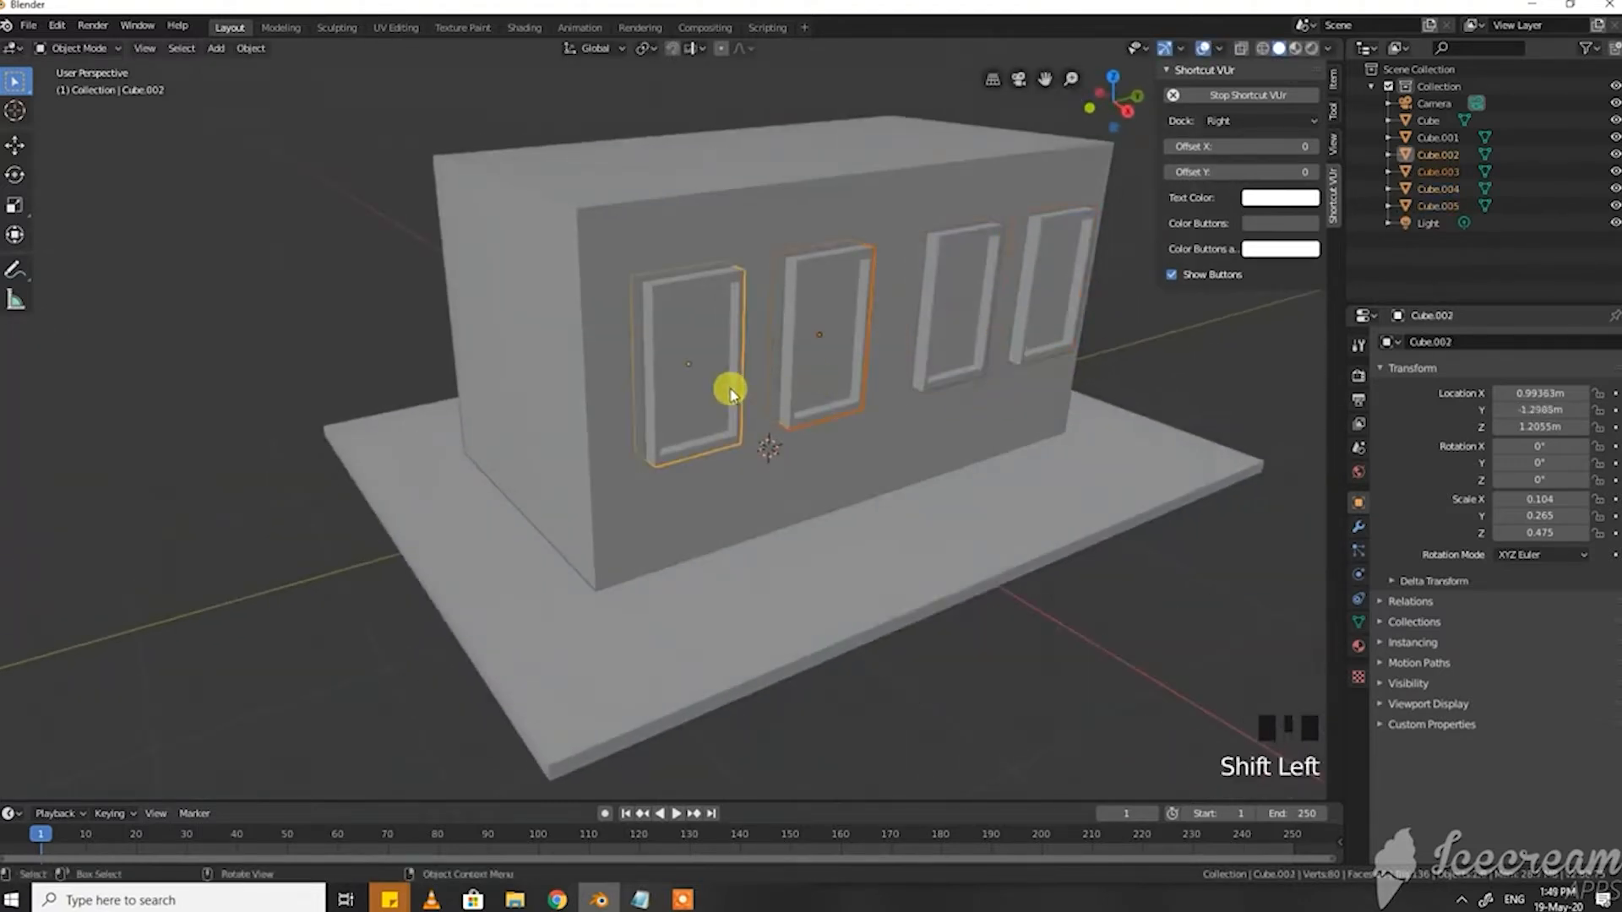
key(shift+d)
key(y)
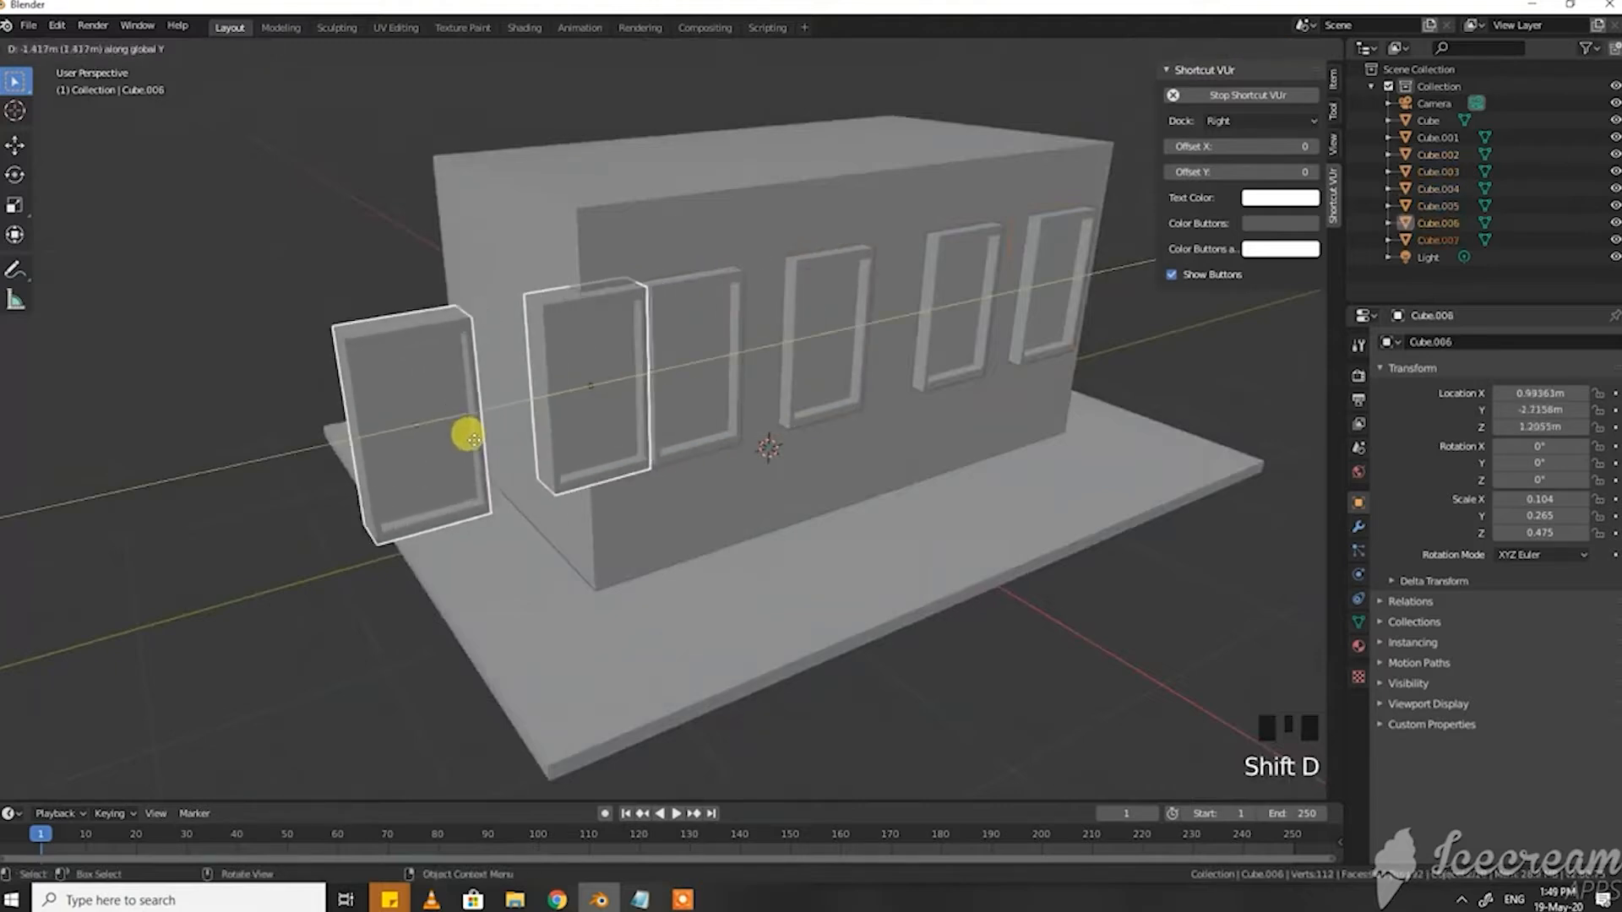
click(361, 467)
key(r)
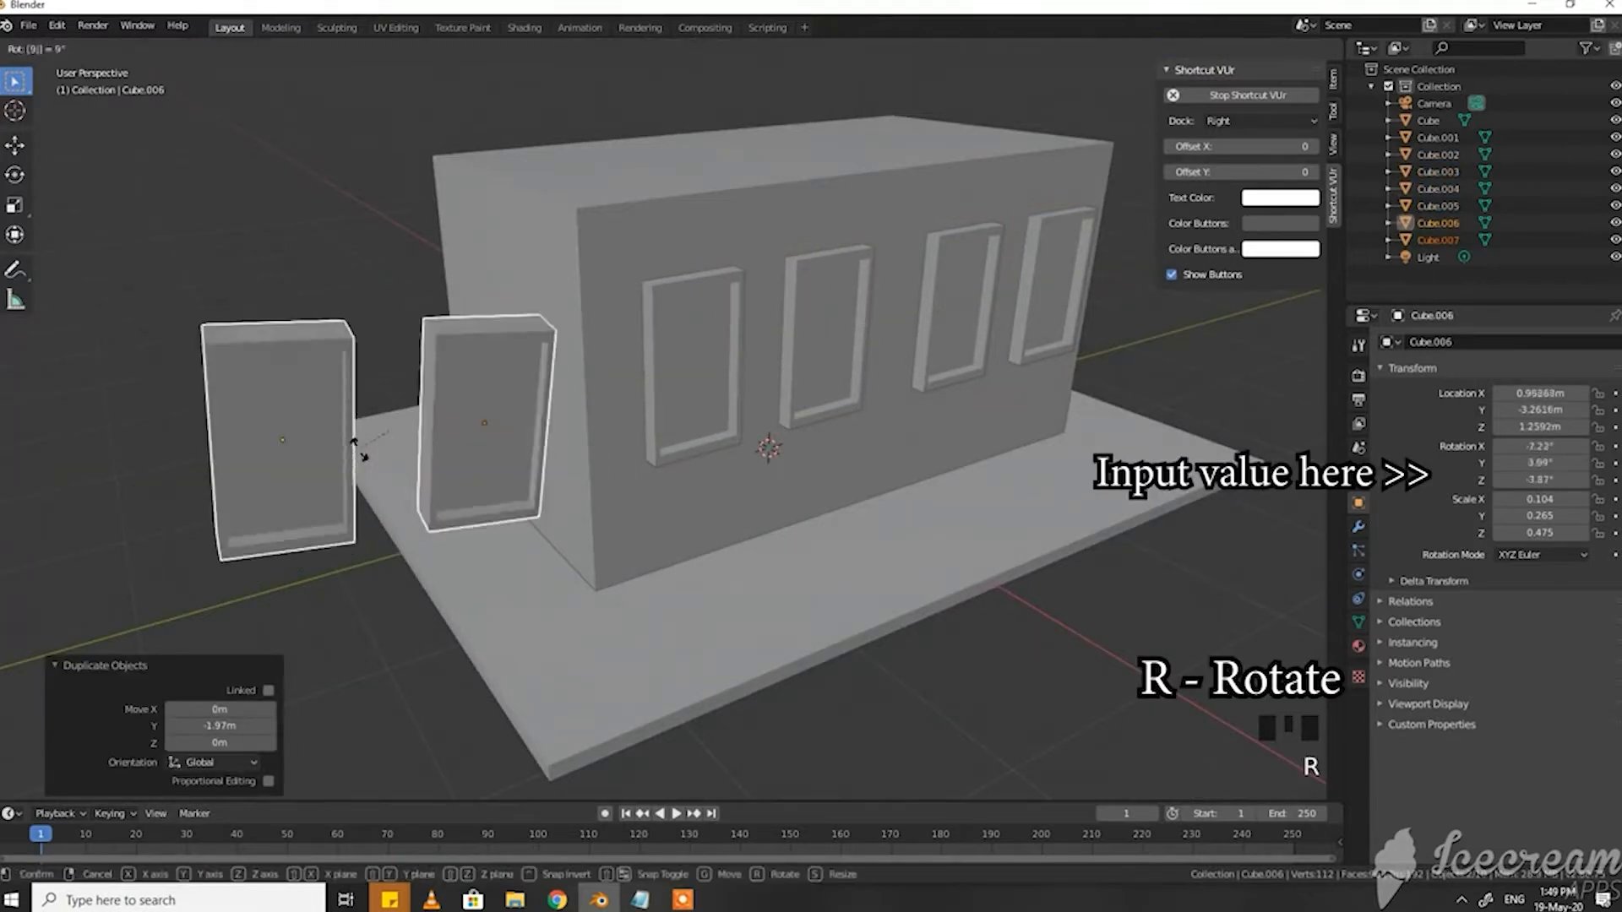
text(90)
key(ctrl+z)
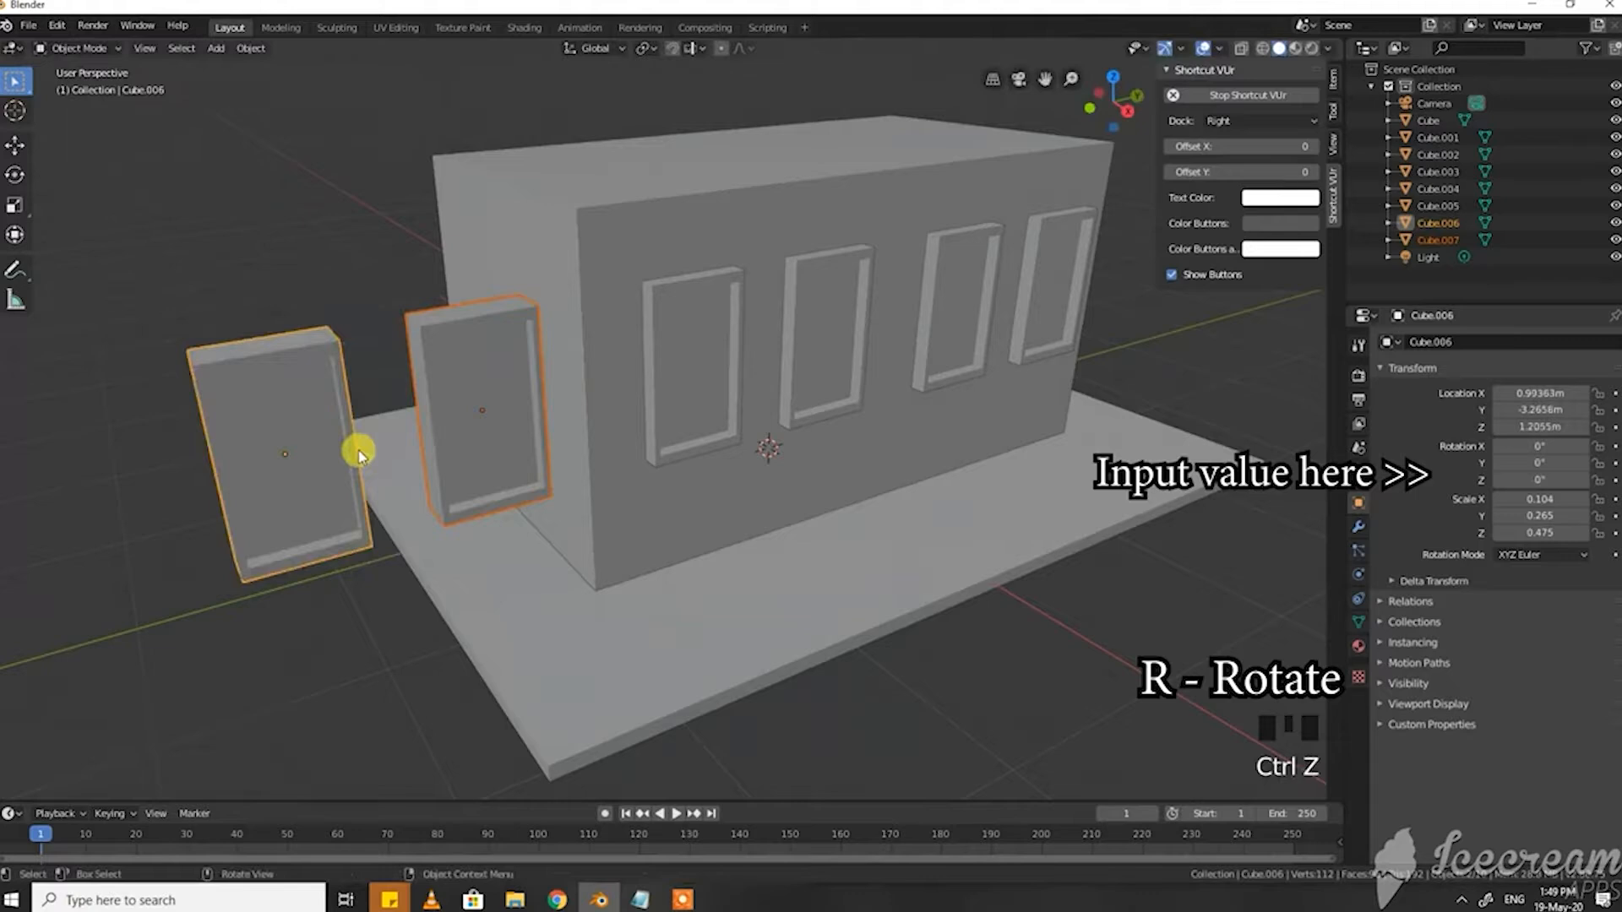
Step: Rotate the duplicated window pair 90° and a further 180° about Z so the recessed panes face outward
text(rz90)
key(Return)
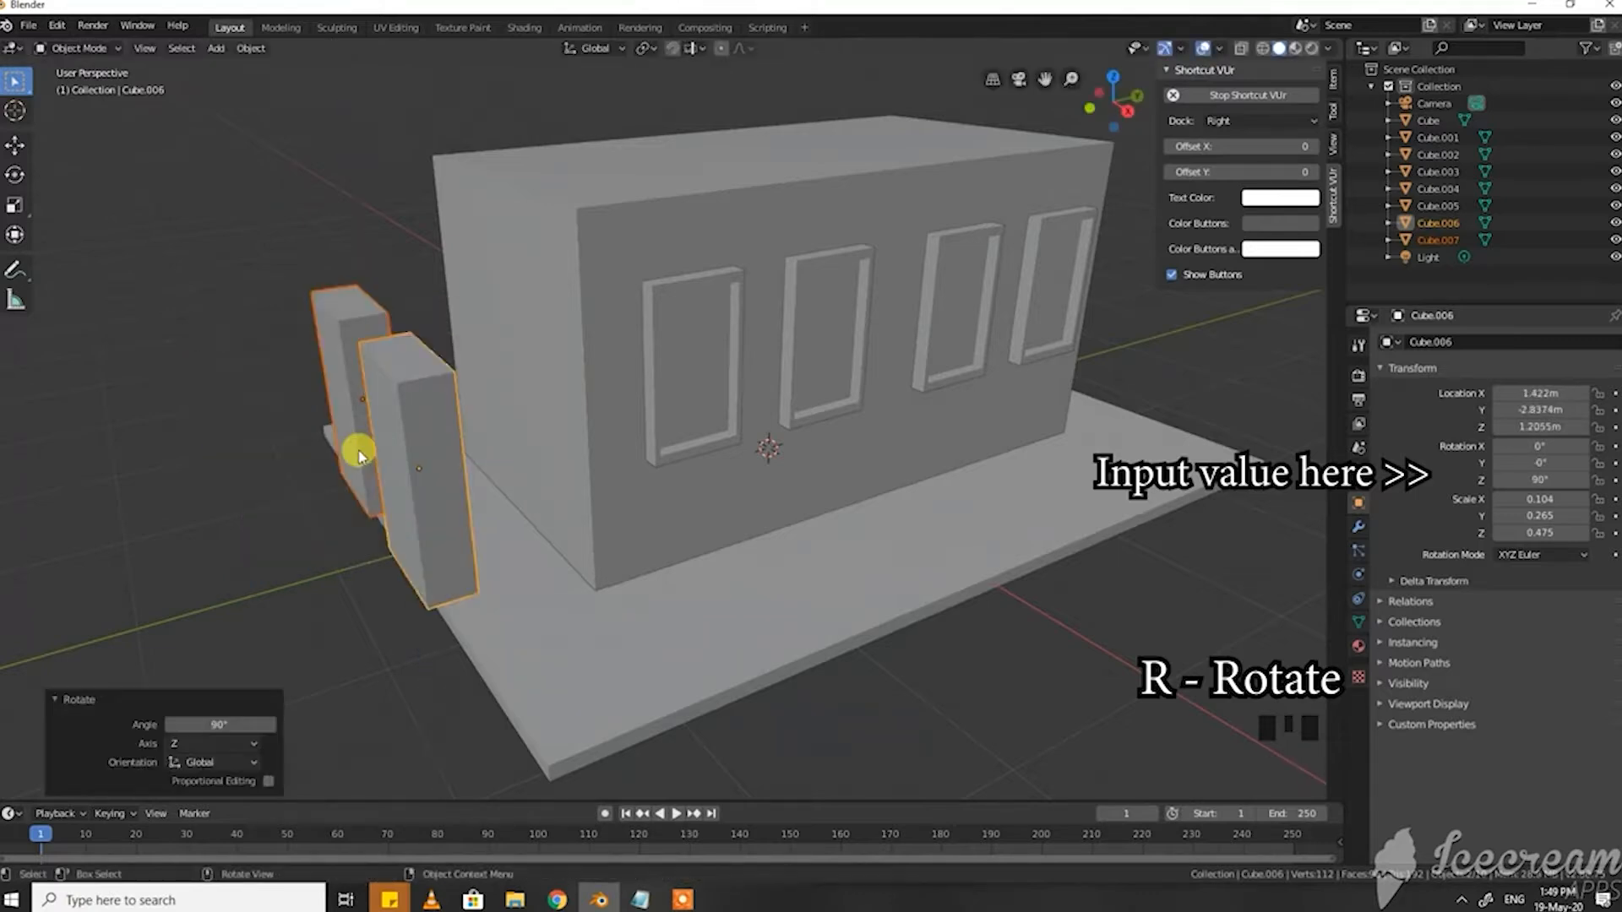
text(r1)
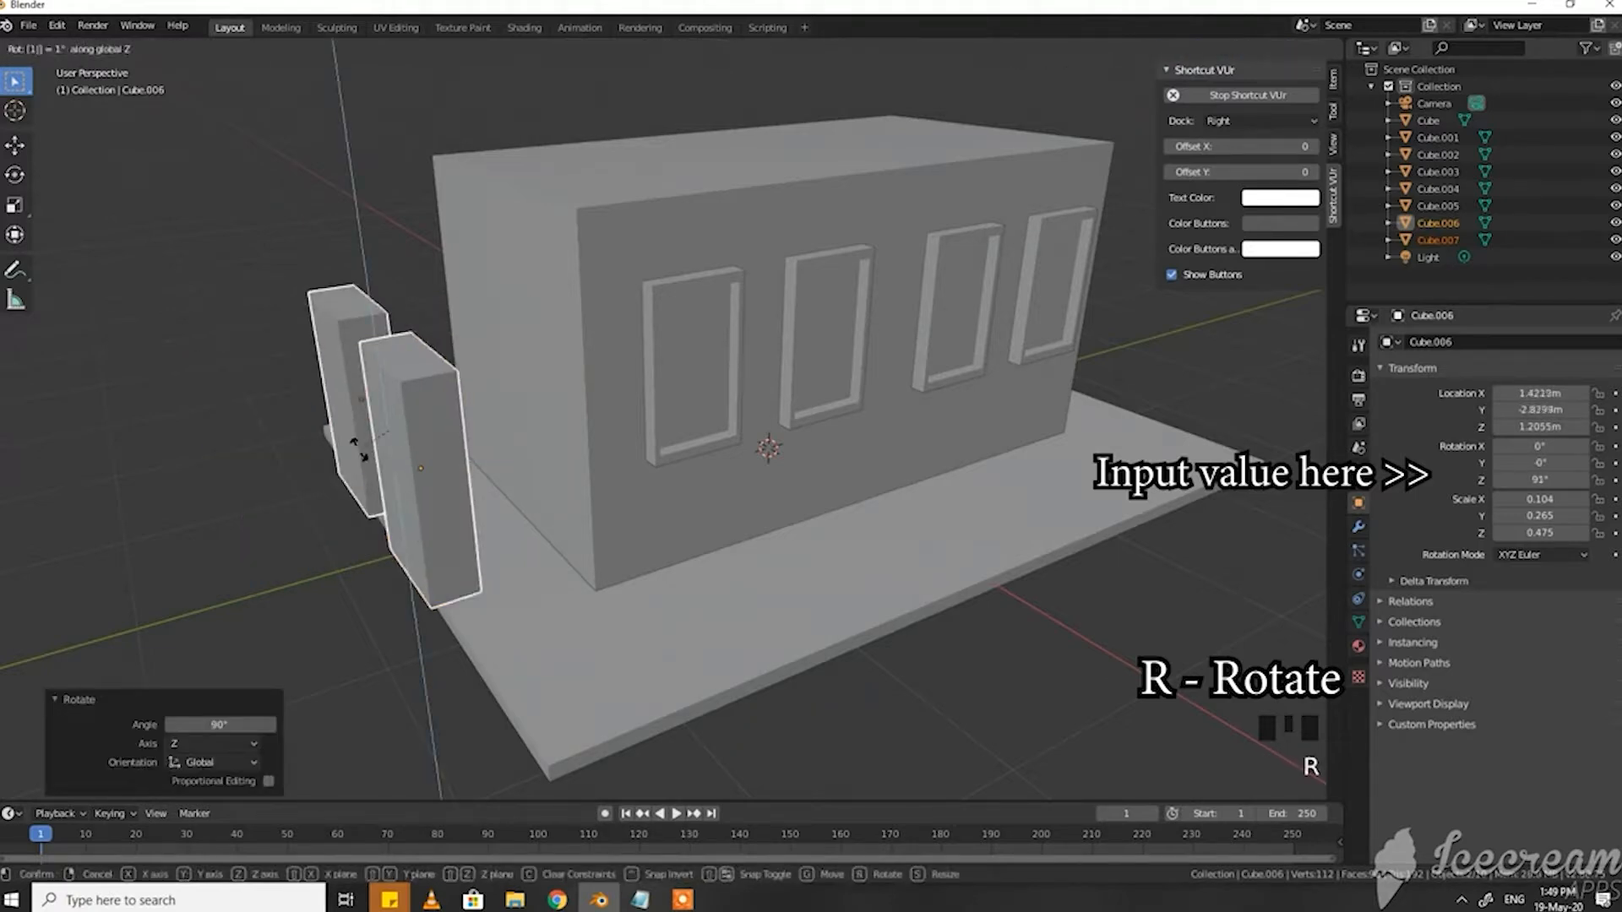
text(80)
key(Return)
Step: Move the rotated window pair about -1 m along X and about 0.92 m along Y into the end wall
middle_drag(559, 507, 670, 550)
key(g)
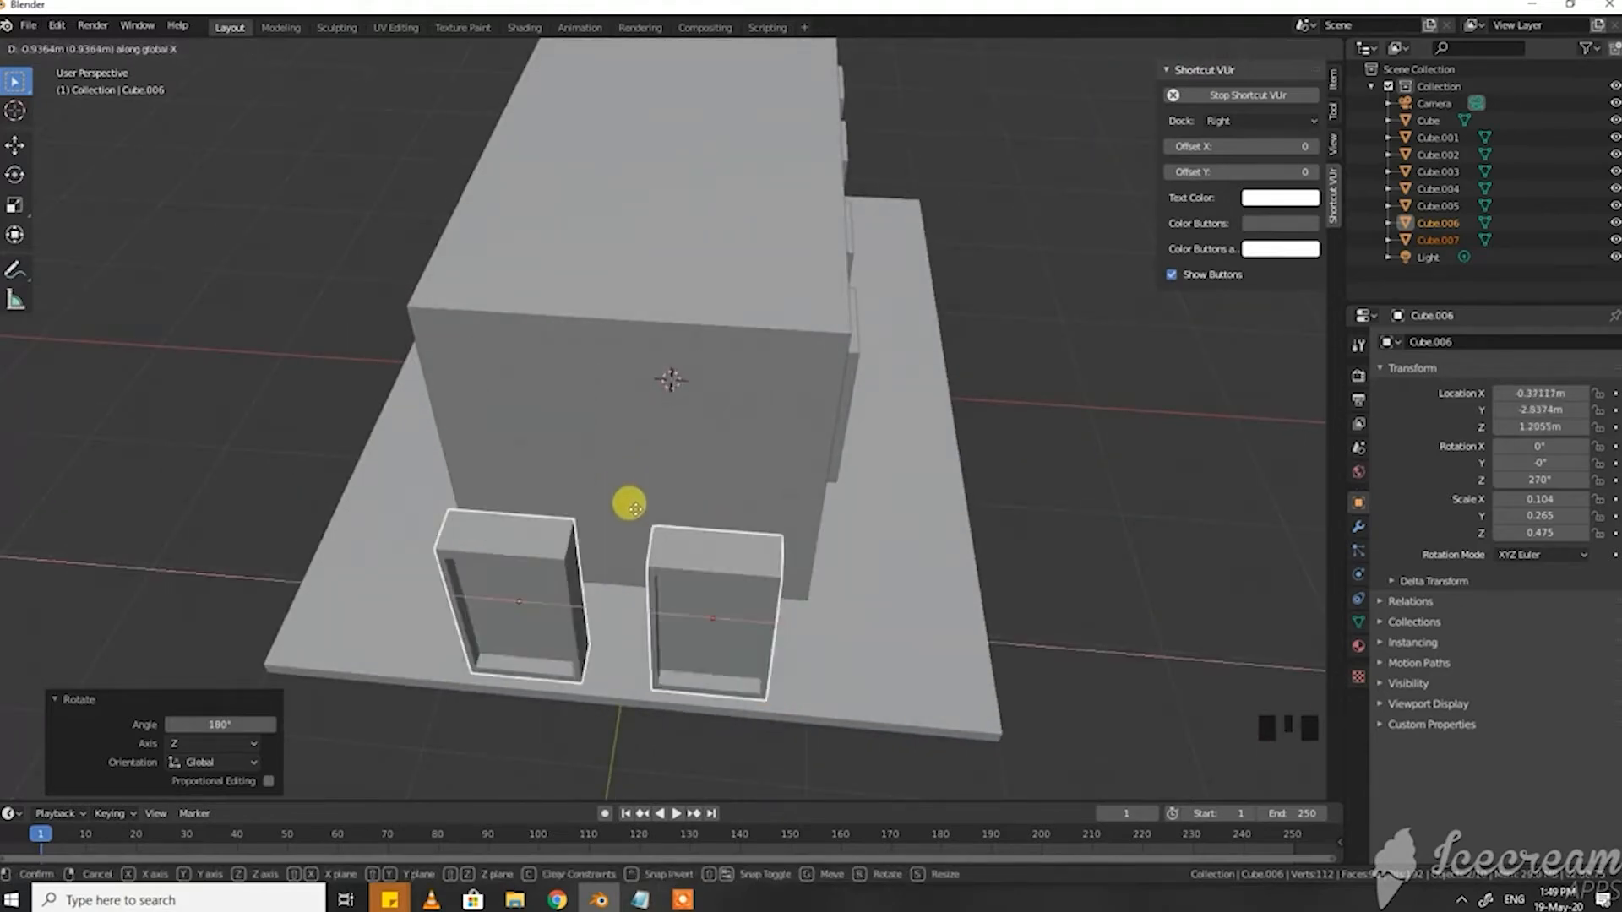
click(619, 529)
key(g)
key(y)
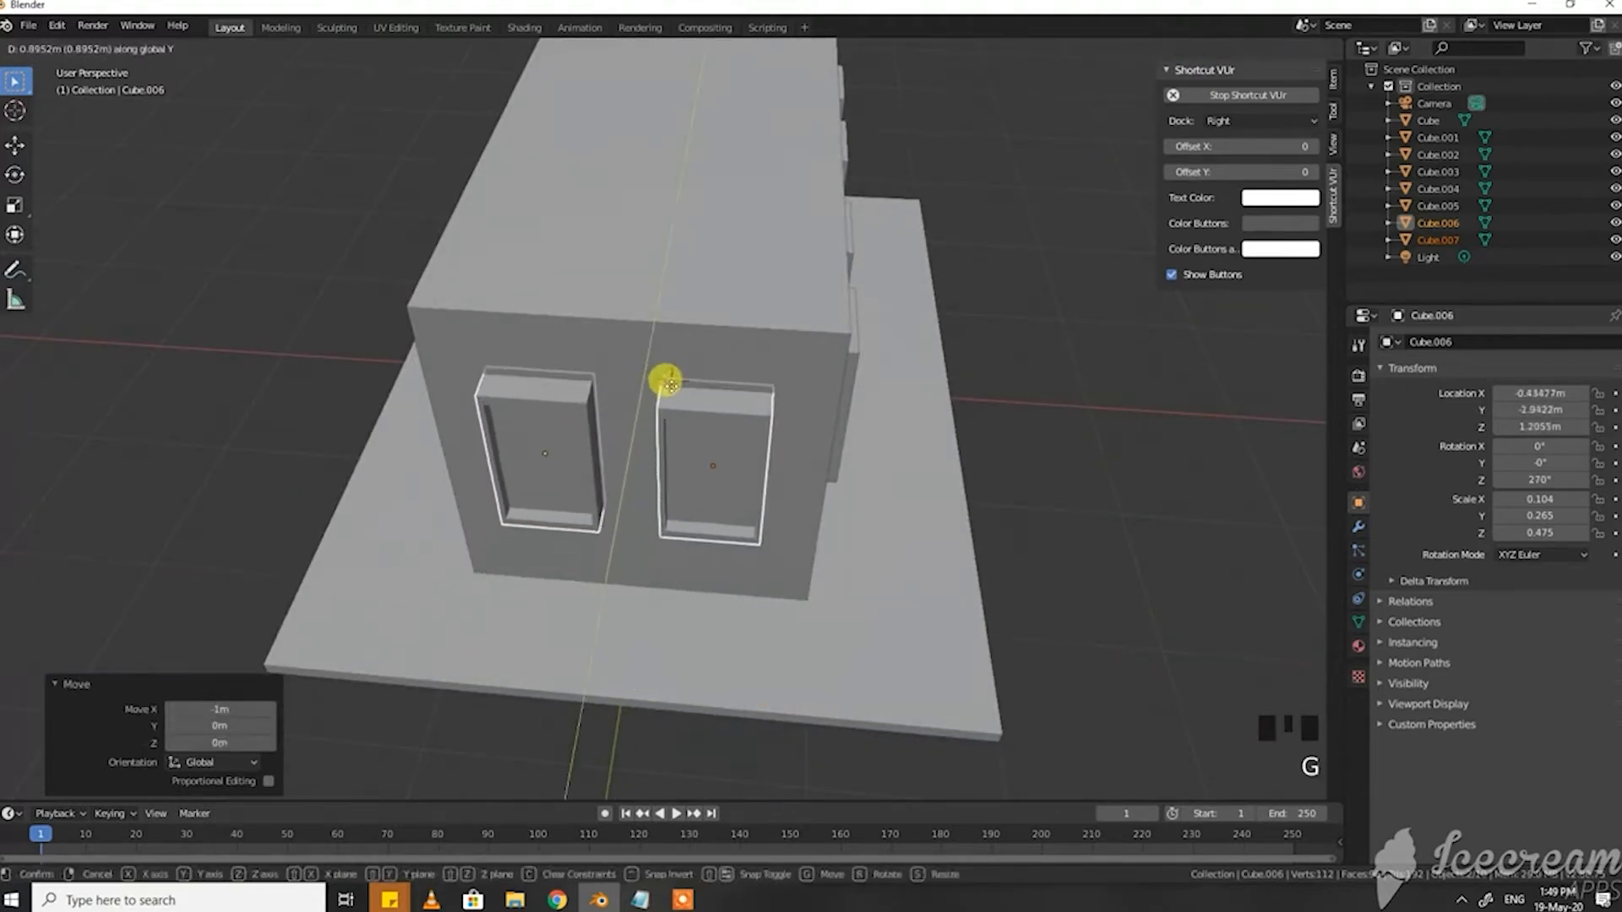
click(689, 385)
Step: Duplicate the end-wall window pair along Y to the building's opposite end and rotate the copies 180° about Z
middle_drag(945, 510, 787, 465)
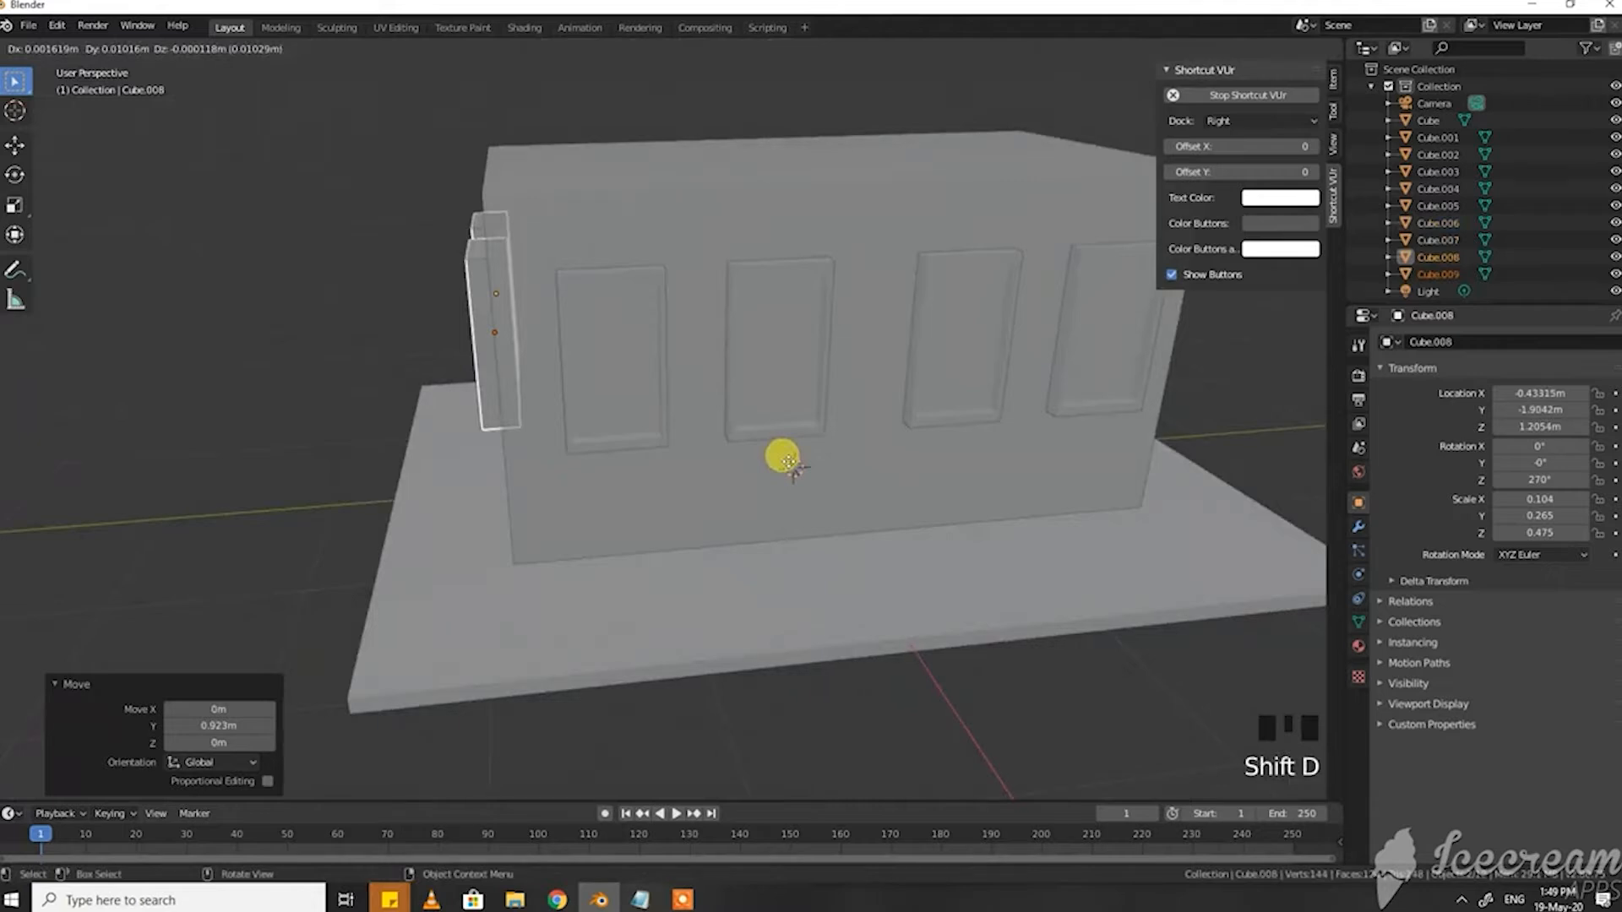
key(y)
click(37, 465)
middle_drag(811, 608, 952, 616)
key(r)
click(951, 611)
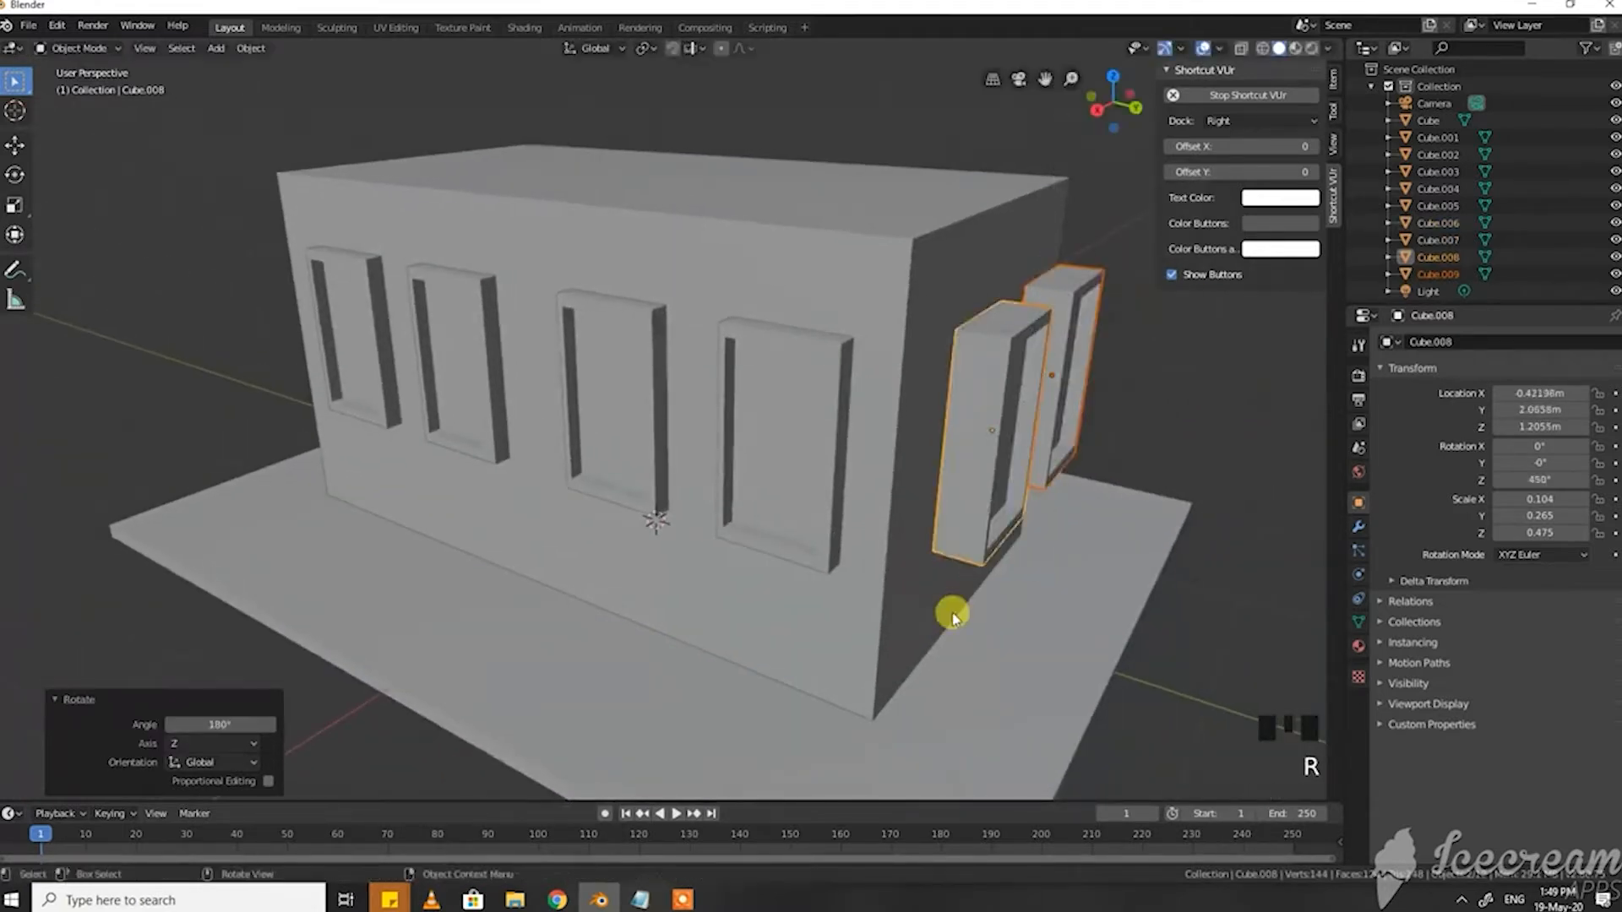
Step: Move the duplicated window pair about -0.17 m along Y so it sits in the opposite end wall
key(g)
key(y)
click(913, 605)
middle_drag(913, 606, 804, 606)
click(1166, 427)
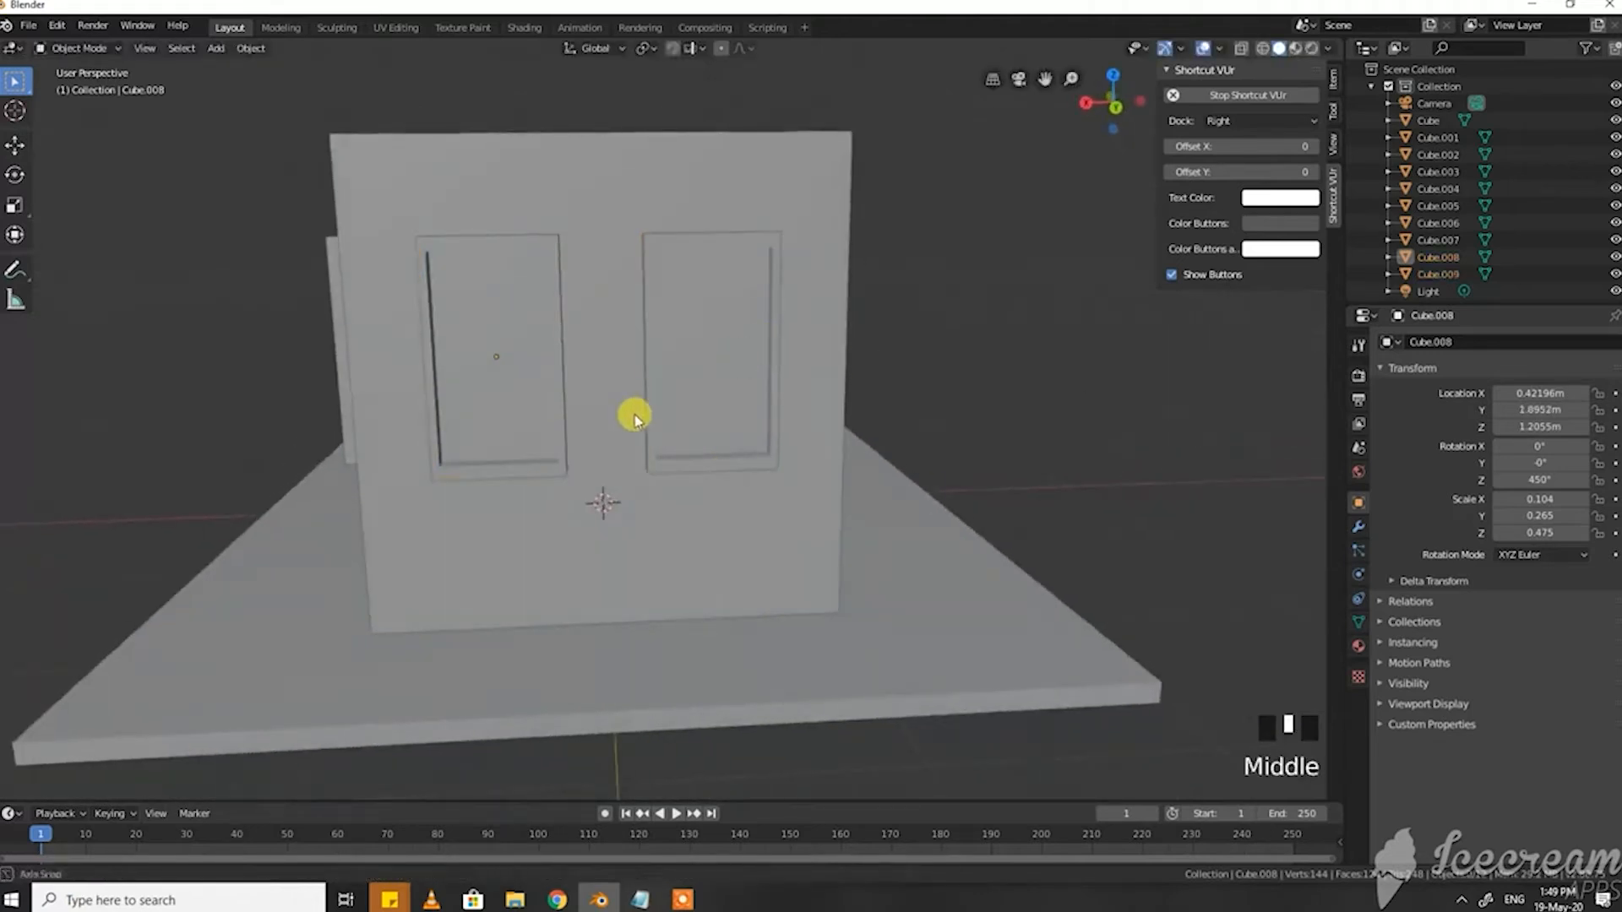
key(g)
key(y)
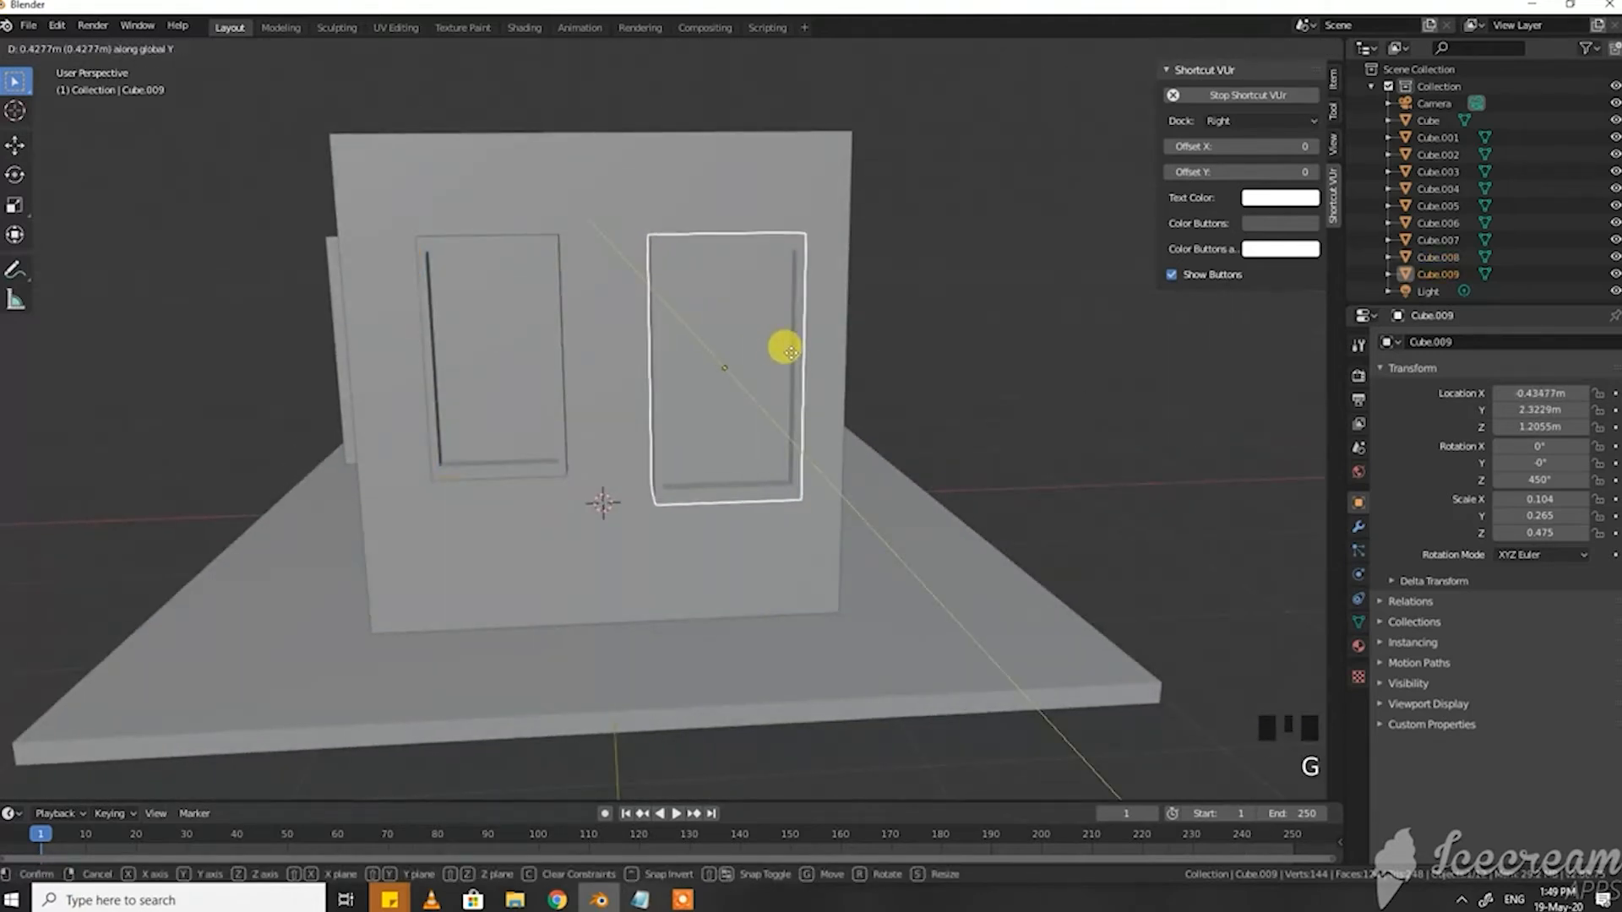
click(790, 350)
key(ctrl+z)
Step: Spread the end-wall window pair apart, moving one window about -0.12 m and the other 0.165 m along X
key(g)
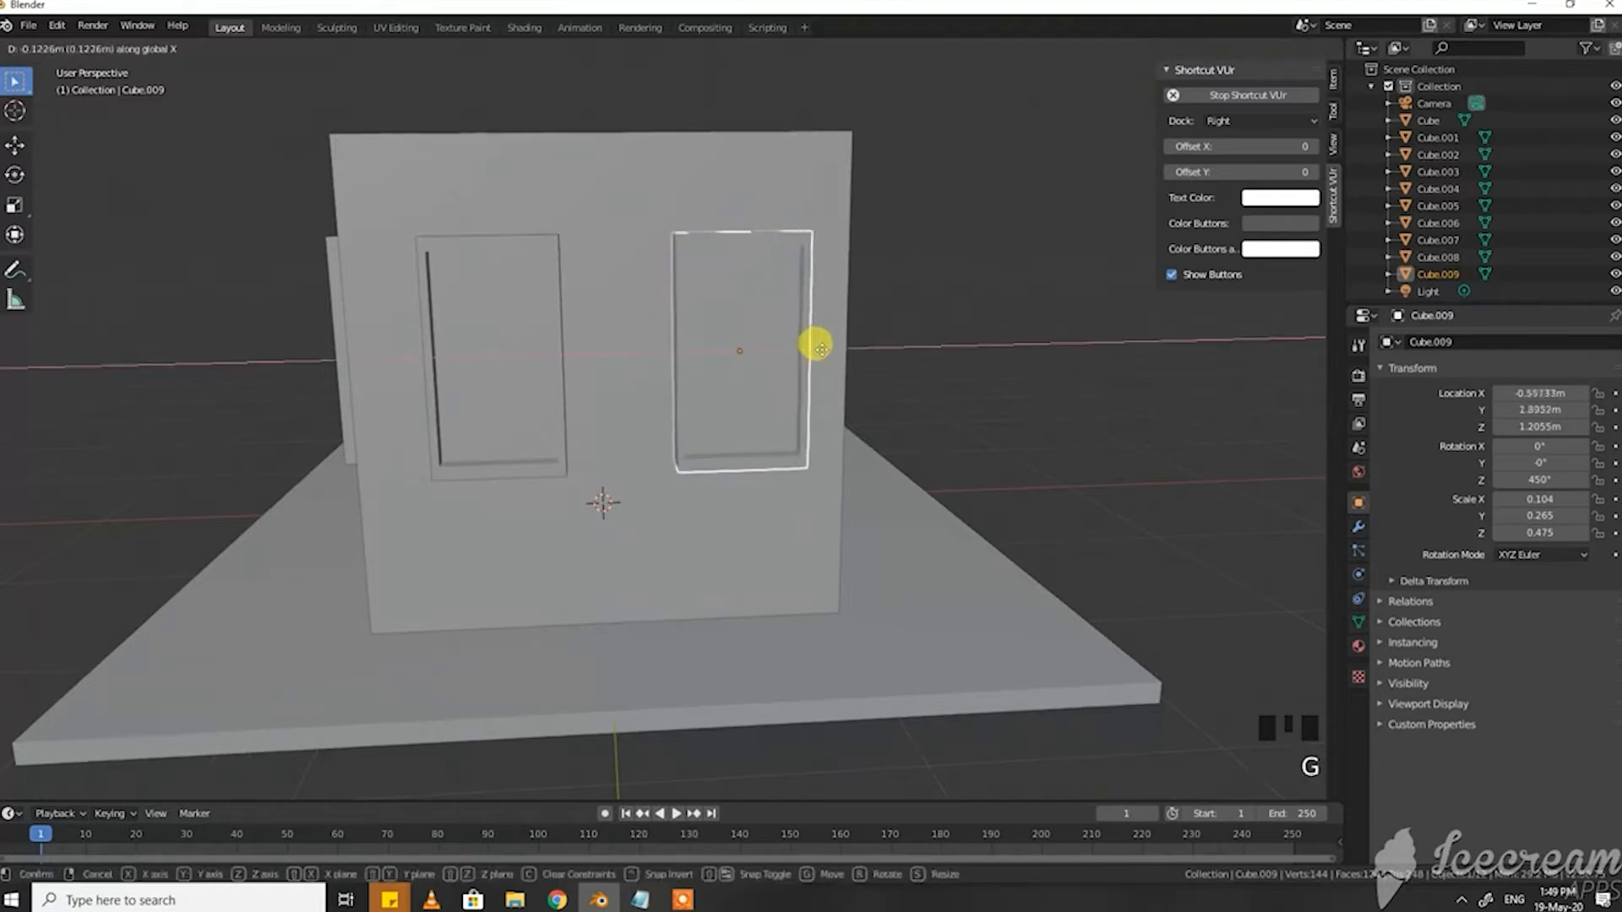
click(824, 344)
click(554, 363)
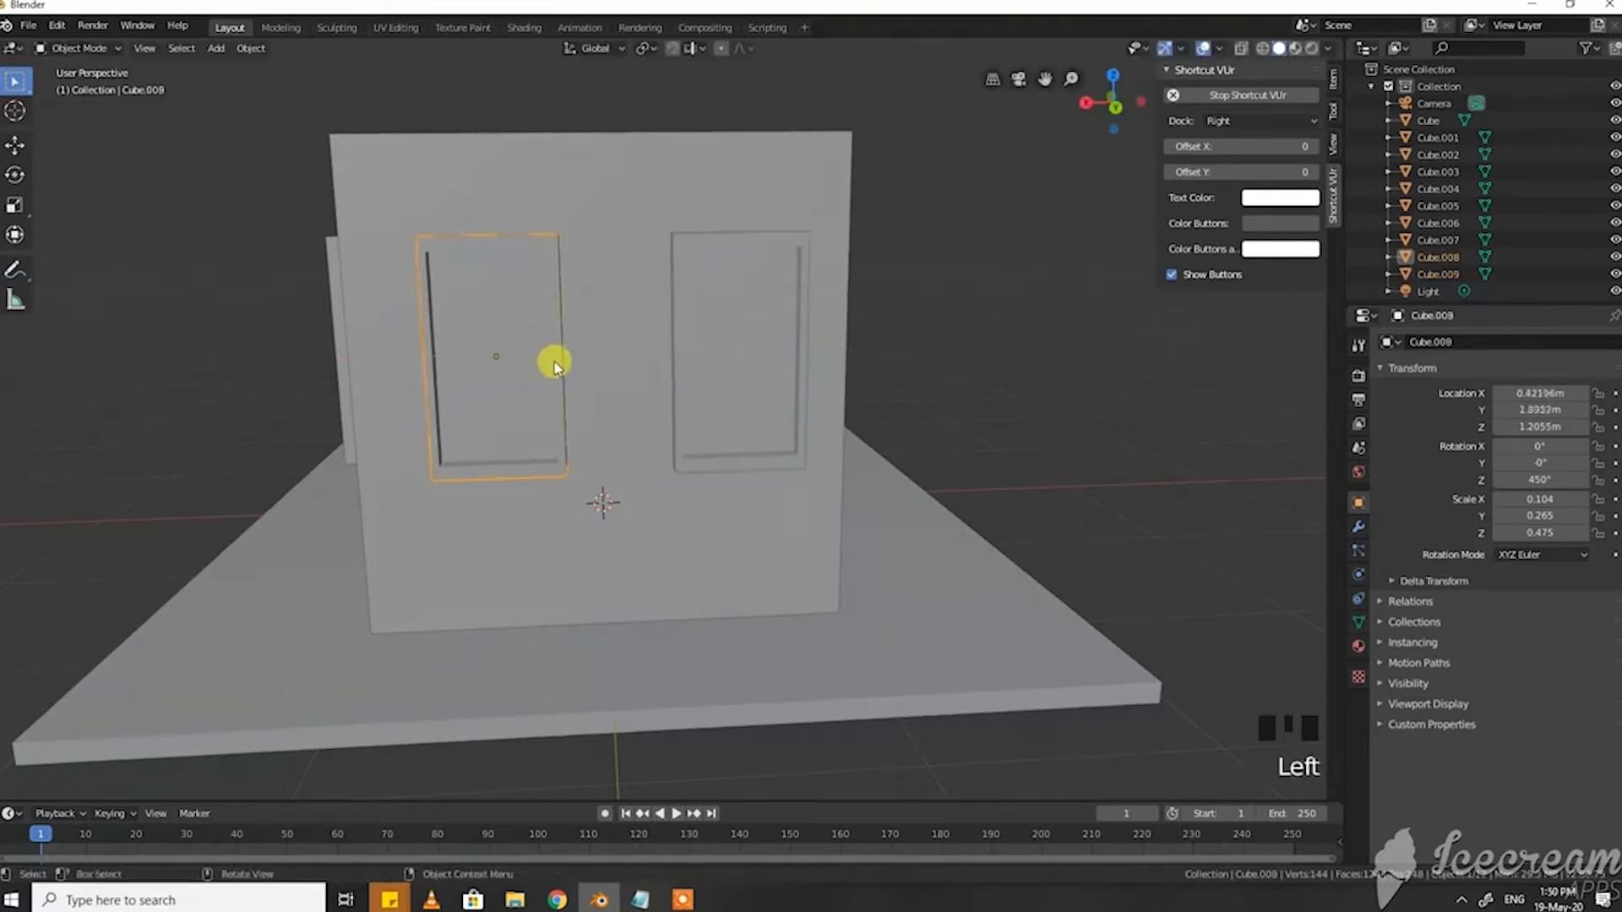
key(g)
key(x)
click(513, 372)
middle_drag(512, 372, 763, 376)
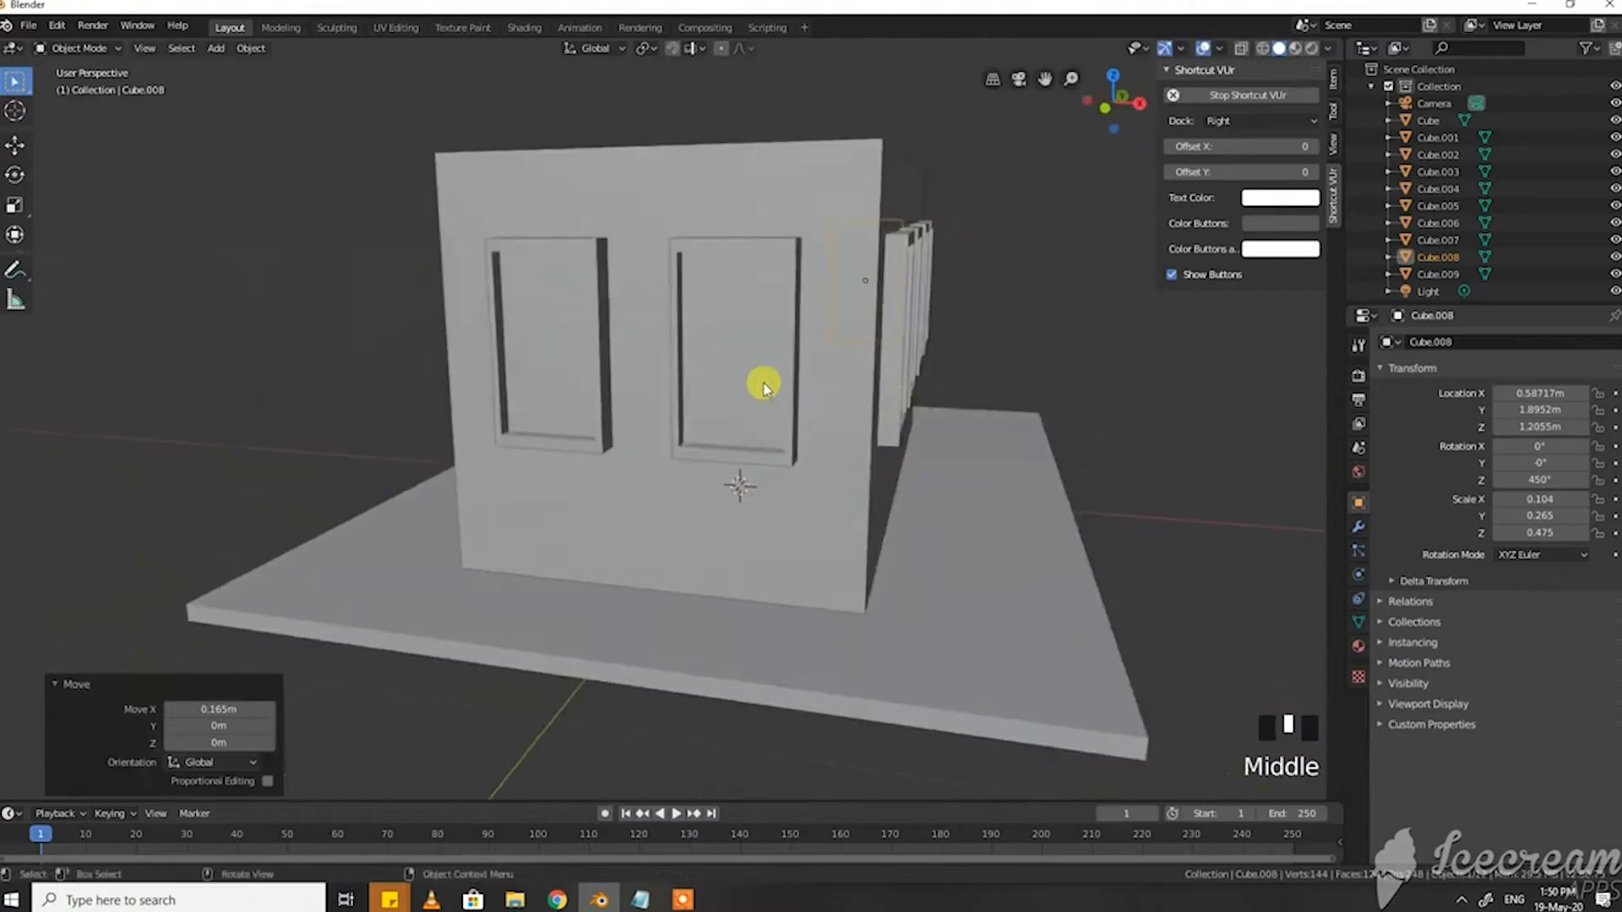
Step: Spread the two windows on the opposite end wall farther apart by moving each one outward along X
click(713, 362)
key(g)
click(740, 363)
click(557, 379)
key(g)
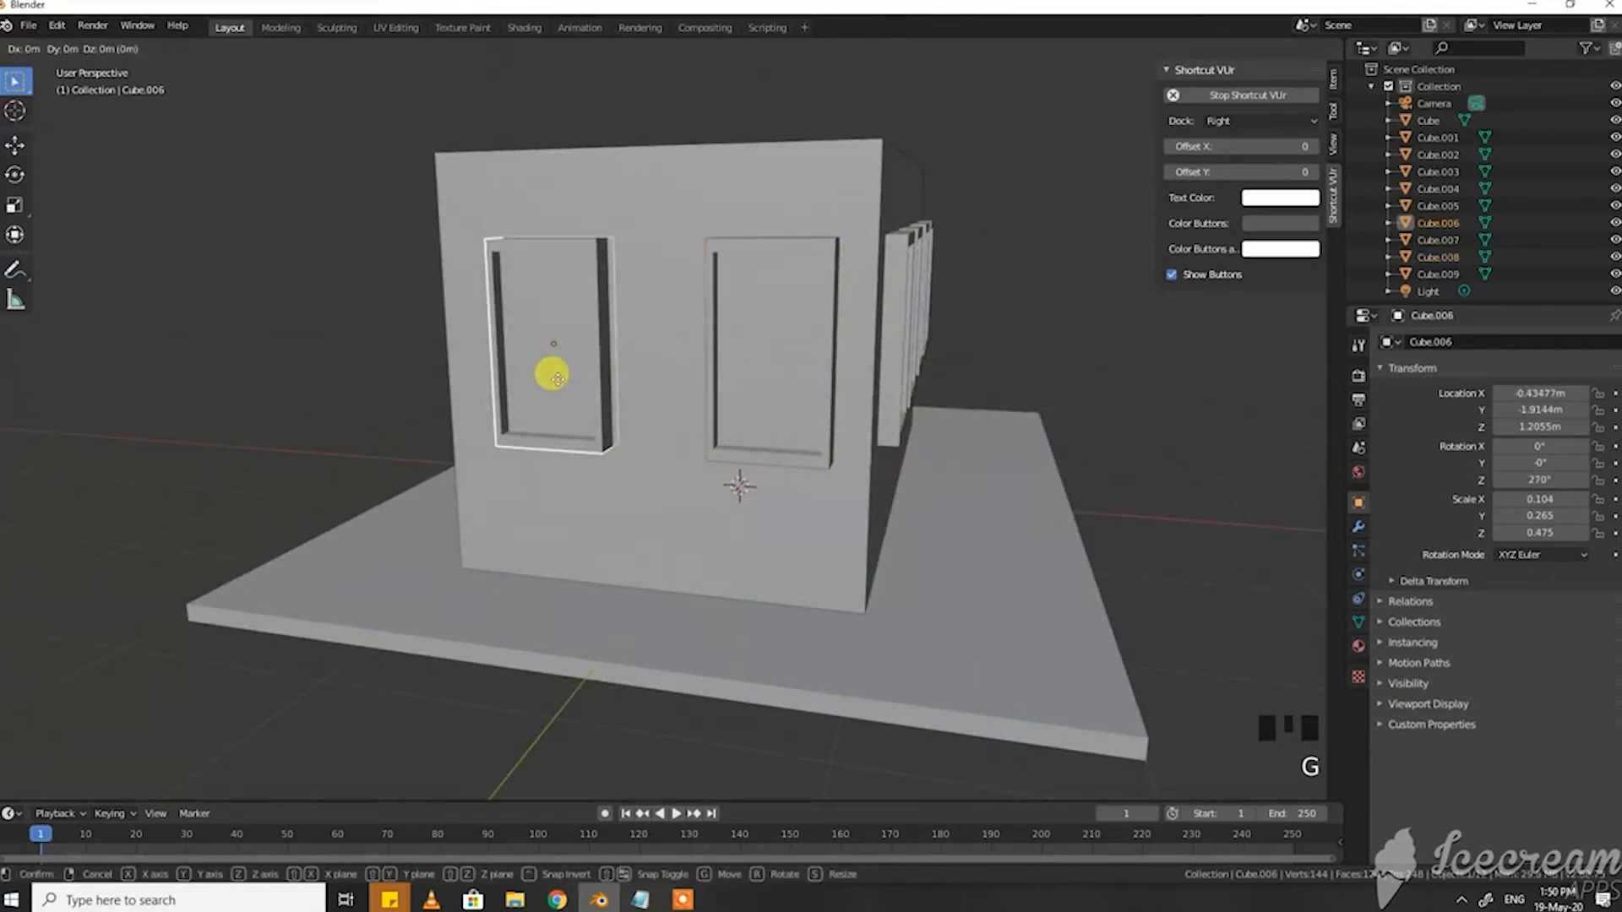
click(524, 377)
Step: Duplicate the four windows of the long side wall and move the copies -2.43 m along X
middle_drag(525, 376, 641, 439)
shift+click(697, 423)
shift+middle_drag(914, 384, 894, 448)
key(shift+d)
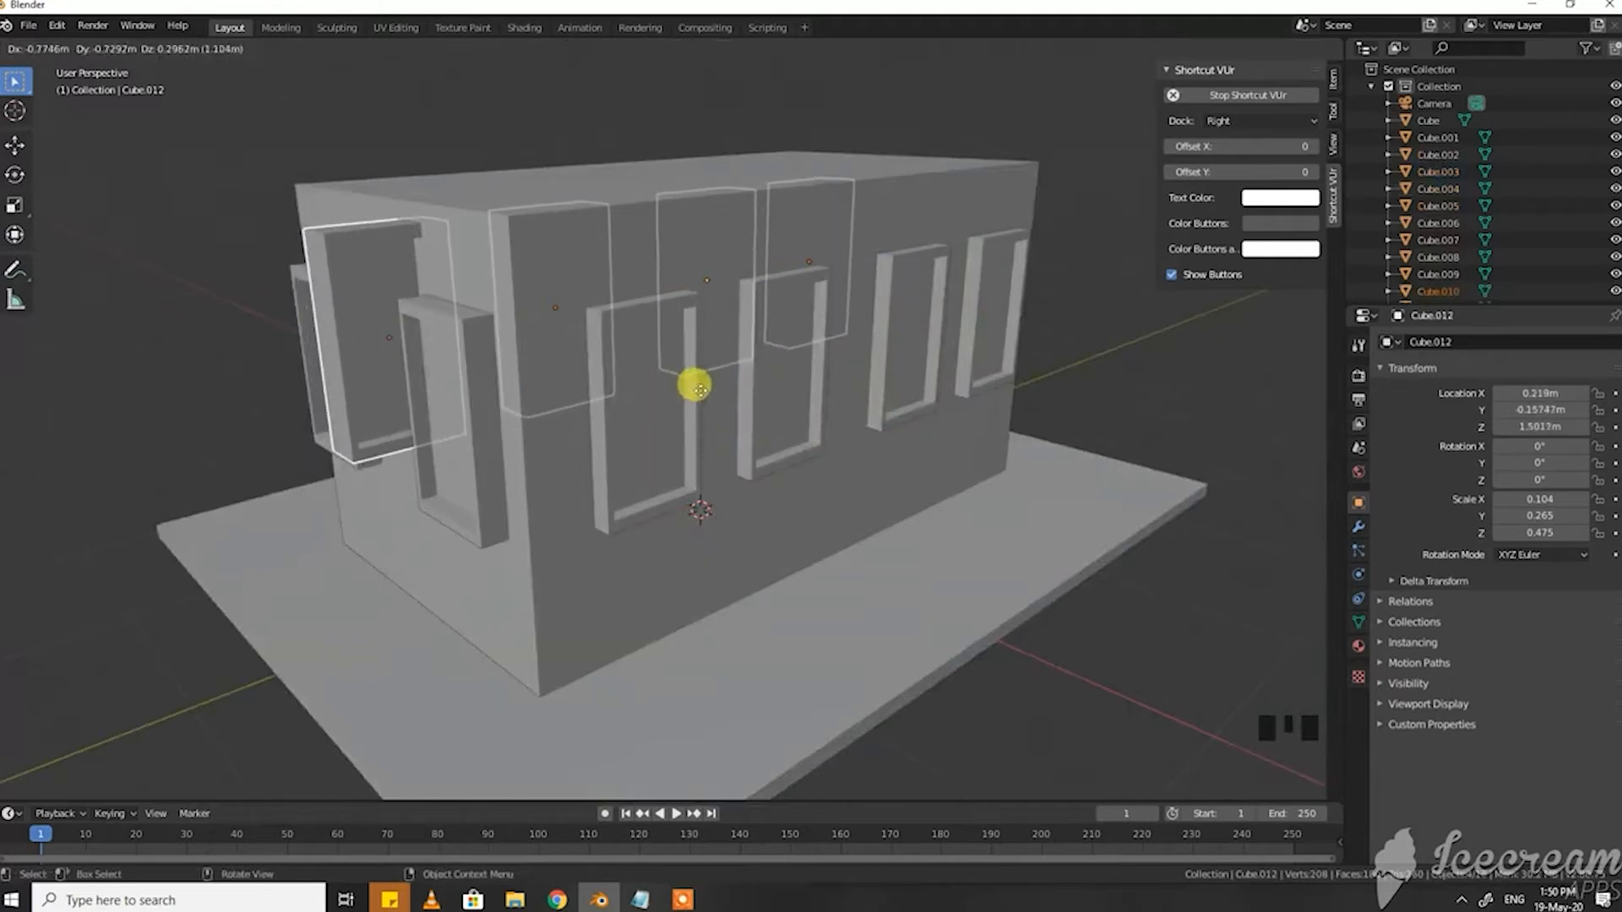
key(x)
click(622, 414)
Step: Rotate the four duplicated windows 90° about Z twice so their recessed panes face outward
middle_drag(623, 414, 459, 462)
text(r90)
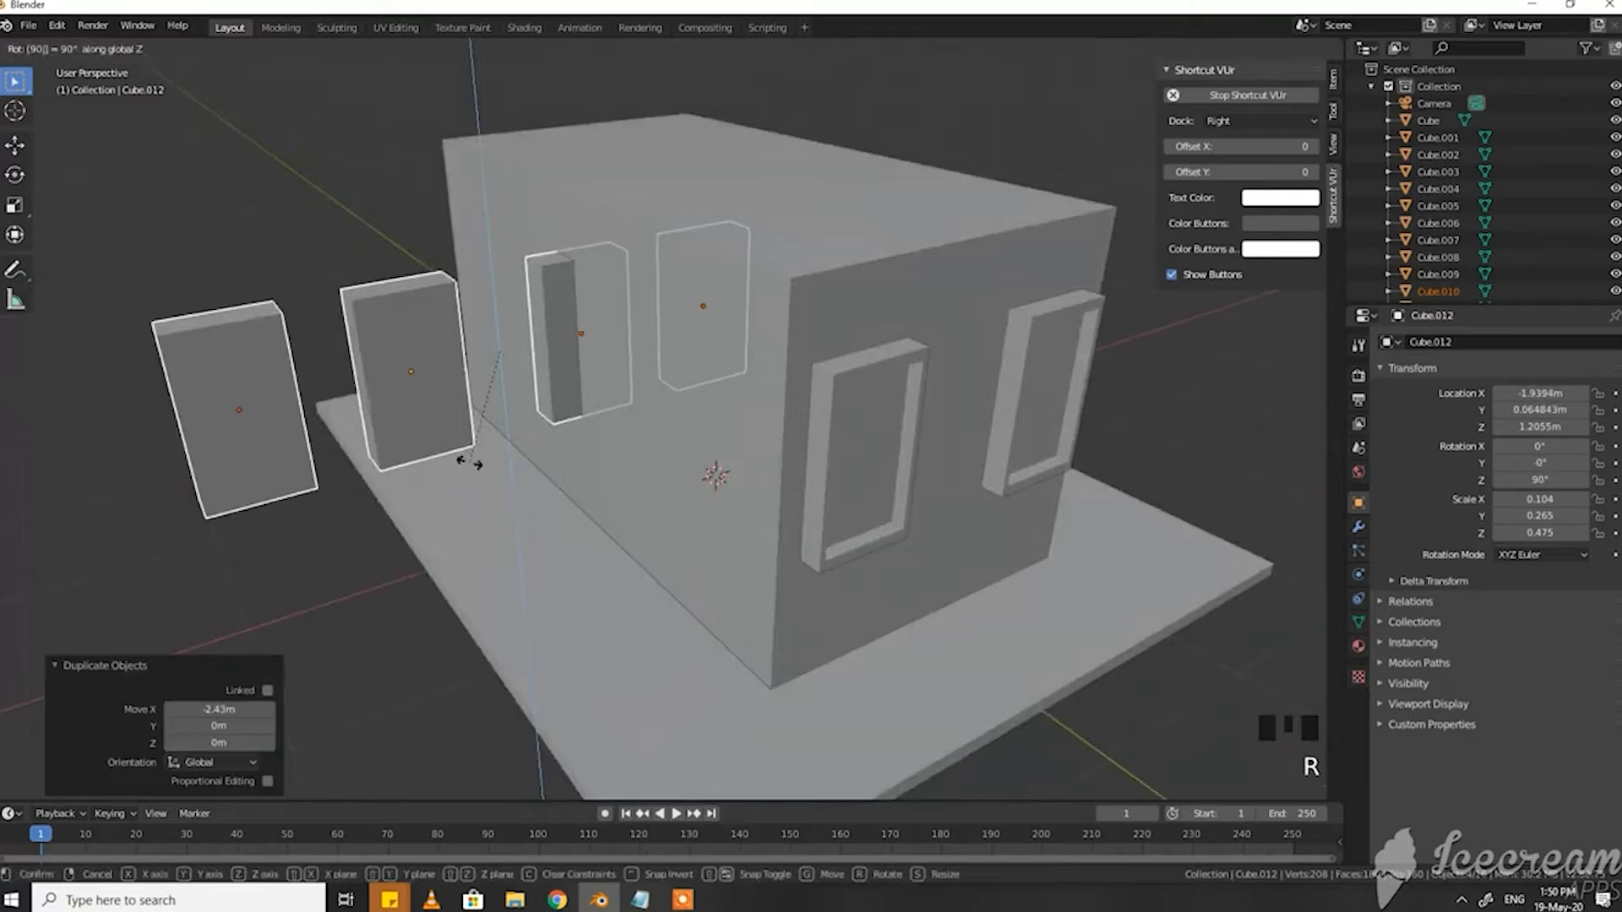
key(Return)
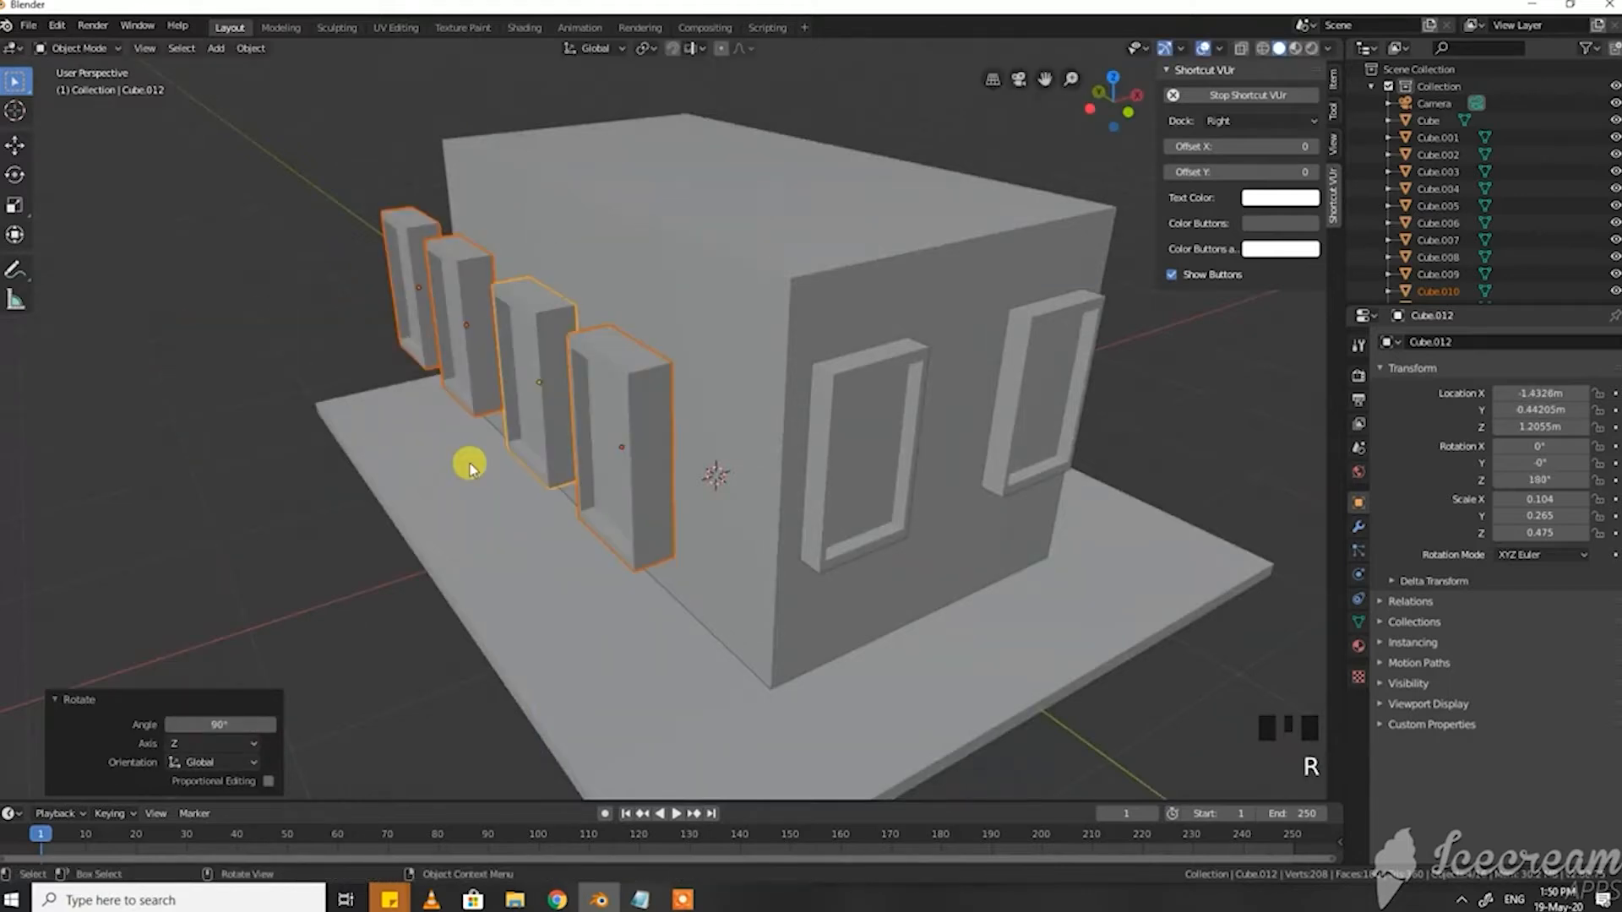
Step: Move the four rotated windows about 0.36 m along X into the opposite long wall
key(g)
click(529, 460)
key(g)
key(x)
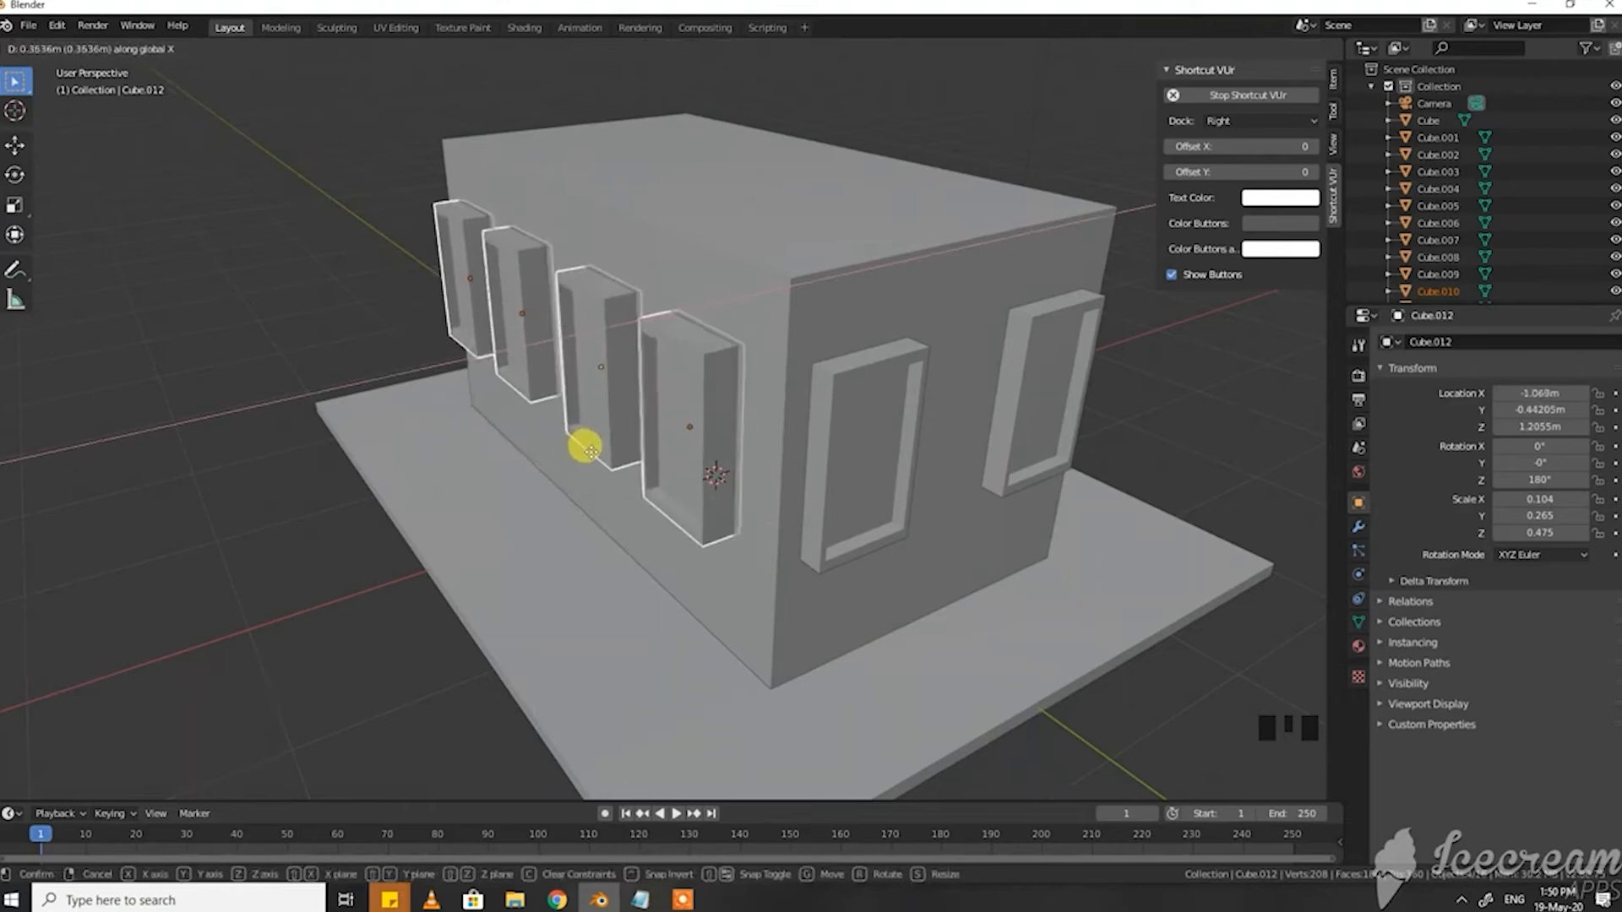
click(592, 452)
Step: Add two lengthwise loop cuts to the main block, running over the roof and down both end walls
middle_drag(591, 452, 909, 391)
click(999, 463)
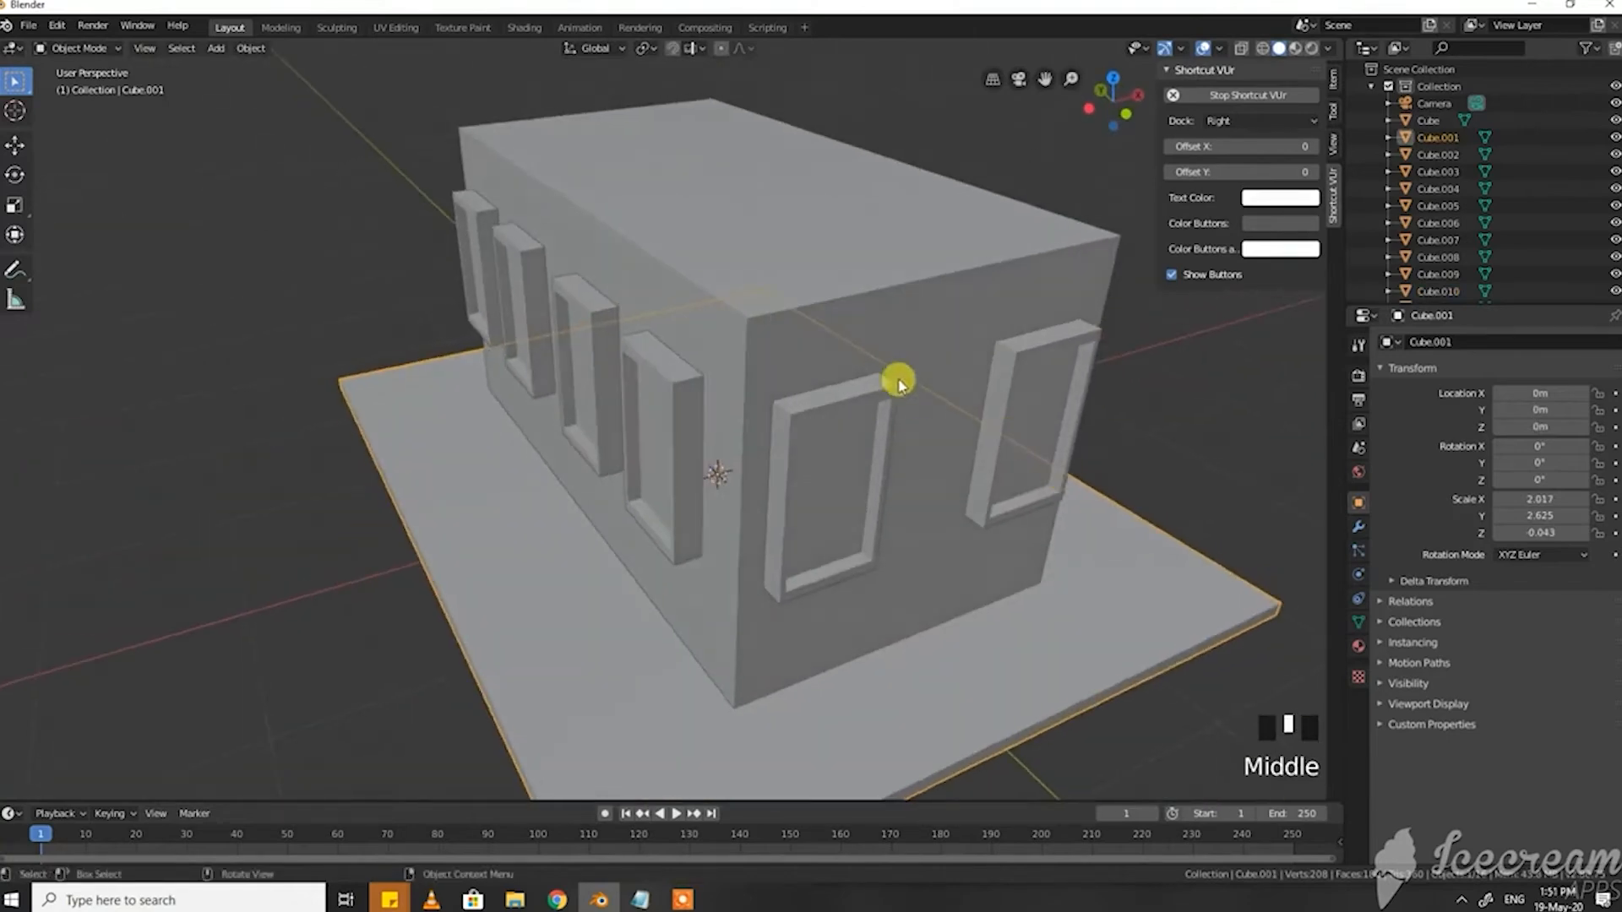
click(932, 328)
key(Tab)
middle_drag(927, 319, 861, 320)
click(893, 330)
Step: In wireframe shading, select all vertices of the loop cut on the -X side and move them about 0.12 m along X
key(z)
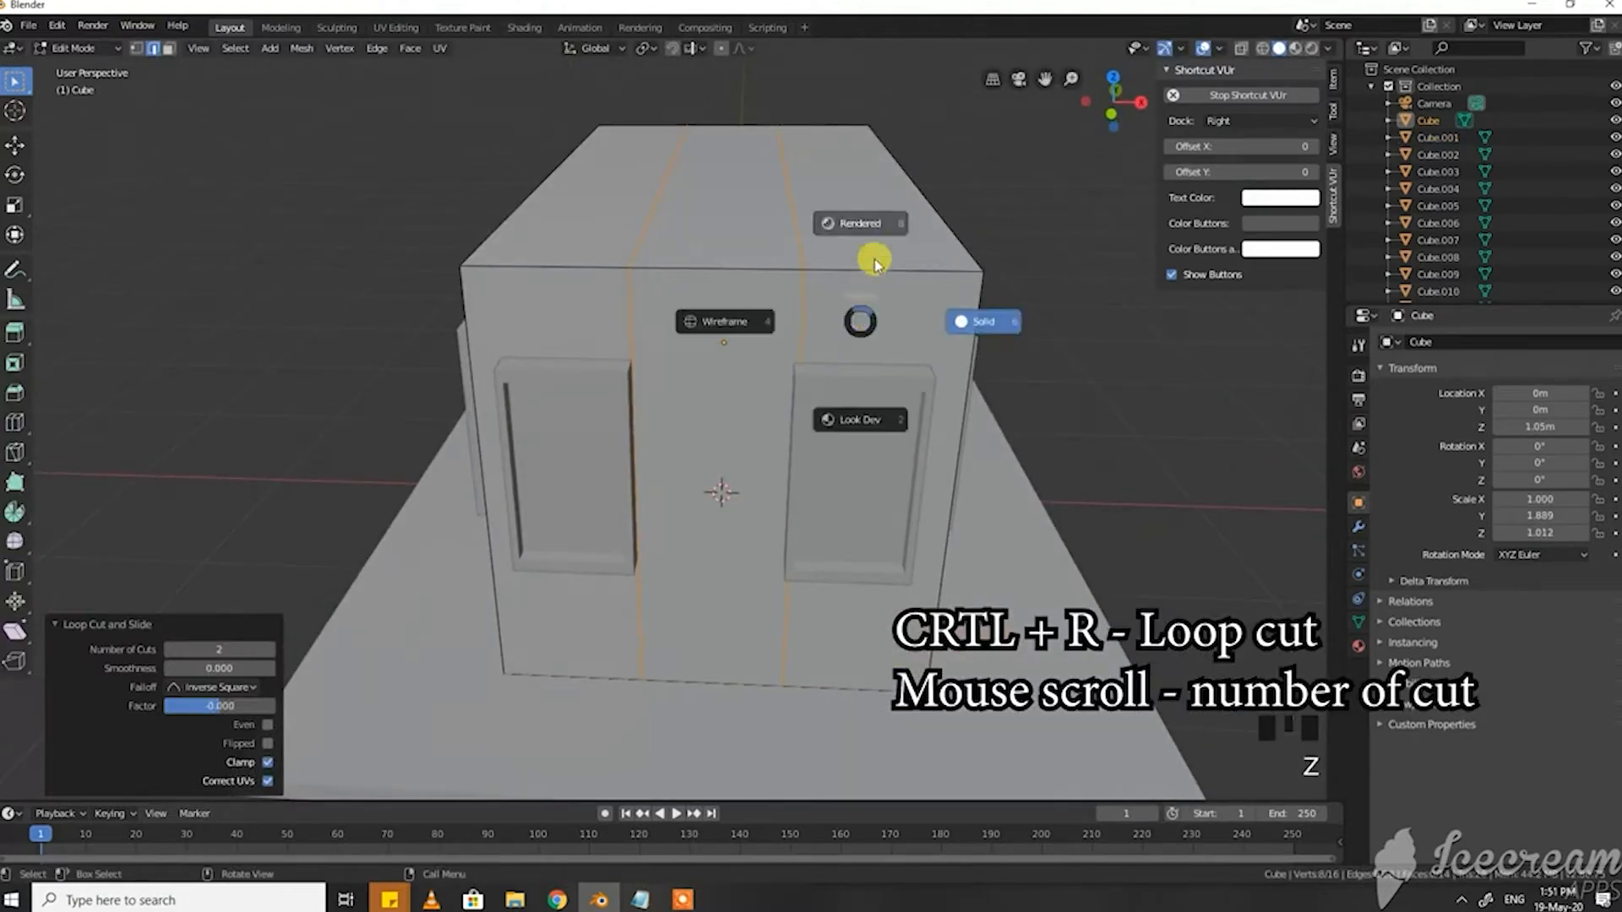
click(732, 333)
middle_drag(732, 334, 733, 333)
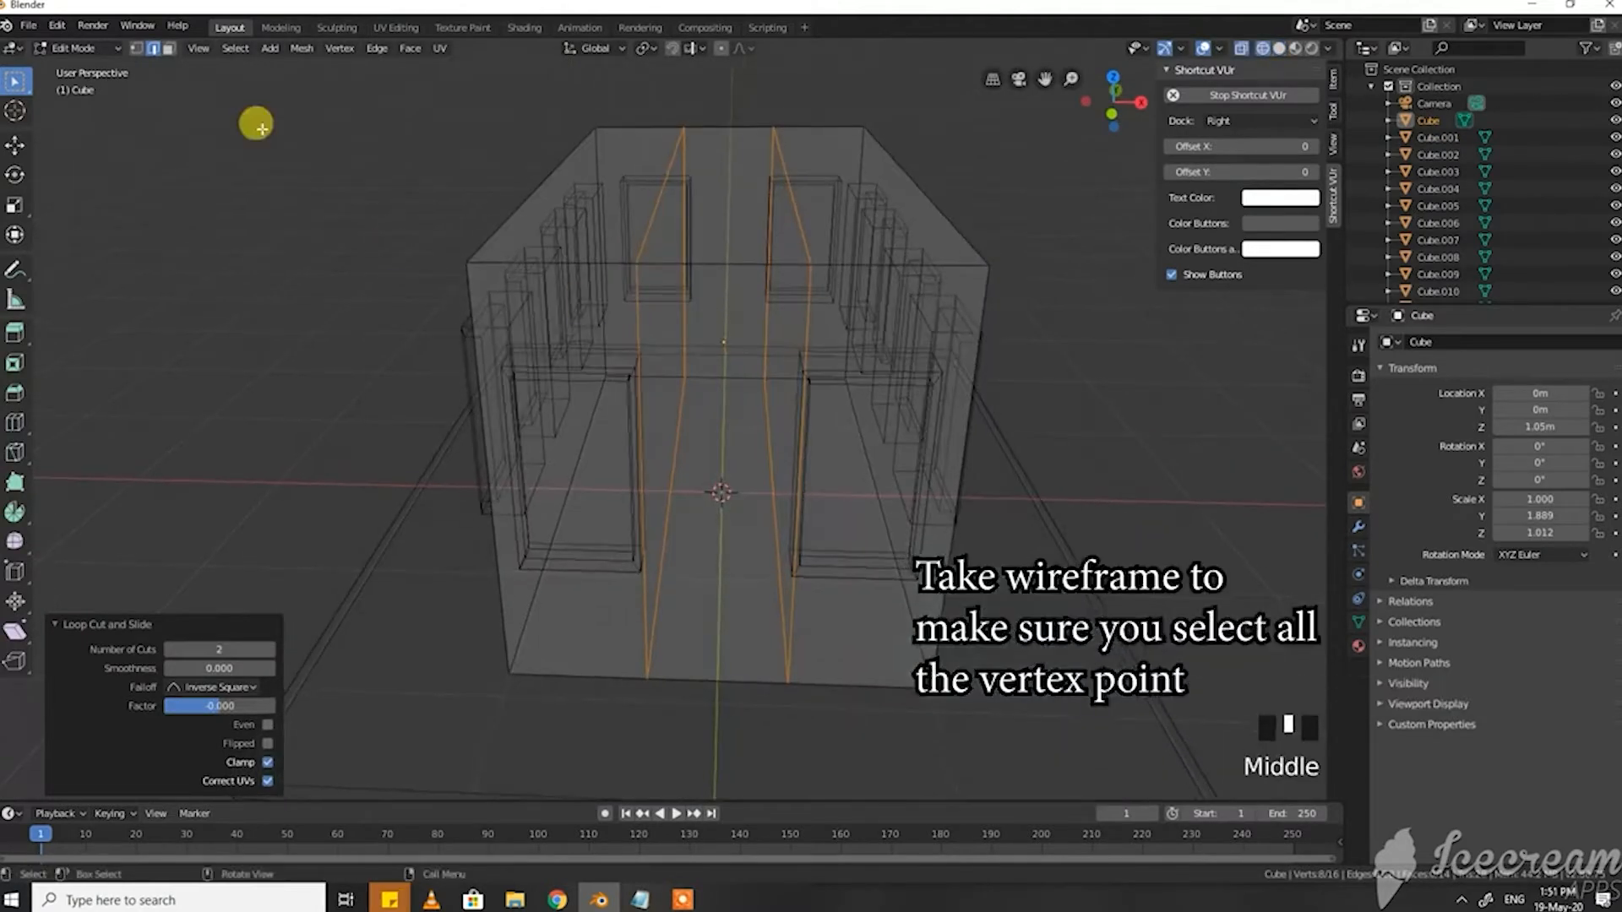
click(138, 48)
click(738, 710)
drag(688, 720, 635, 45)
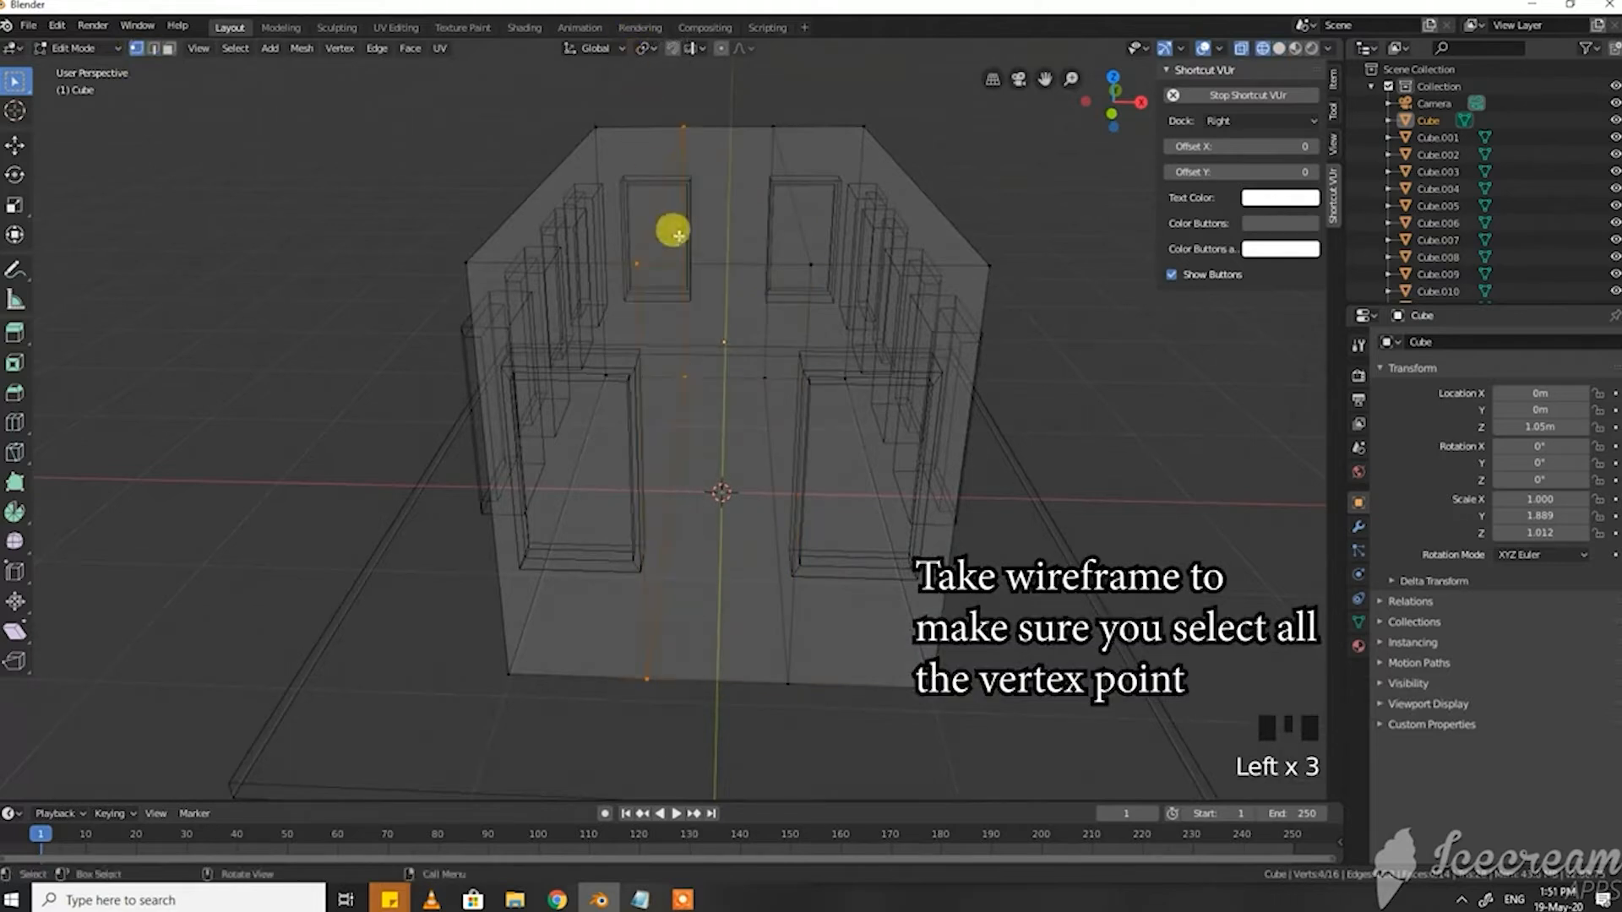
key(g)
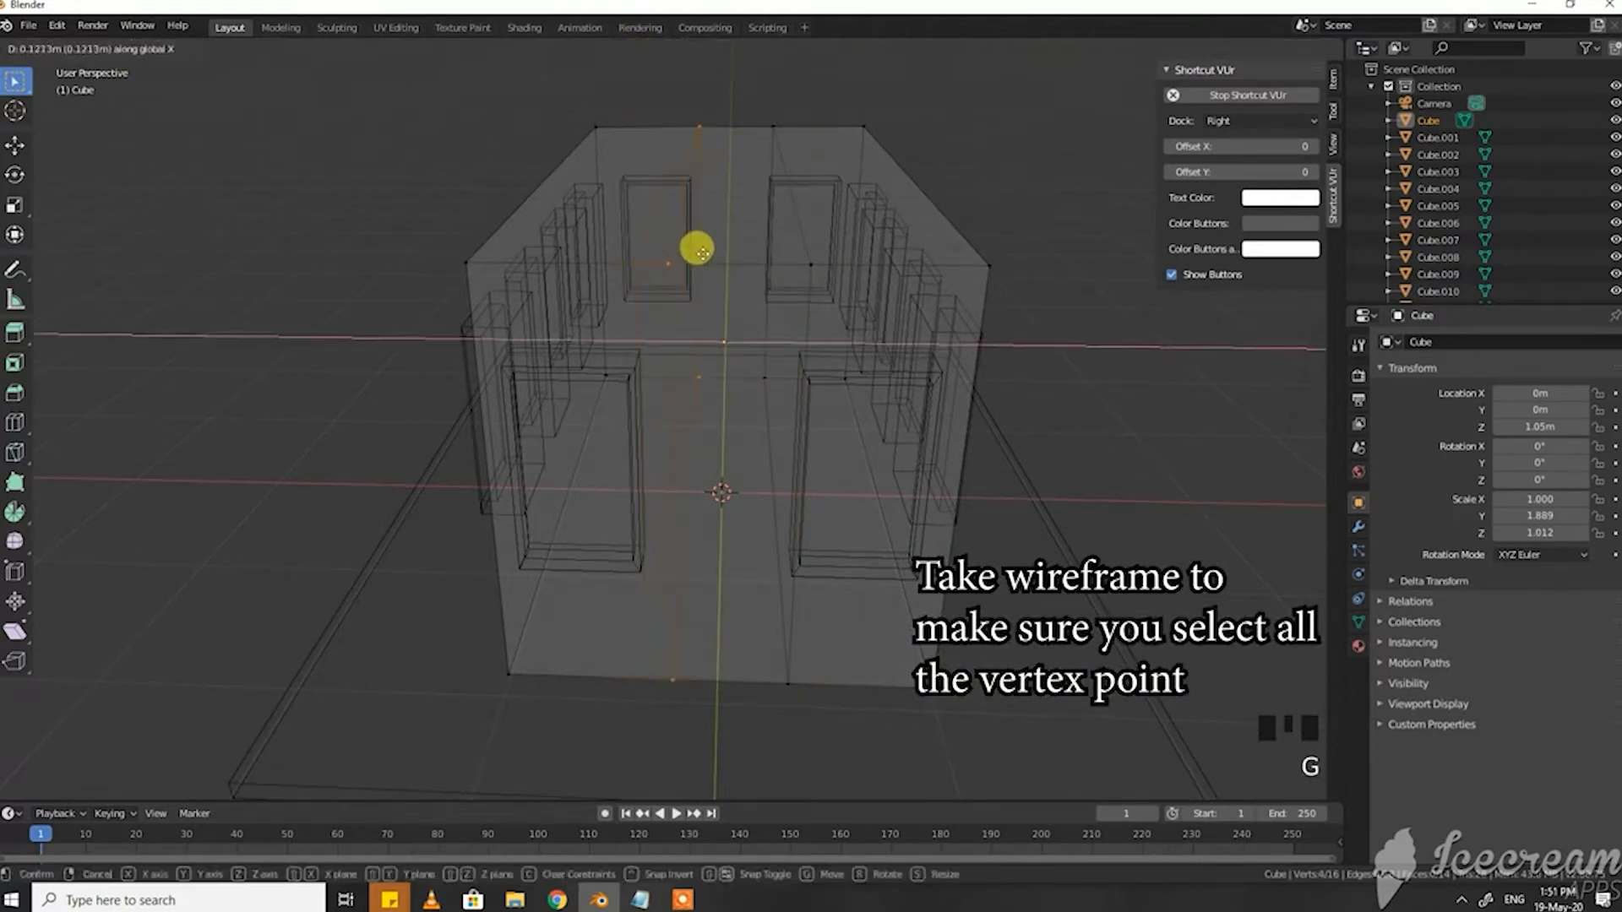
click(702, 254)
Step: Select all vertices of the other loop cut and move them about -0.103 m along X toward the block's centre
drag(853, 764, 743, 84)
key(g)
click(802, 195)
drag(836, 743, 783, 201)
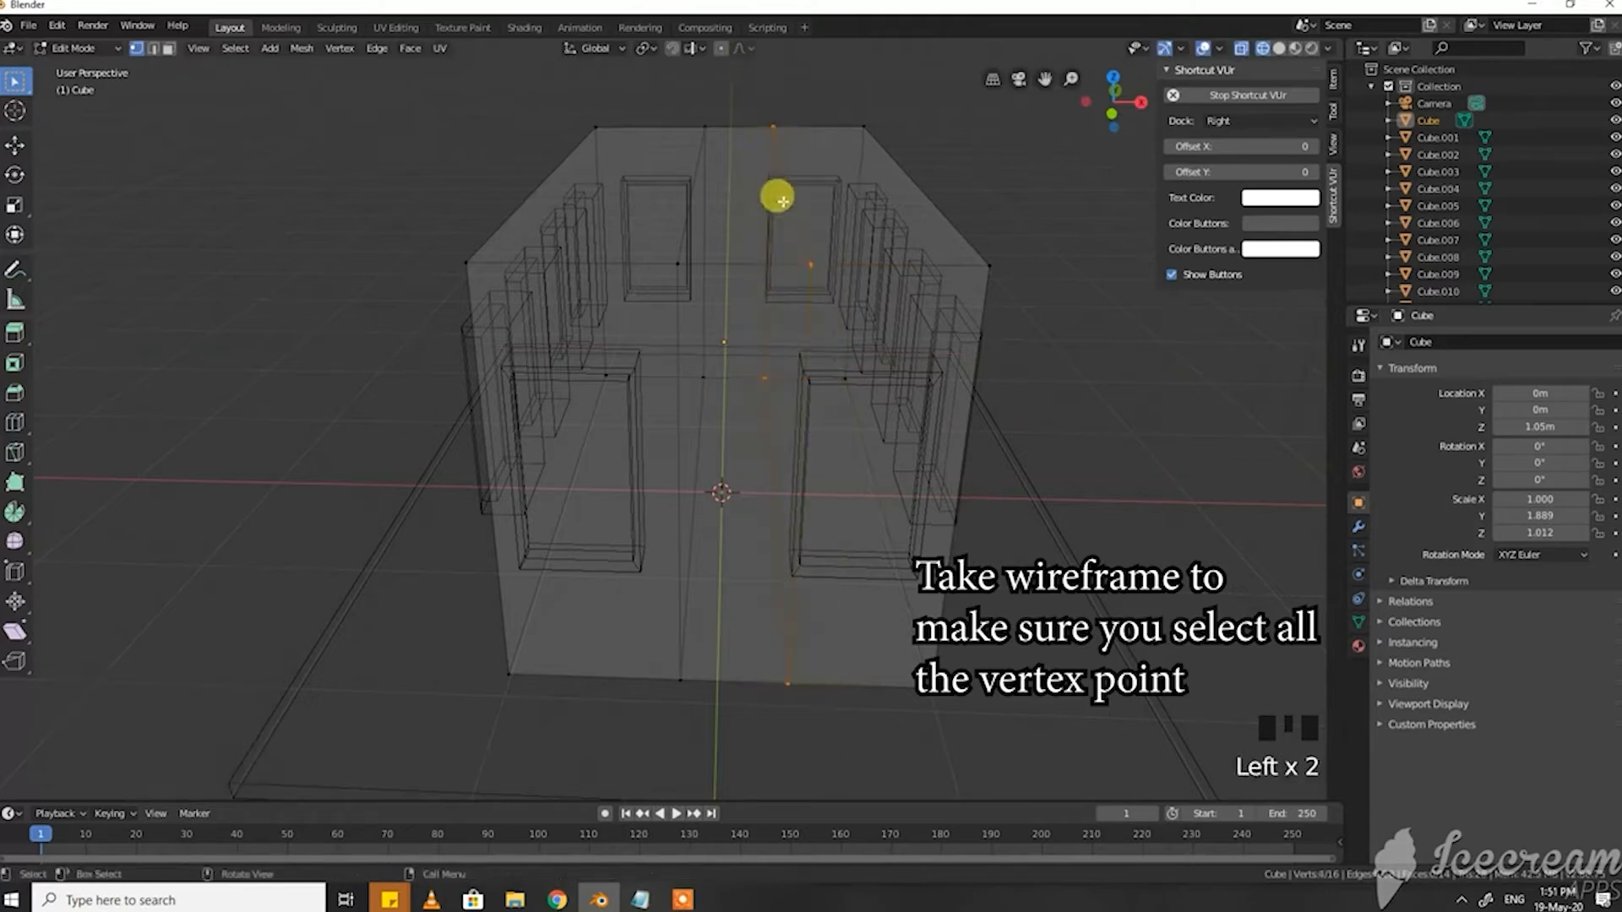
key(g)
click(747, 213)
key(ctrl+z)
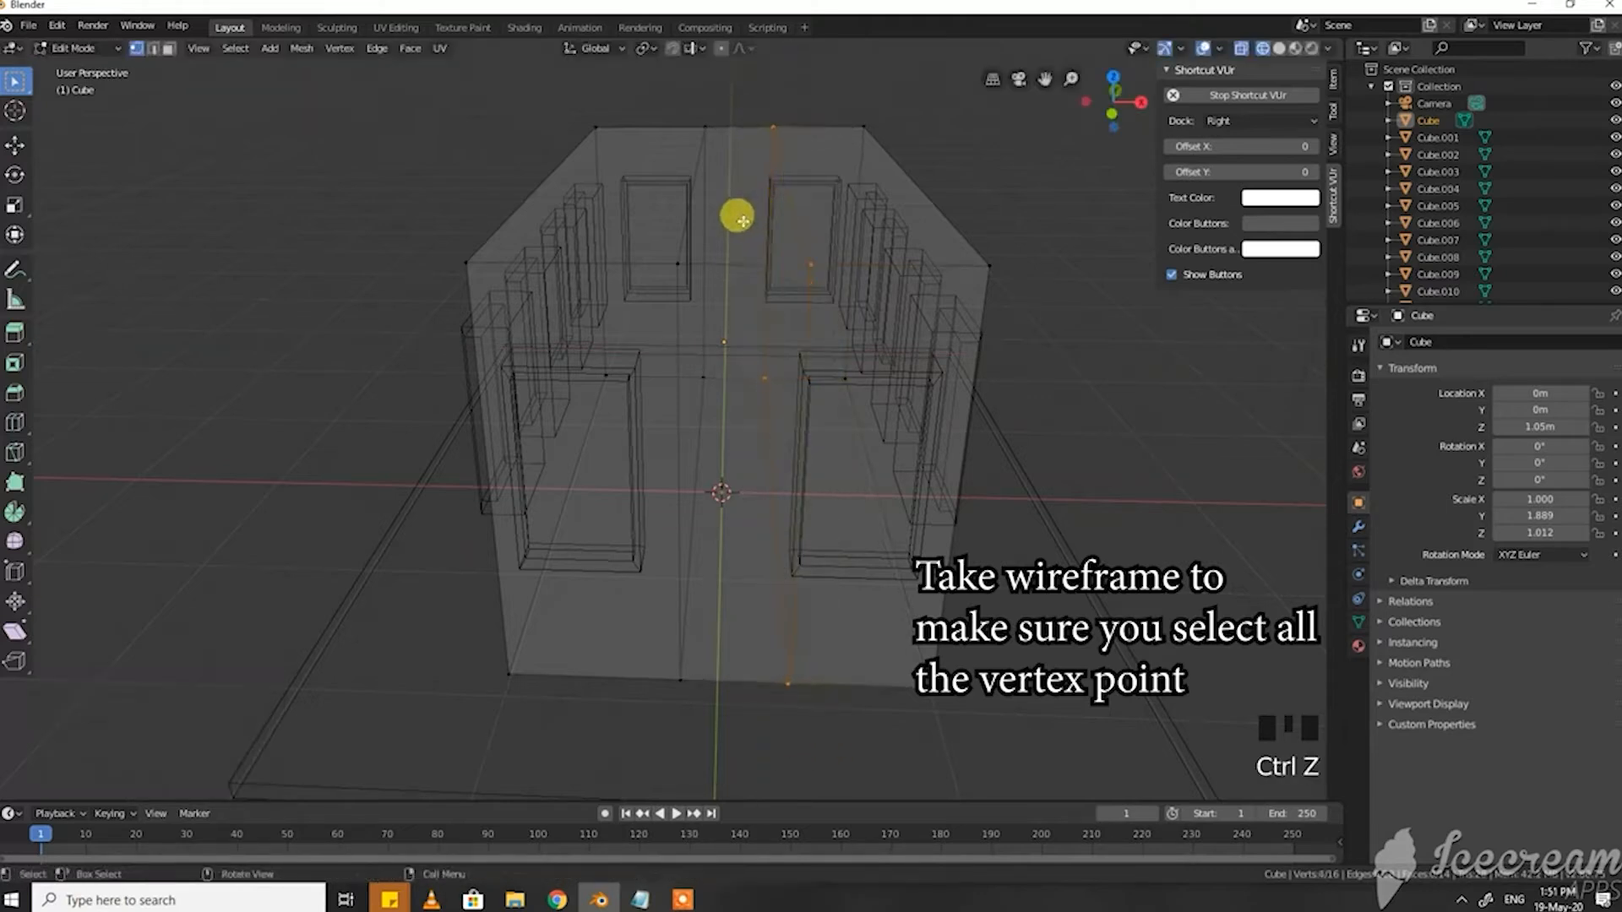
key(g)
key(x)
click(720, 220)
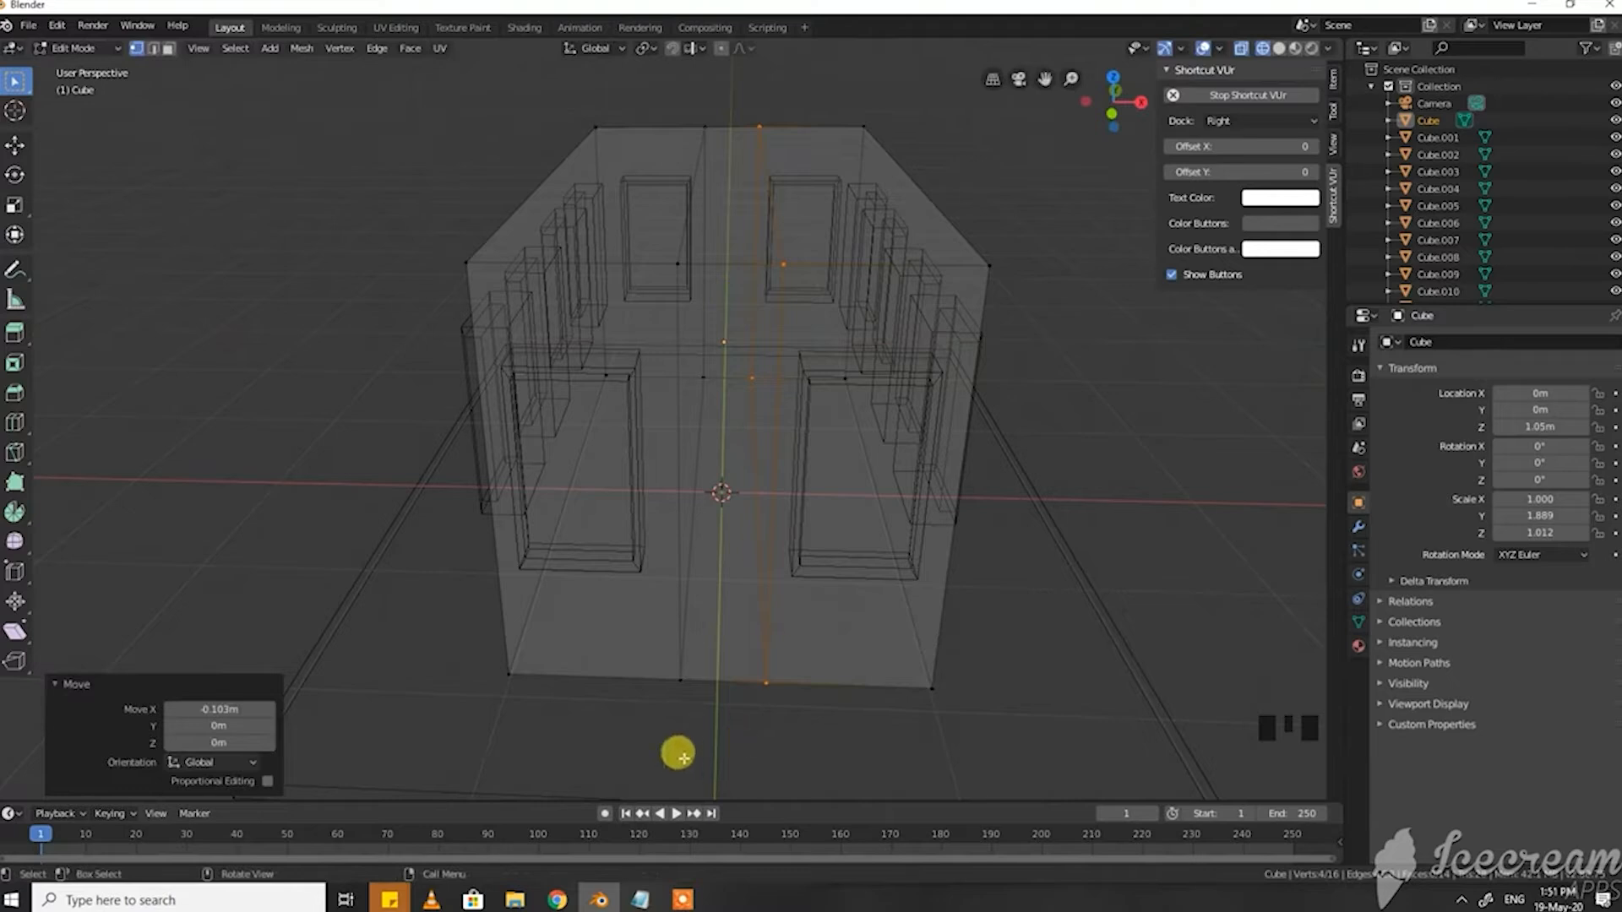
Step: In front orthographic view, select the -X loop cut's vertices and move them about -0.04 m along X
drag(717, 78, 717, 78)
key(KP_3)
key(KP_1)
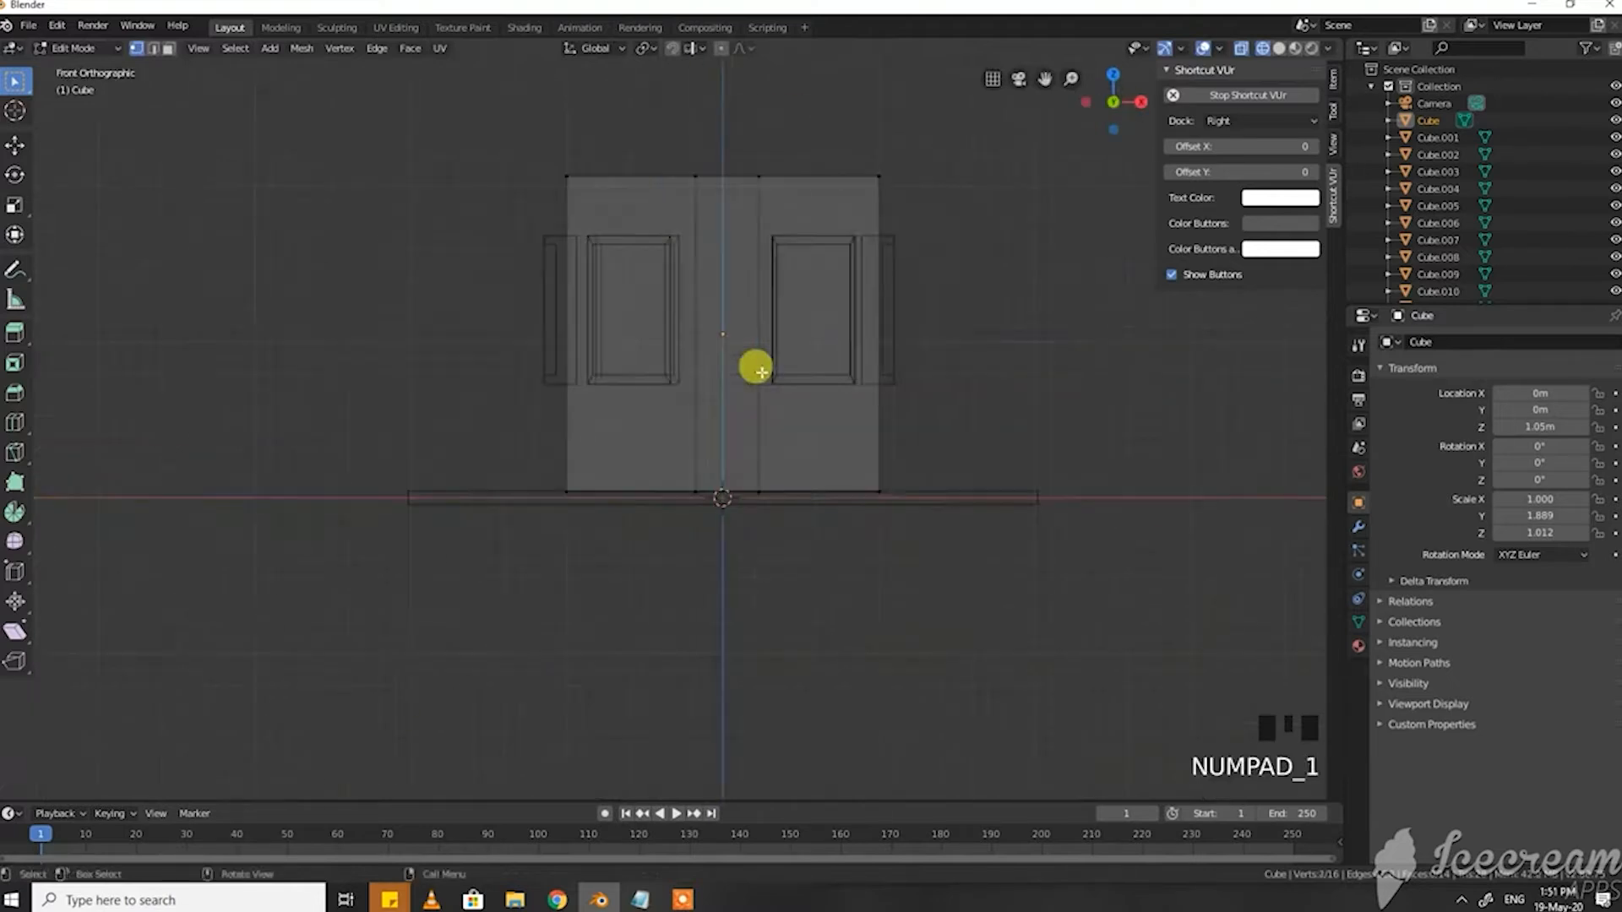
scroll(765, 346, up, 2)
shift+middle_drag(743, 296, 747, 390)
drag(714, 637, 707, 122)
key(g)
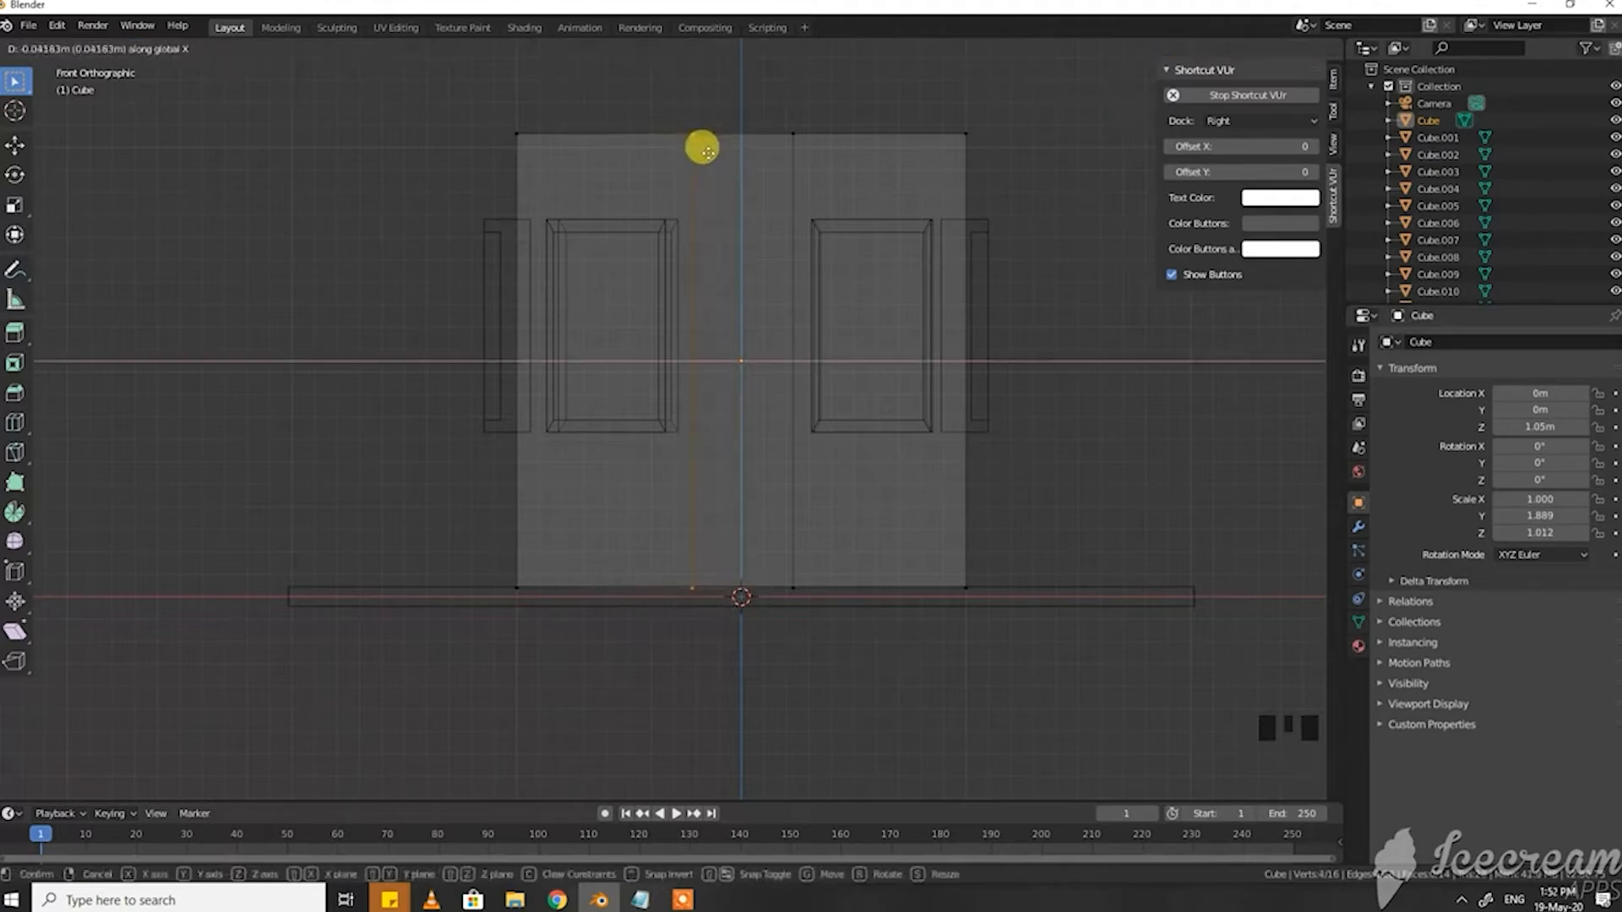
click(710, 154)
Step: Return the main block to object mode and switch the viewport back to solid shading
key(Tab)
middle_drag(719, 164, 720, 311)
scroll(713, 316, down, 2)
key(z)
click(850, 371)
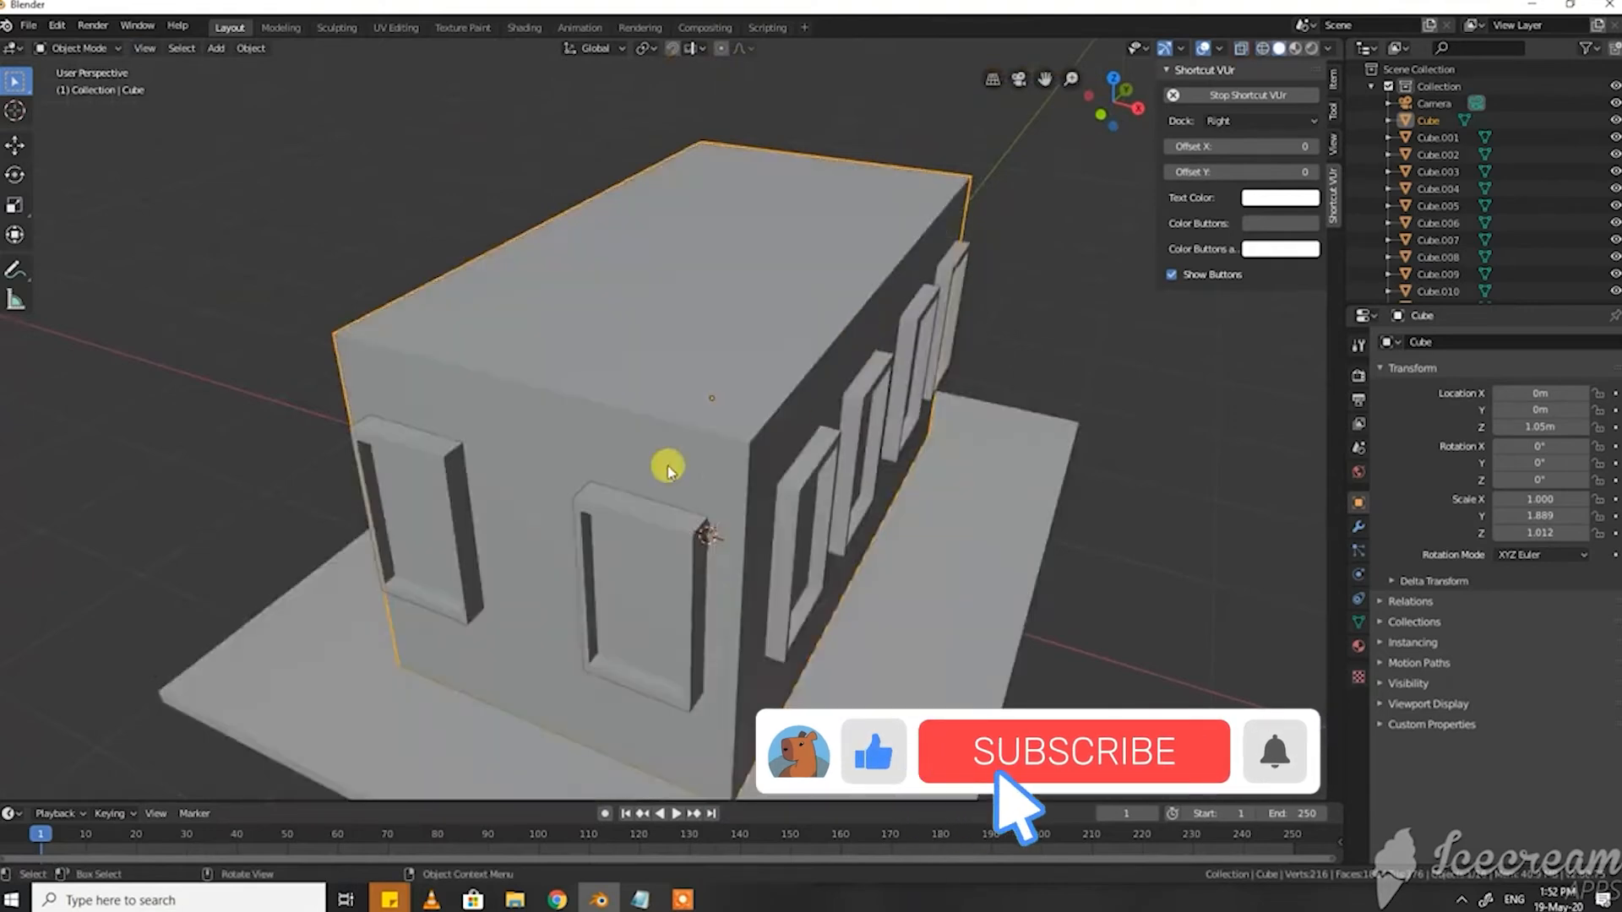
Step: Extrude the narrow face between the two end-wall windows outward by about 0.15 m to form a pillar
key(Tab)
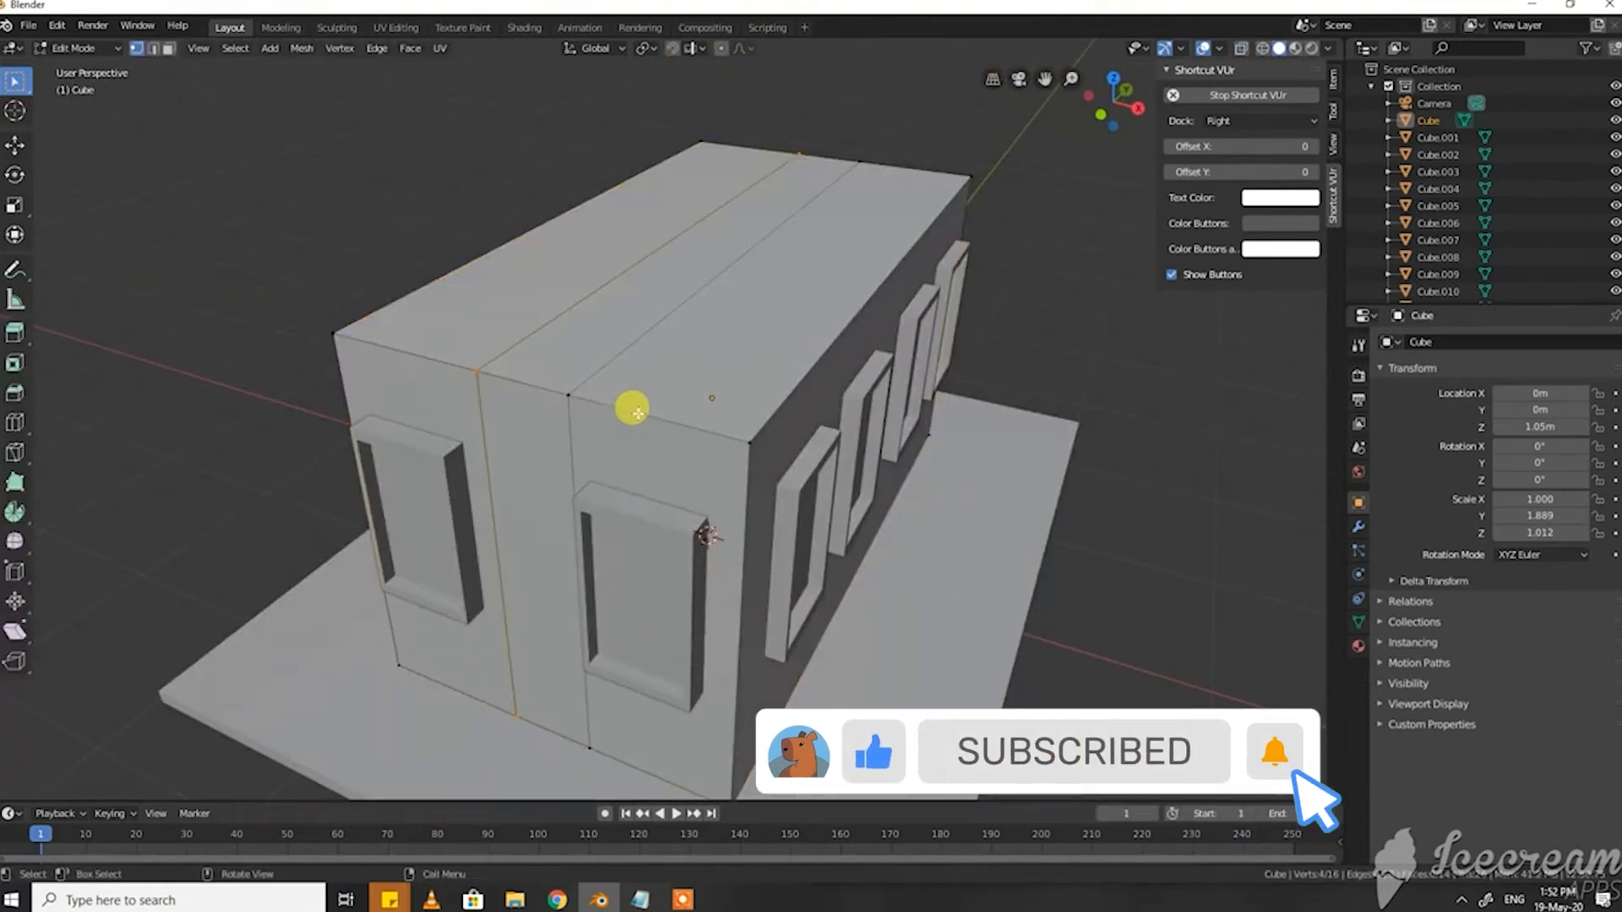
click(167, 49)
click(474, 424)
middle_drag(474, 424, 626, 457)
shift+click(912, 328)
middle_drag(916, 329, 420, 481)
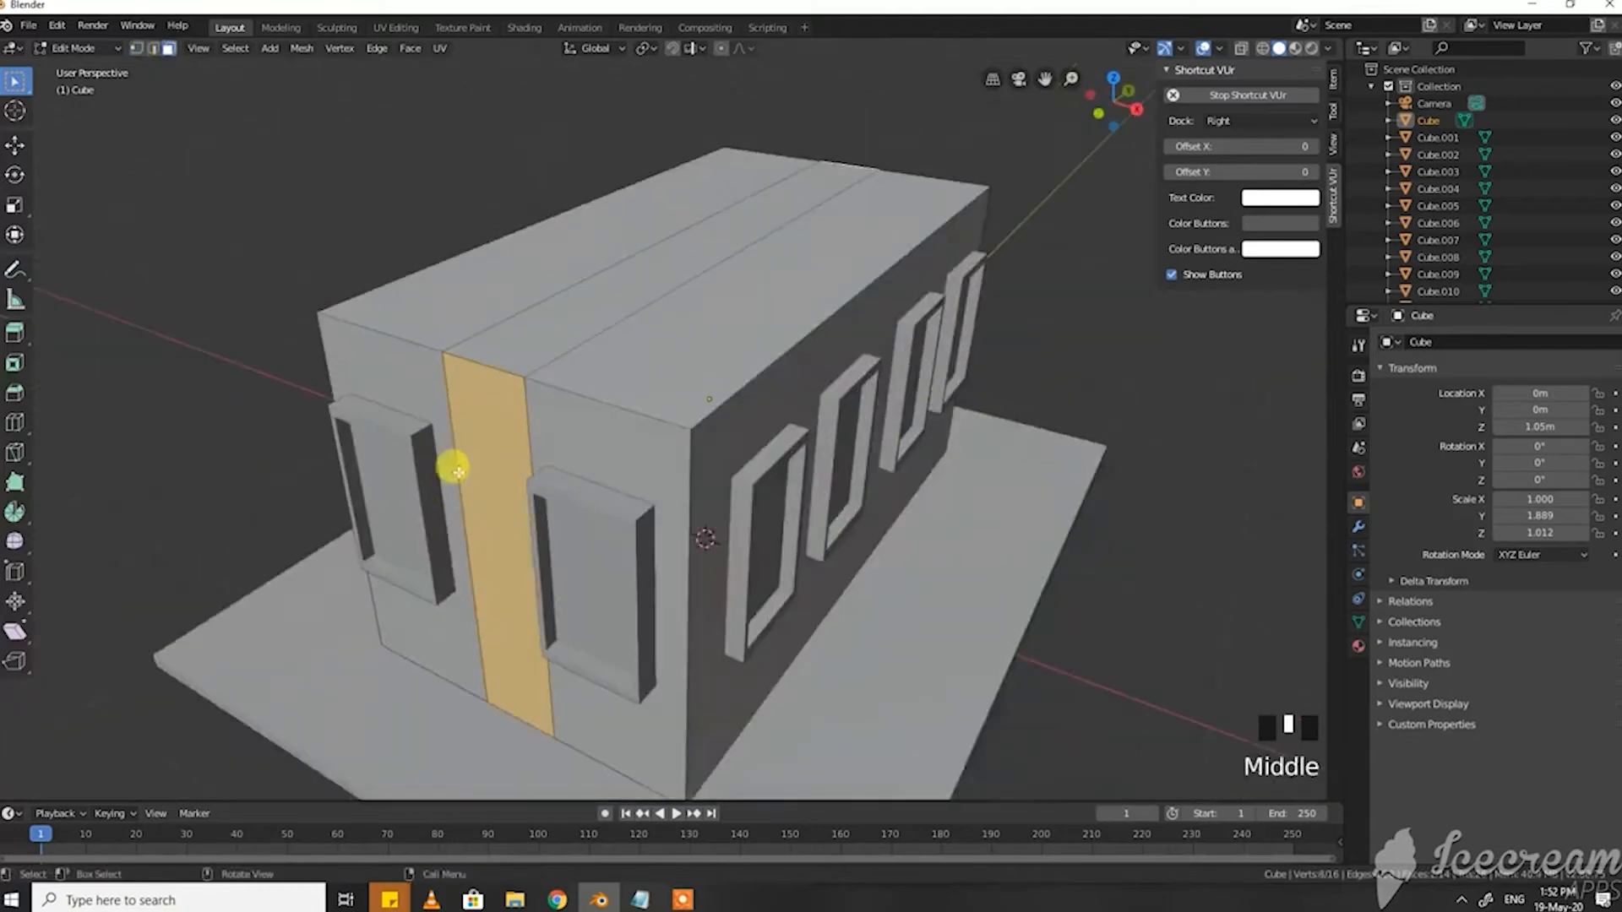
click(496, 455)
click(326, 234)
click(478, 396)
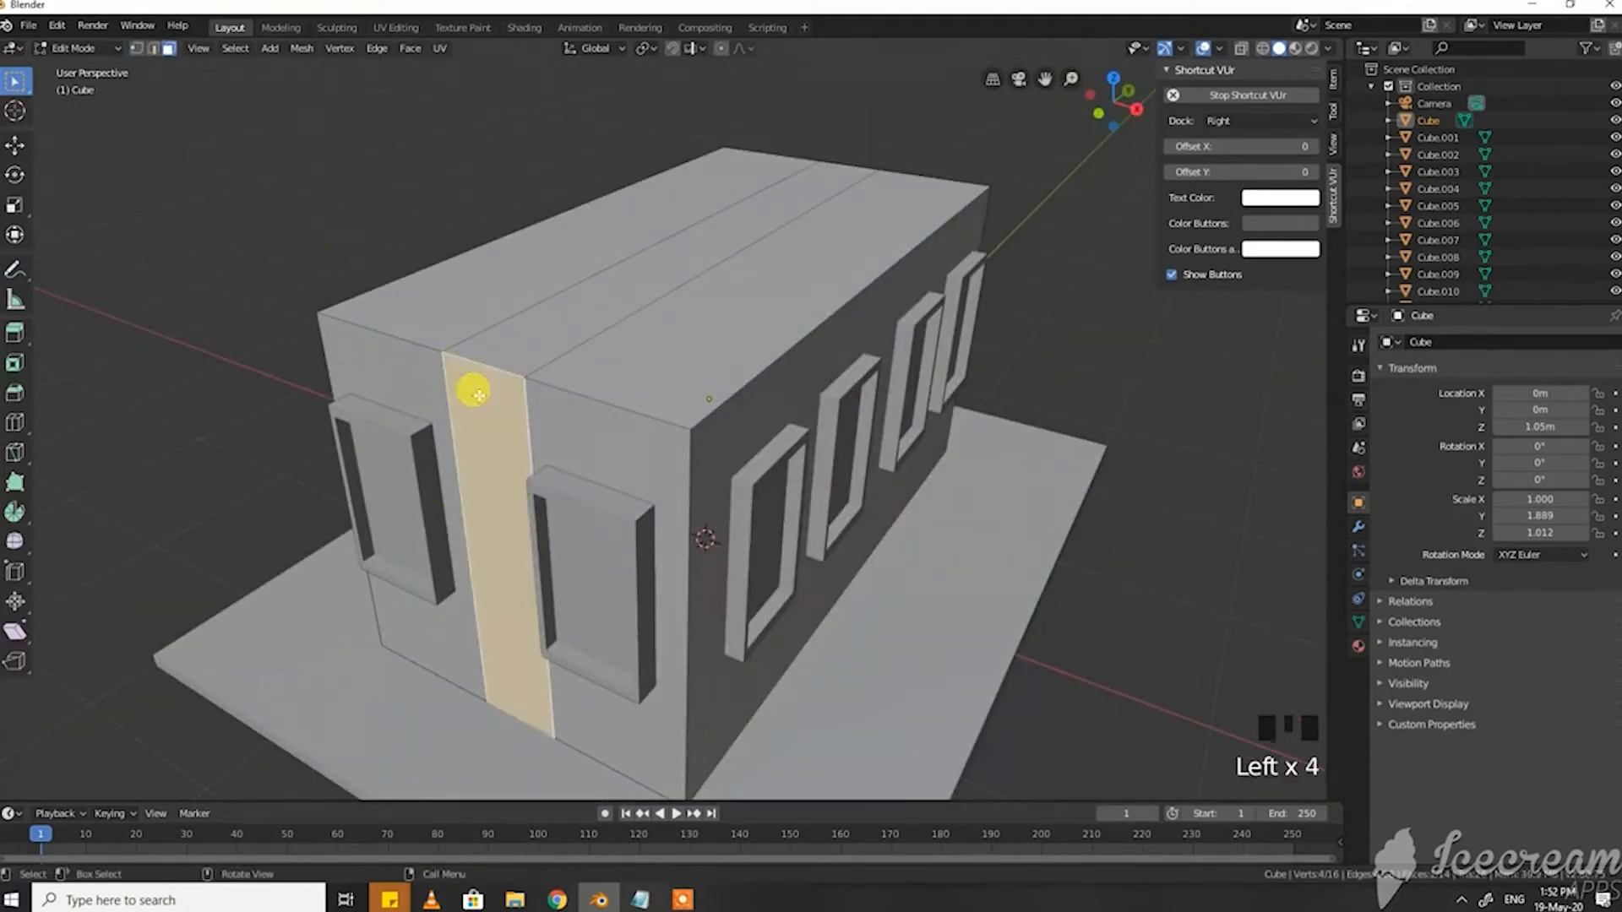
key(e)
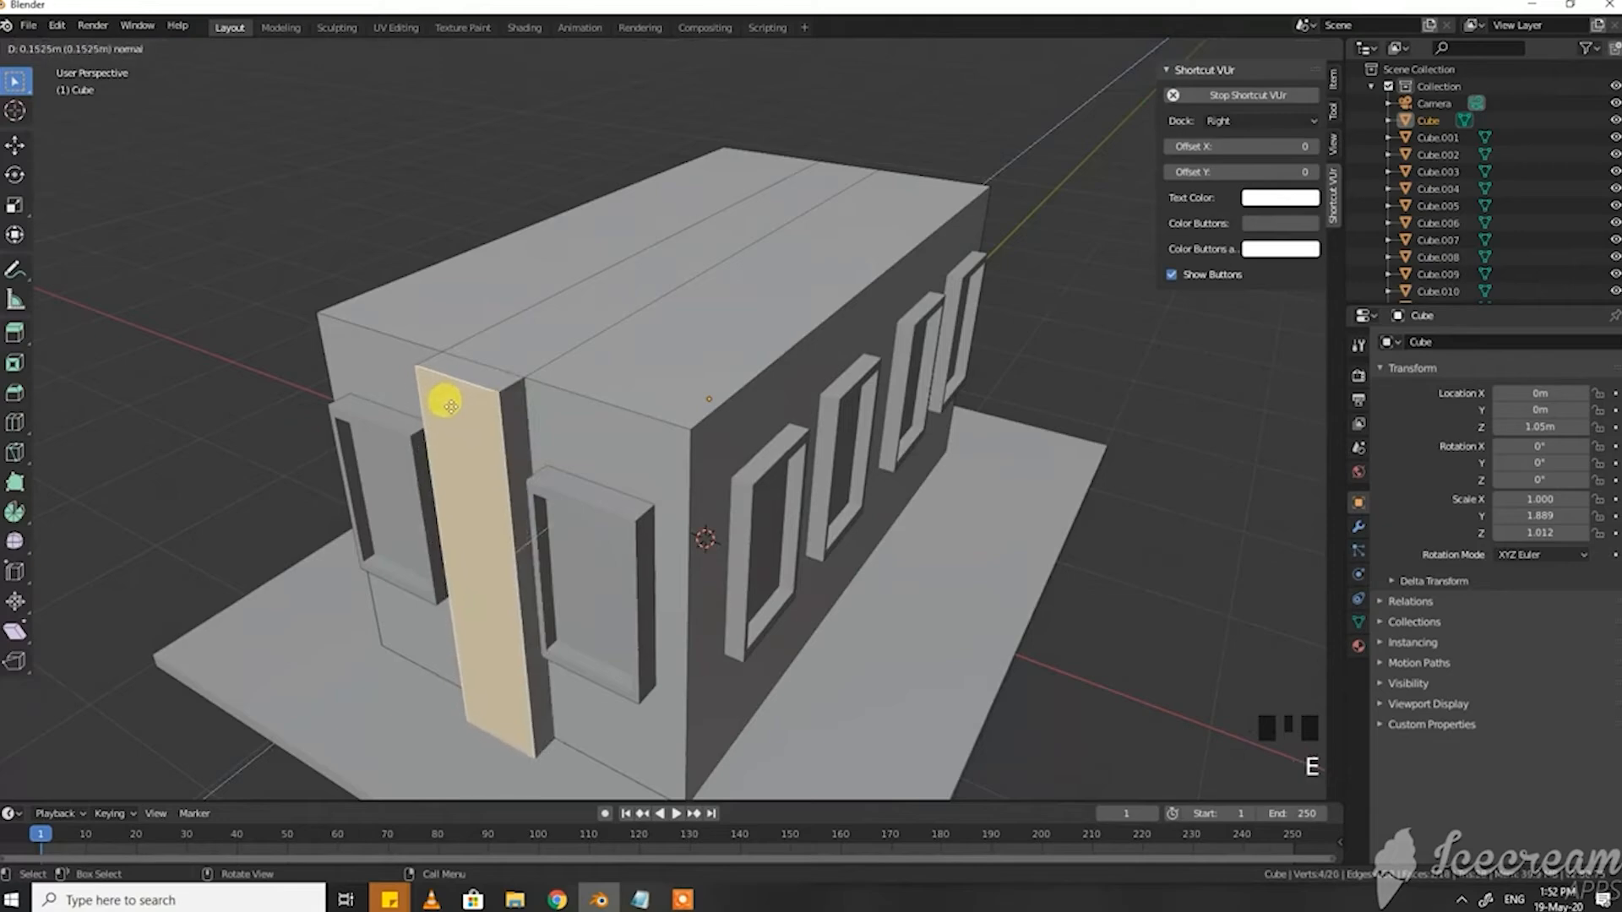
click(450, 406)
Step: Extrude the matching narrow face on the opposite end wall outward by 0.125 m
middle_drag(453, 402, 675, 456)
click(885, 455)
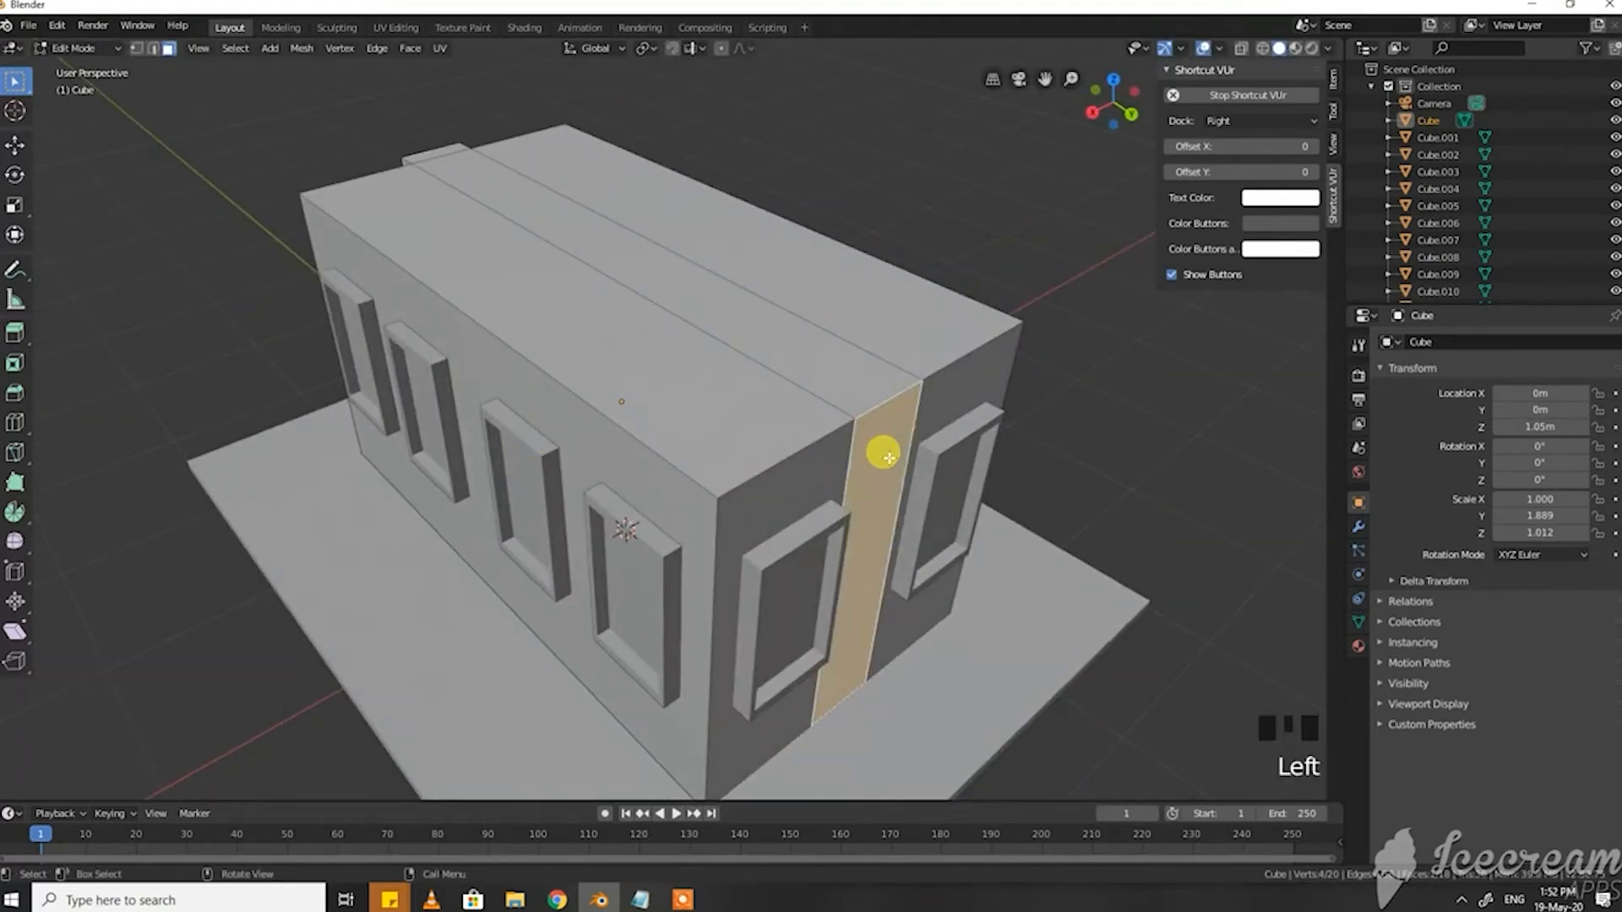
key(e)
click(905, 468)
middle_drag(905, 468, 879, 510)
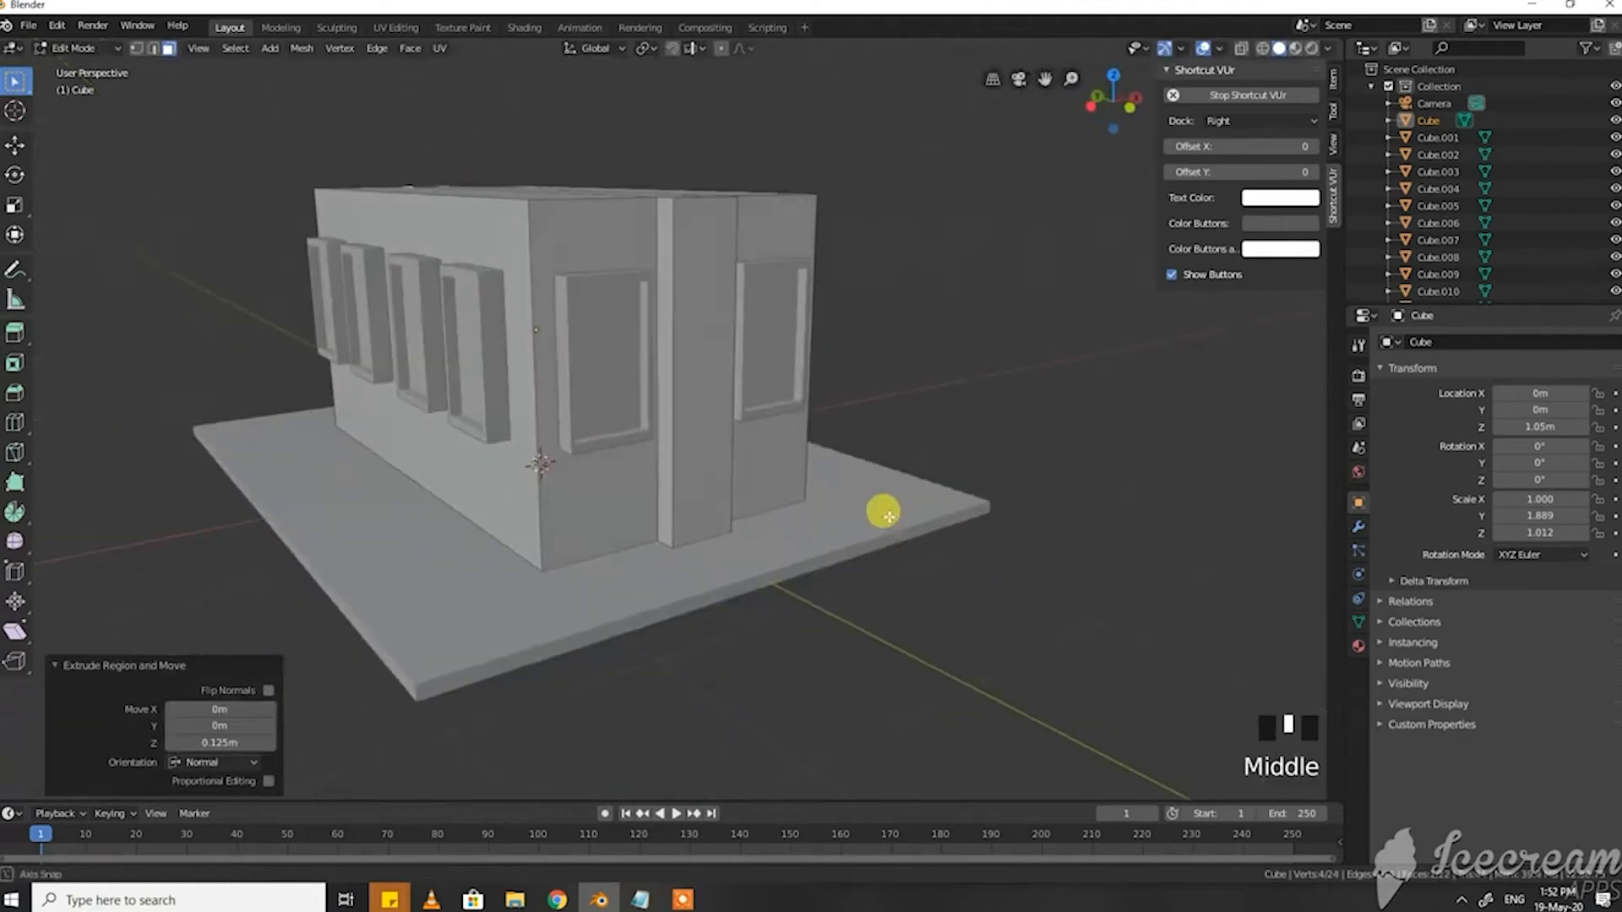
Step: Add a separate cube in object mode and move it clear of the building, to about 0.35 m X and -4.11 m Y
middle_drag(941, 620, 898, 591)
key(shift+a)
click(949, 449)
key(Tab)
key(shift+a)
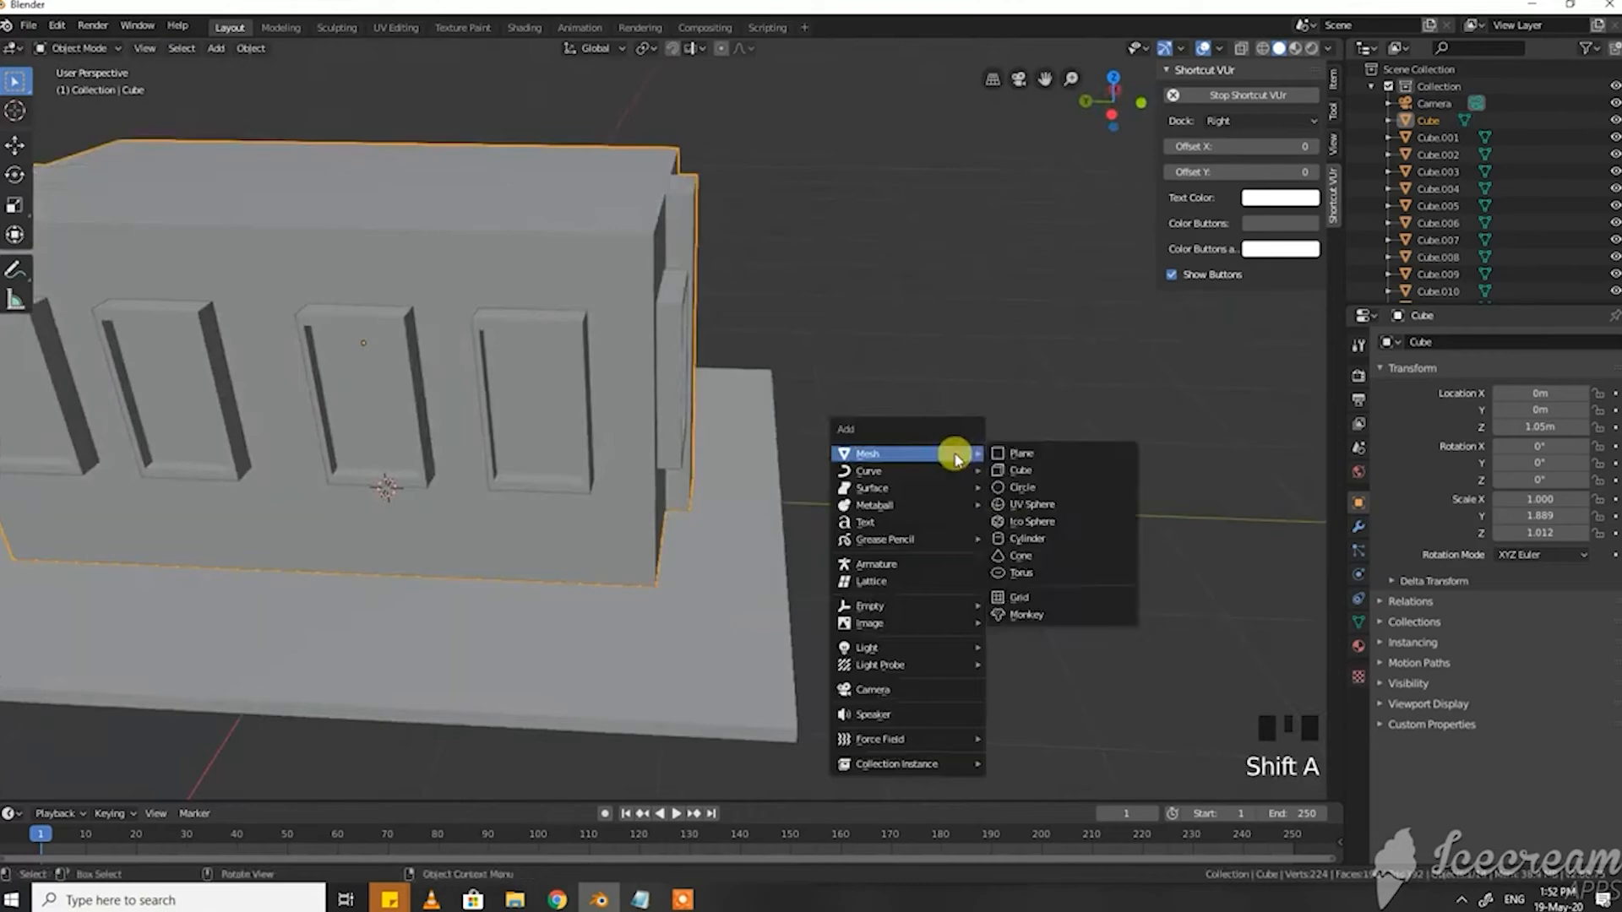
click(1050, 476)
key(g)
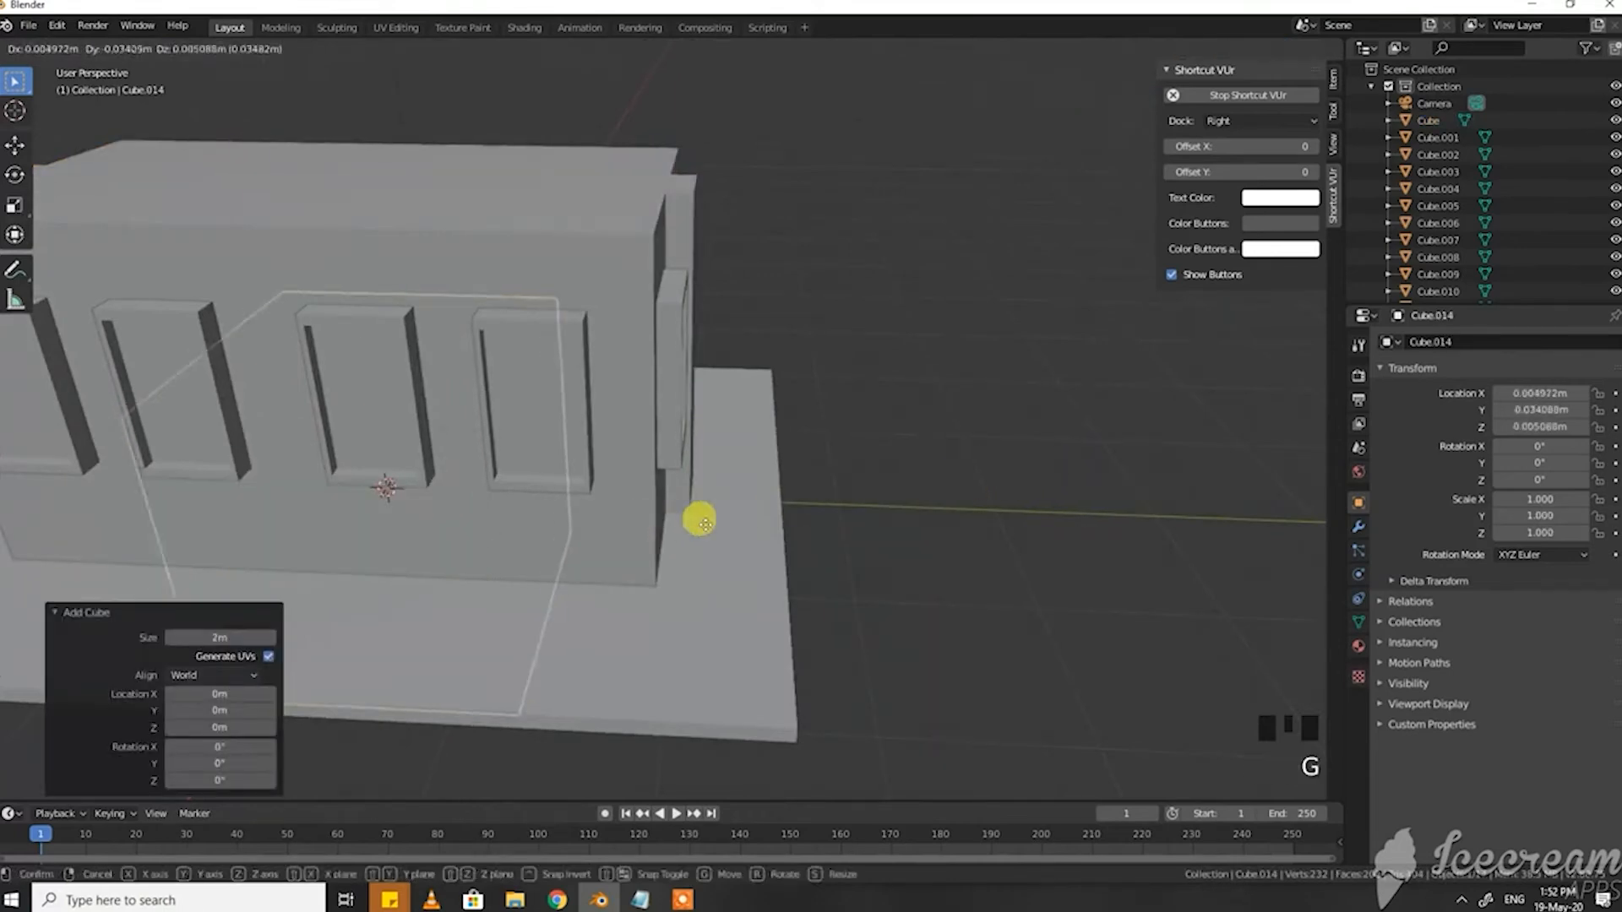
click(1265, 502)
Step: Scale the new cube to about 0.69 along Y and 0.14 along X to make a thin upright panel
middle_drag(1264, 502, 942, 541)
scroll(977, 504, down, 2)
key(s)
click(1018, 521)
key(ctrl+z)
key(s)
key(y)
click(947, 537)
middle_drag(947, 536, 997, 534)
key(s)
key(x)
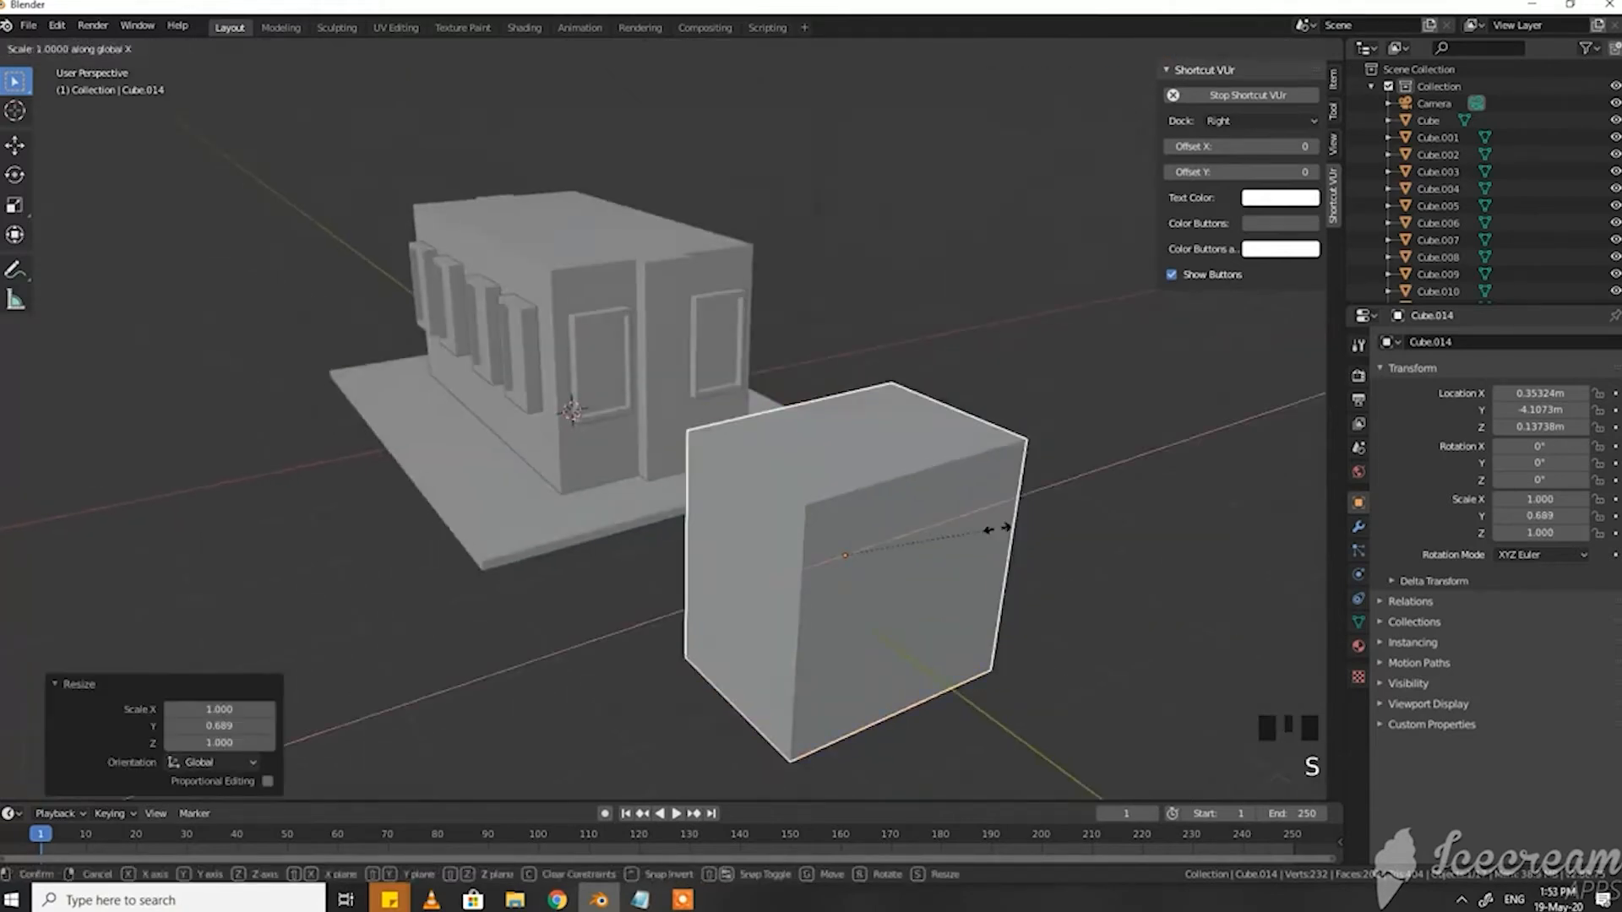
click(866, 564)
Step: Bevel the panel's two short top edges about 0.7 m wide with 5 segments to form a rounded arch
middle_drag(866, 564, 884, 522)
key(Tab)
scroll(937, 533, up, 1)
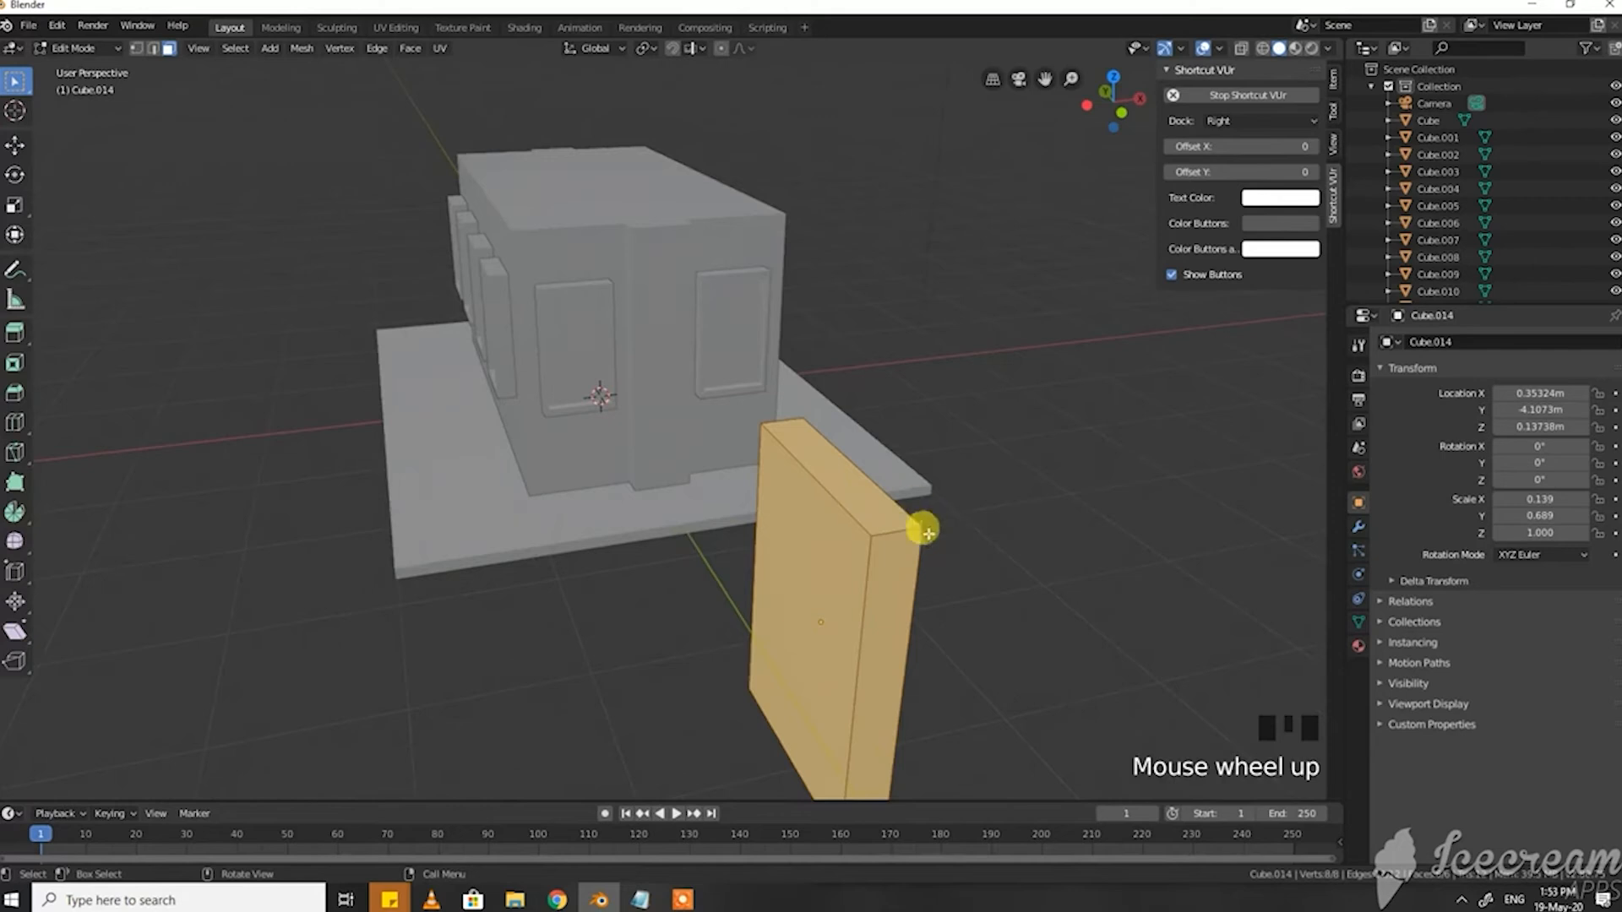
click(153, 49)
click(1056, 522)
click(894, 524)
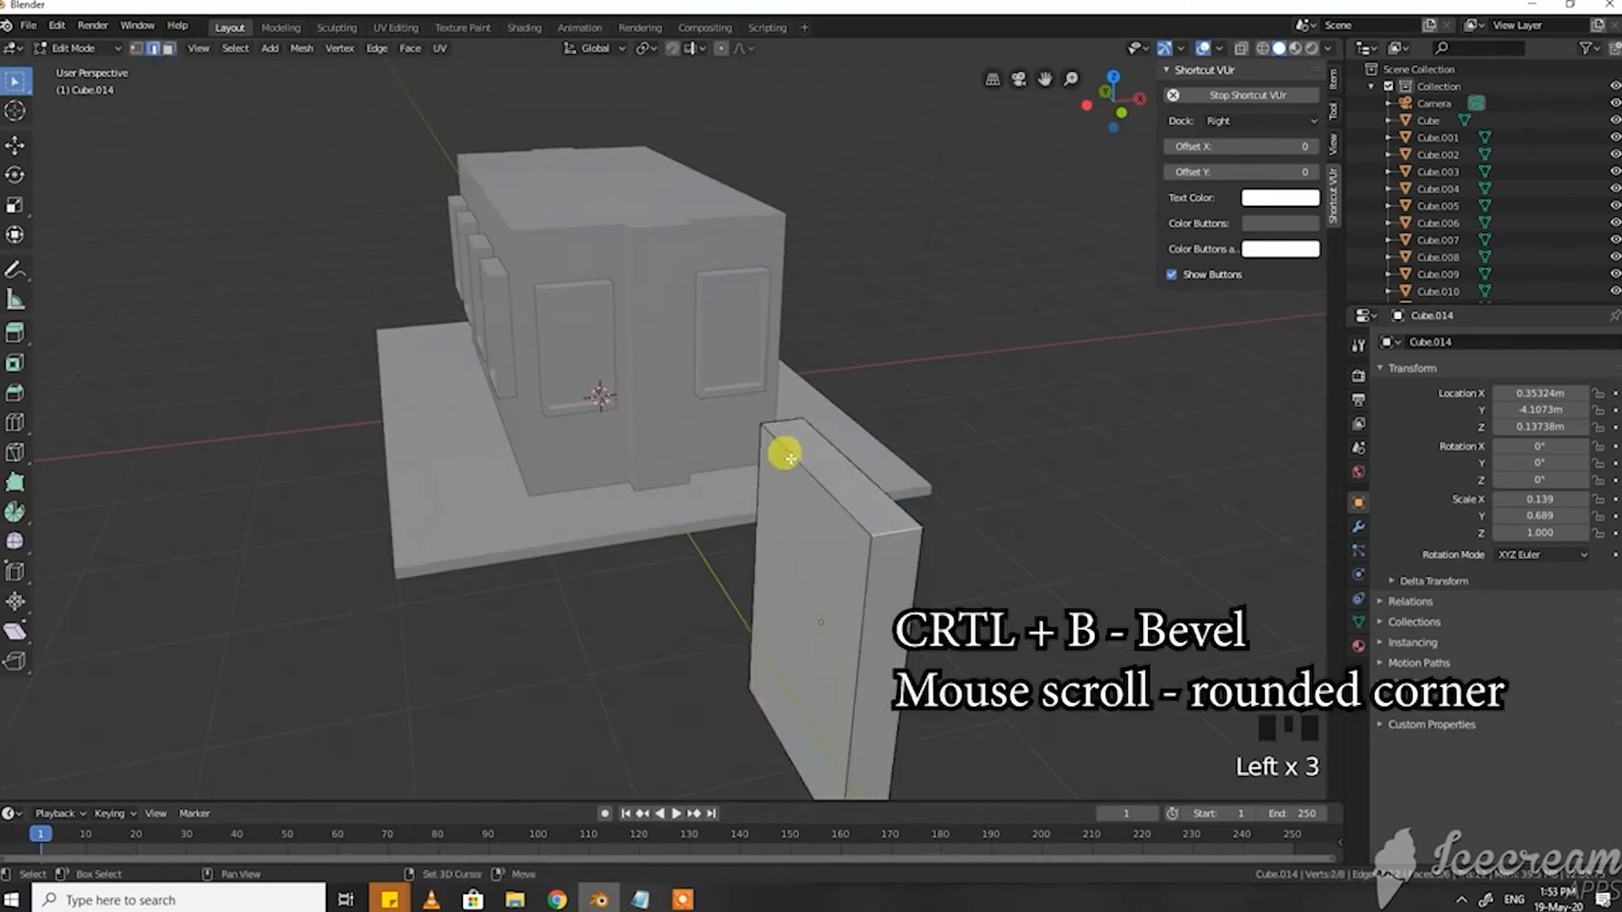
scroll(919, 482, up, 1)
shift+middle_drag(925, 497, 890, 462)
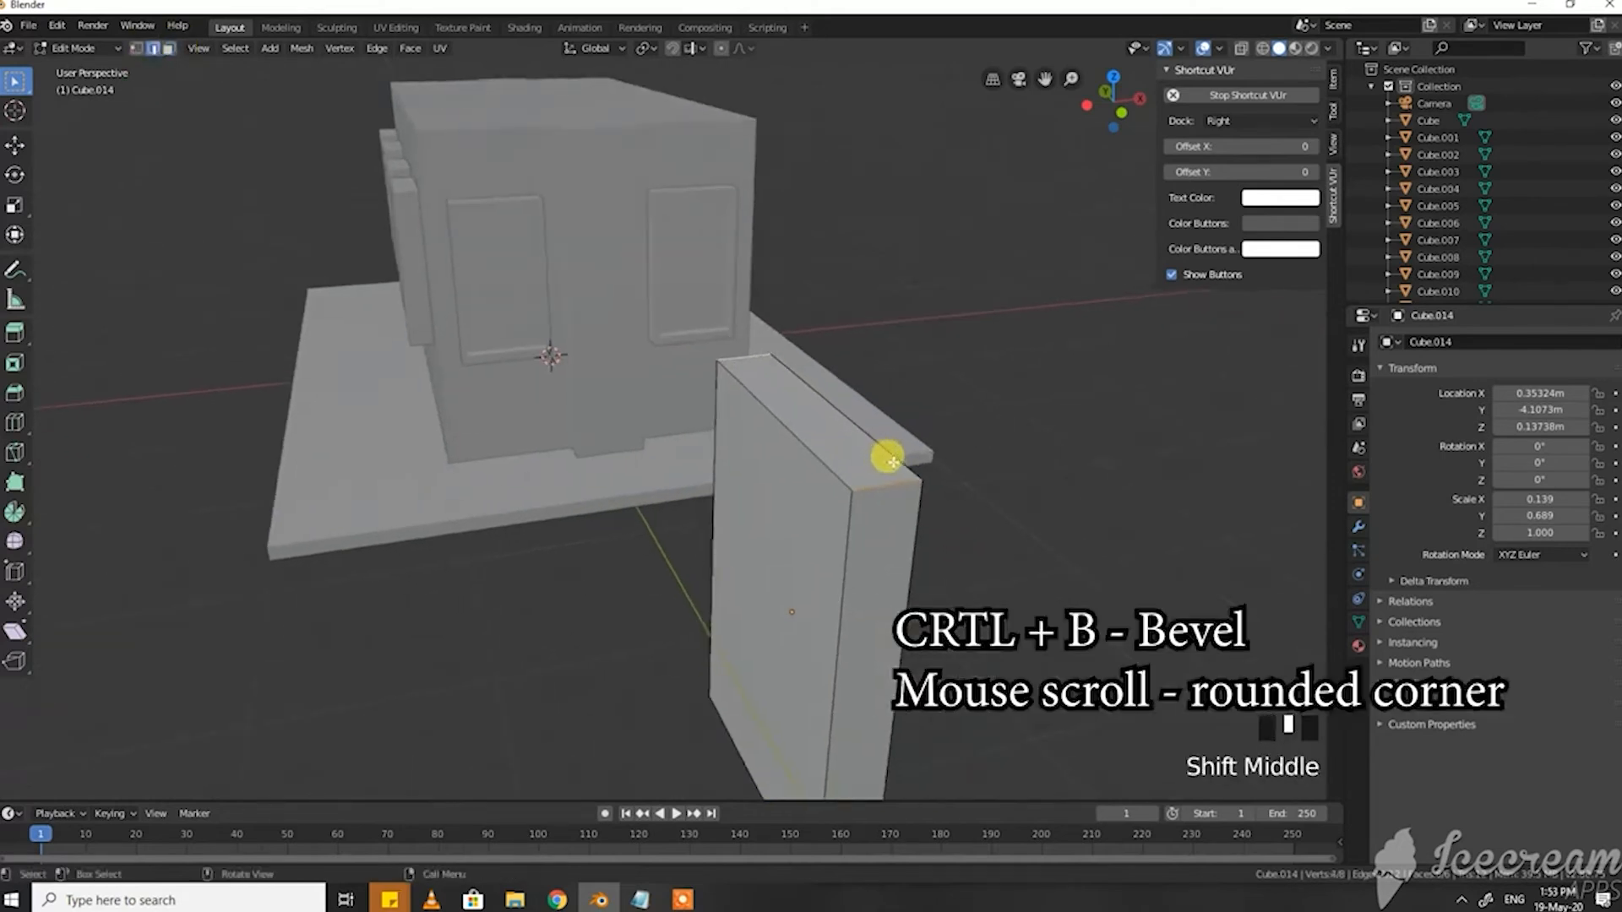
key(ctrl+b)
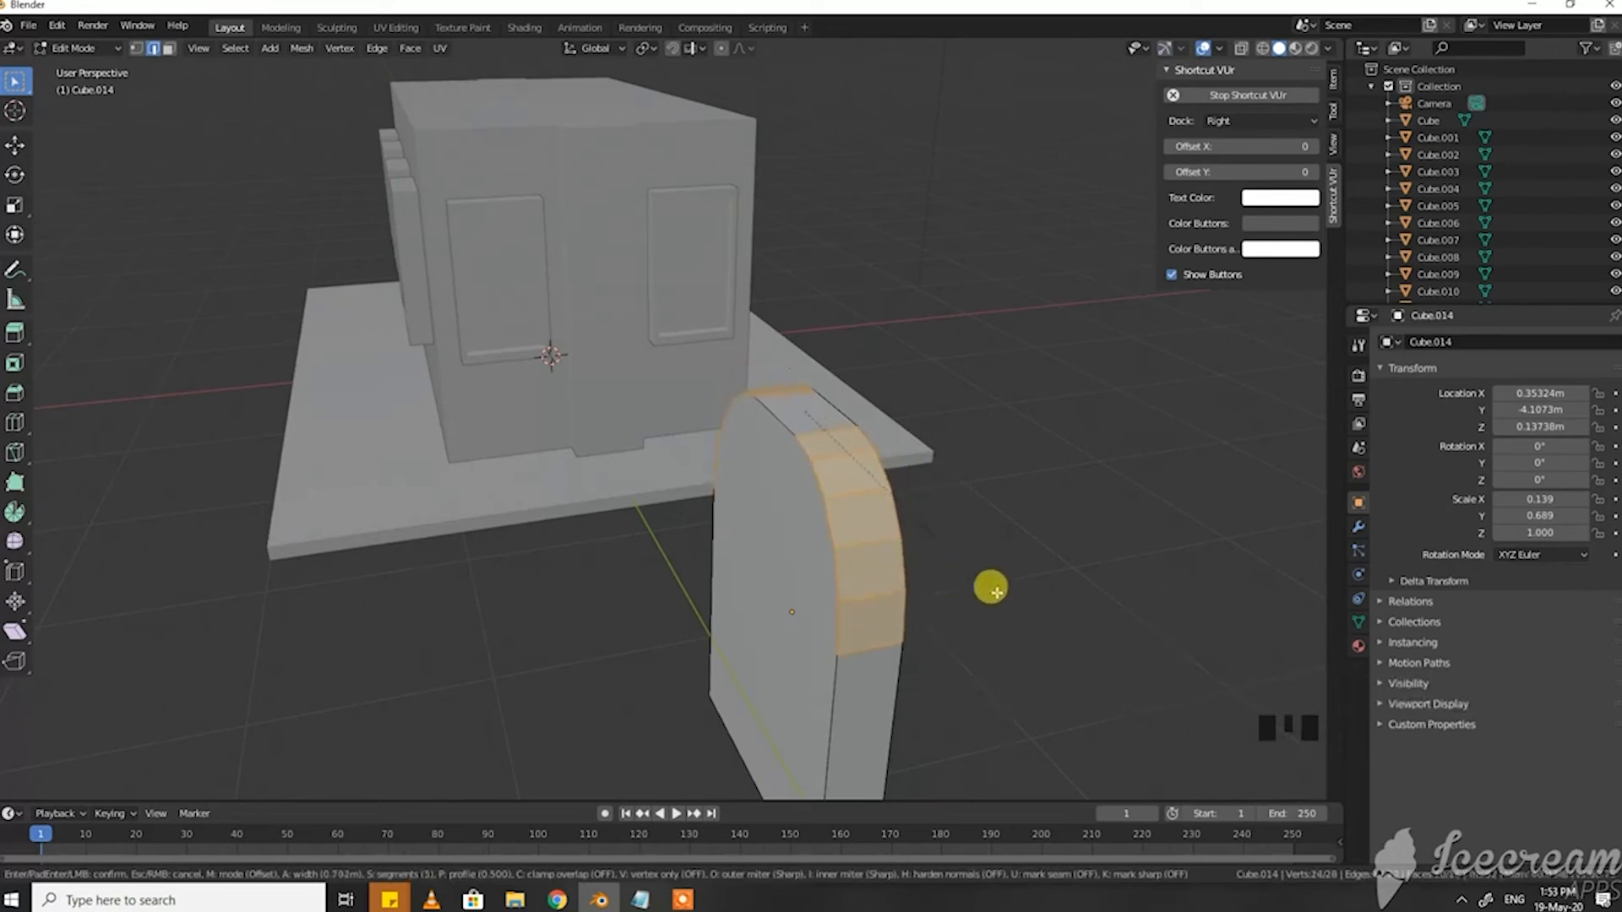
click(989, 602)
Step: Inset the arched panel's large side face by about 0.1 m and extrude it inward to leave a raised frame
middle_drag(988, 602, 848, 496)
click(1079, 530)
click(883, 484)
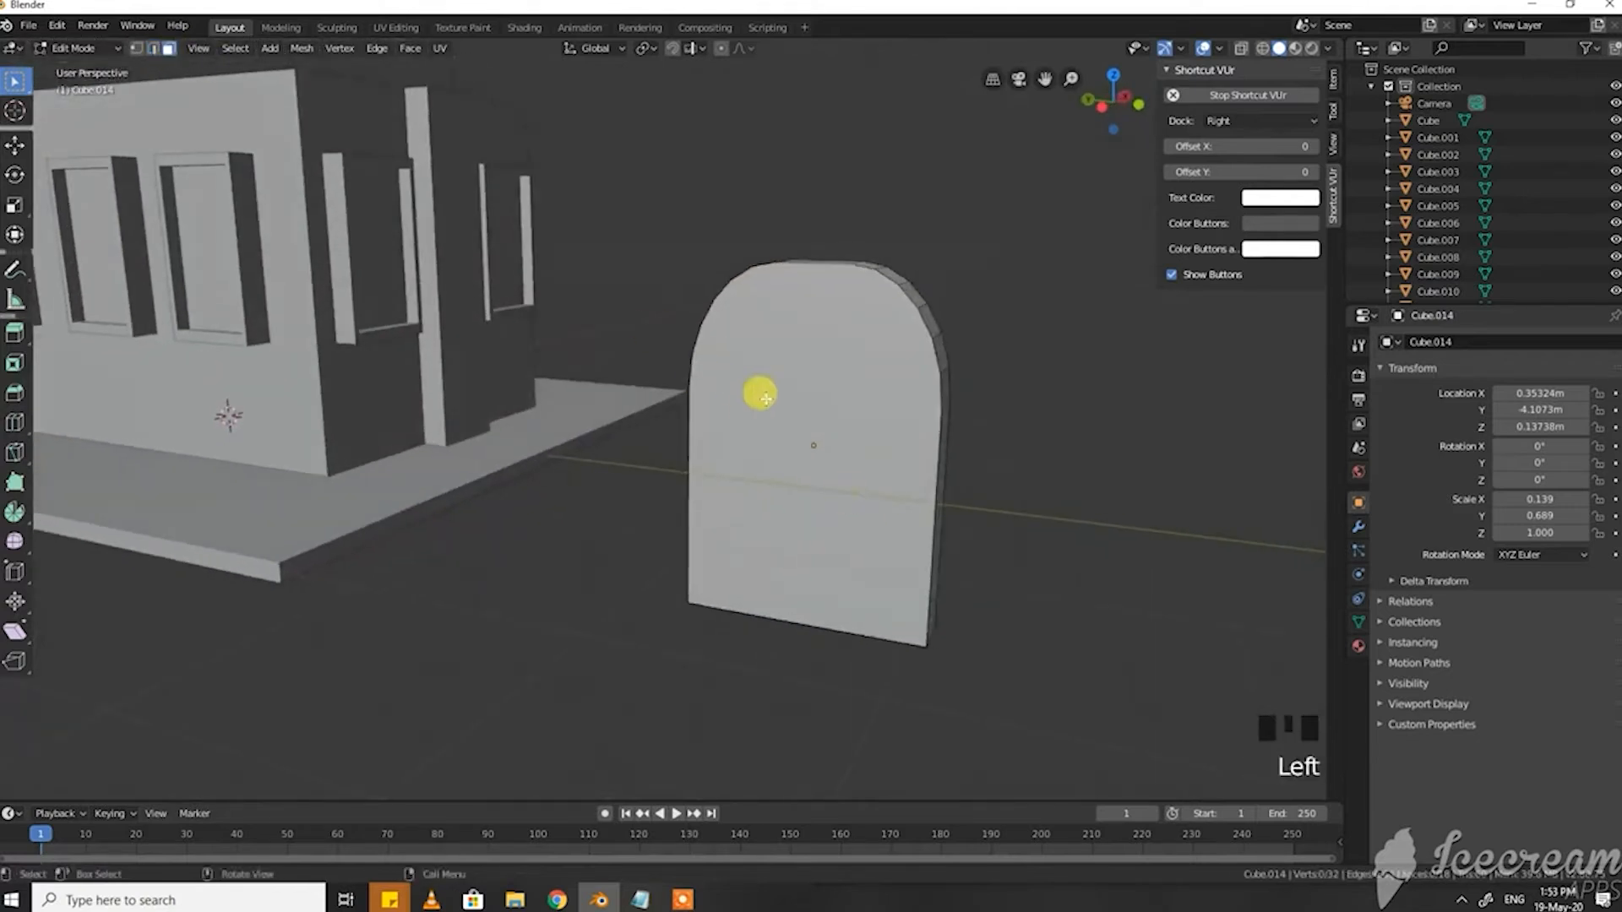
click(798, 402)
key(i)
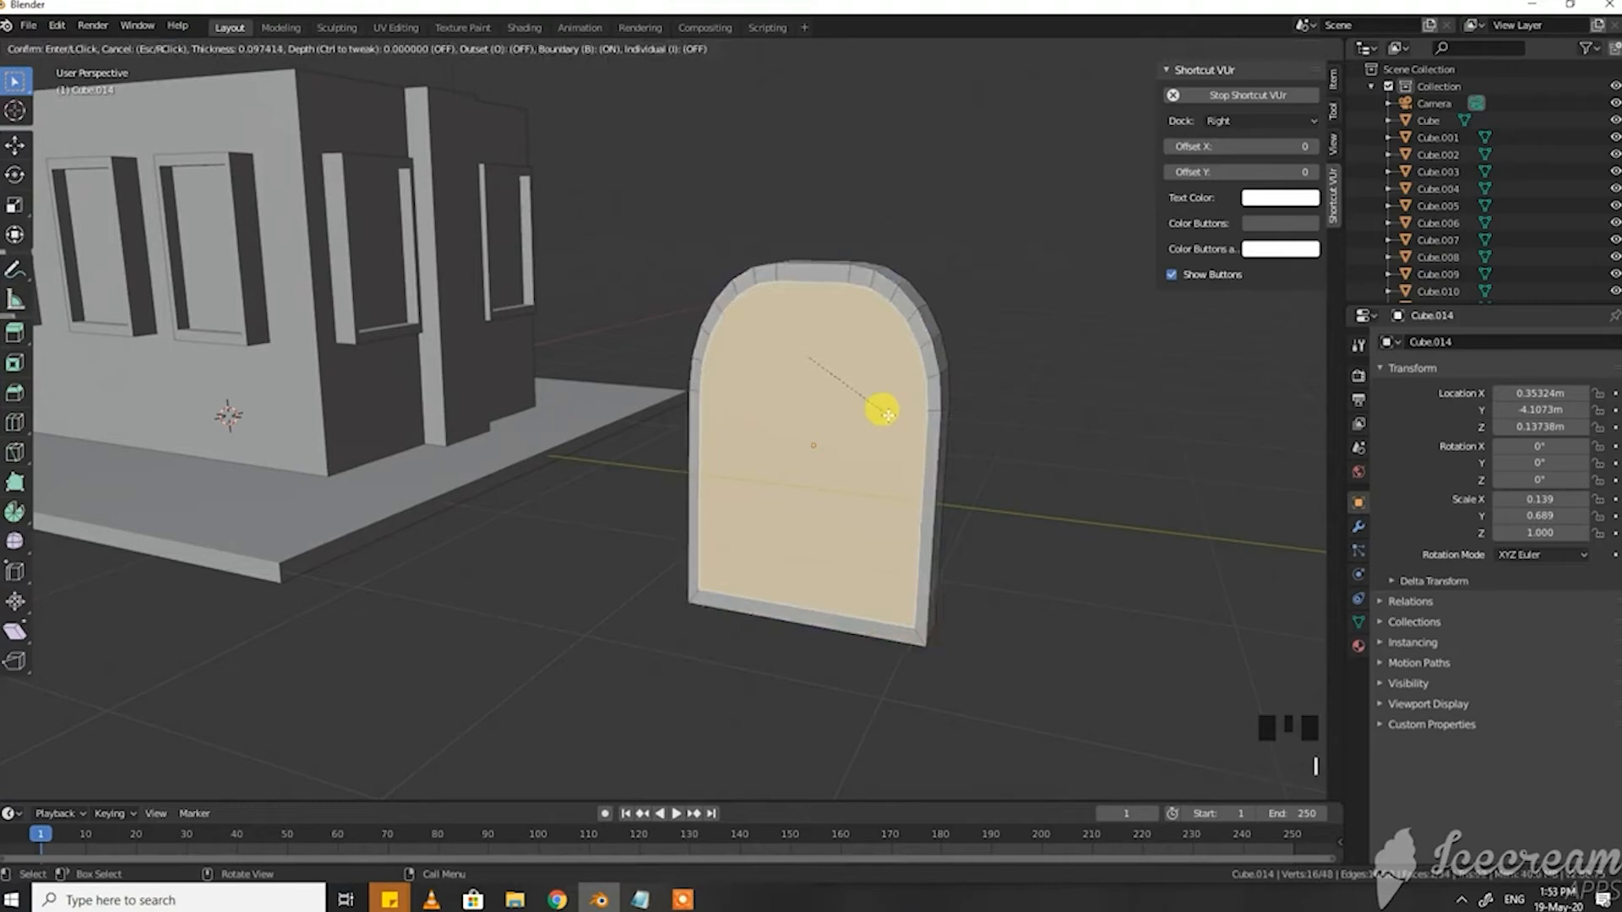
click(894, 414)
key(e)
click(898, 409)
Step: Leave mesh editing and raise the arched panel about 0.83 m along Z so it stands at ground level
middle_drag(898, 409, 562, 497)
key(Tab)
scroll(645, 517, down, 2)
key(g)
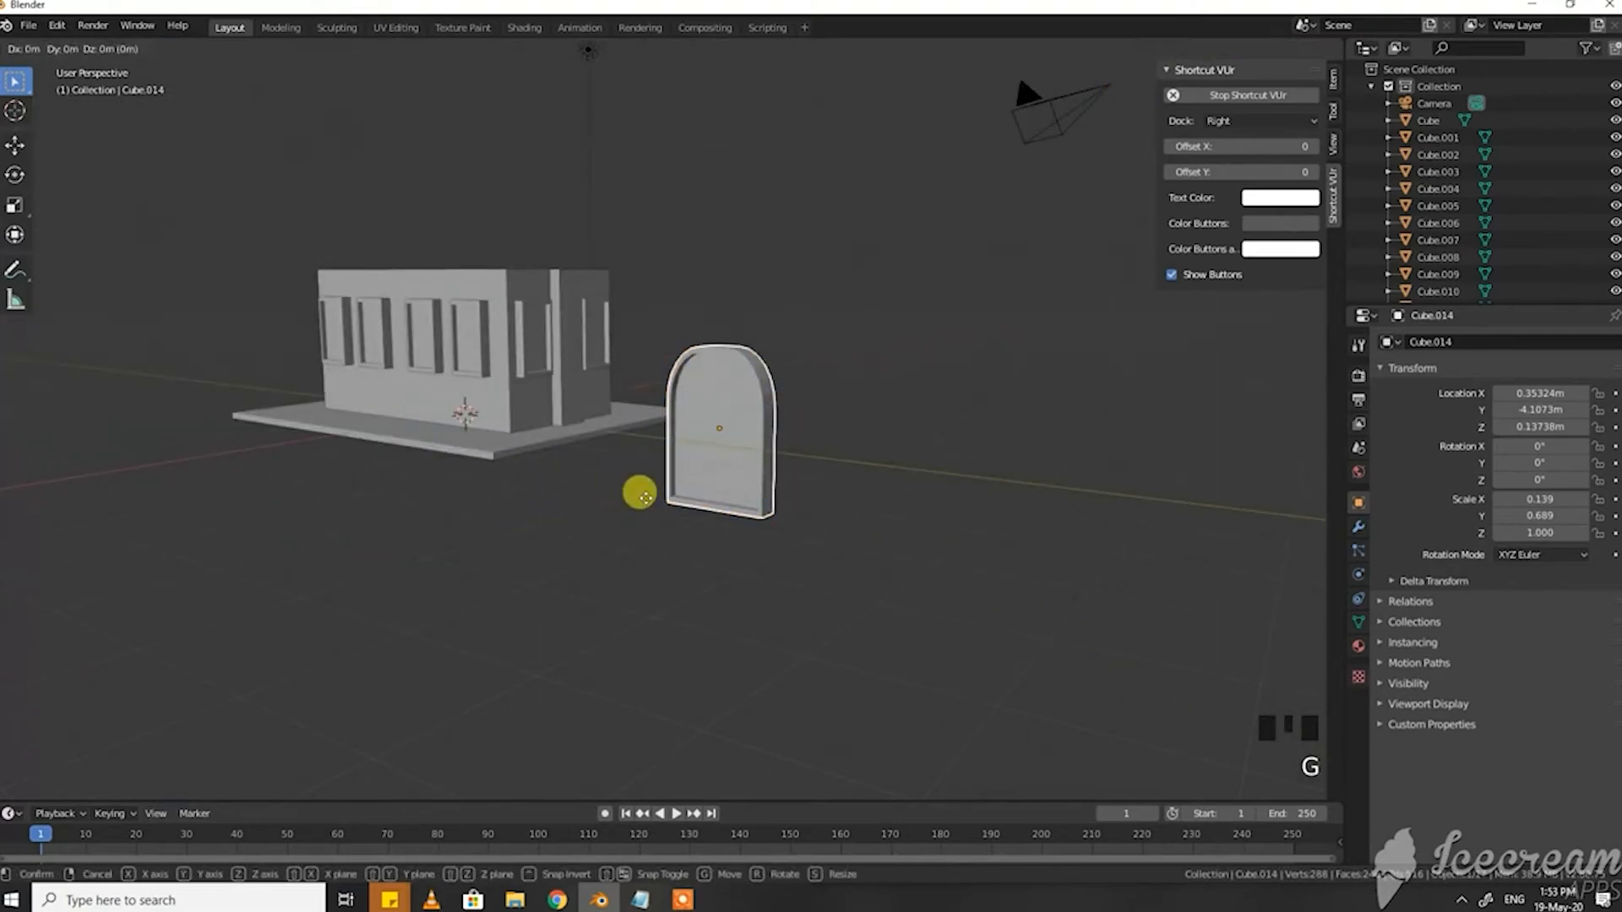
key(z)
click(656, 434)
Step: Widen the arched panel along the Y axis to a scale of about 0.9
middle_drag(656, 434, 801, 451)
key(s)
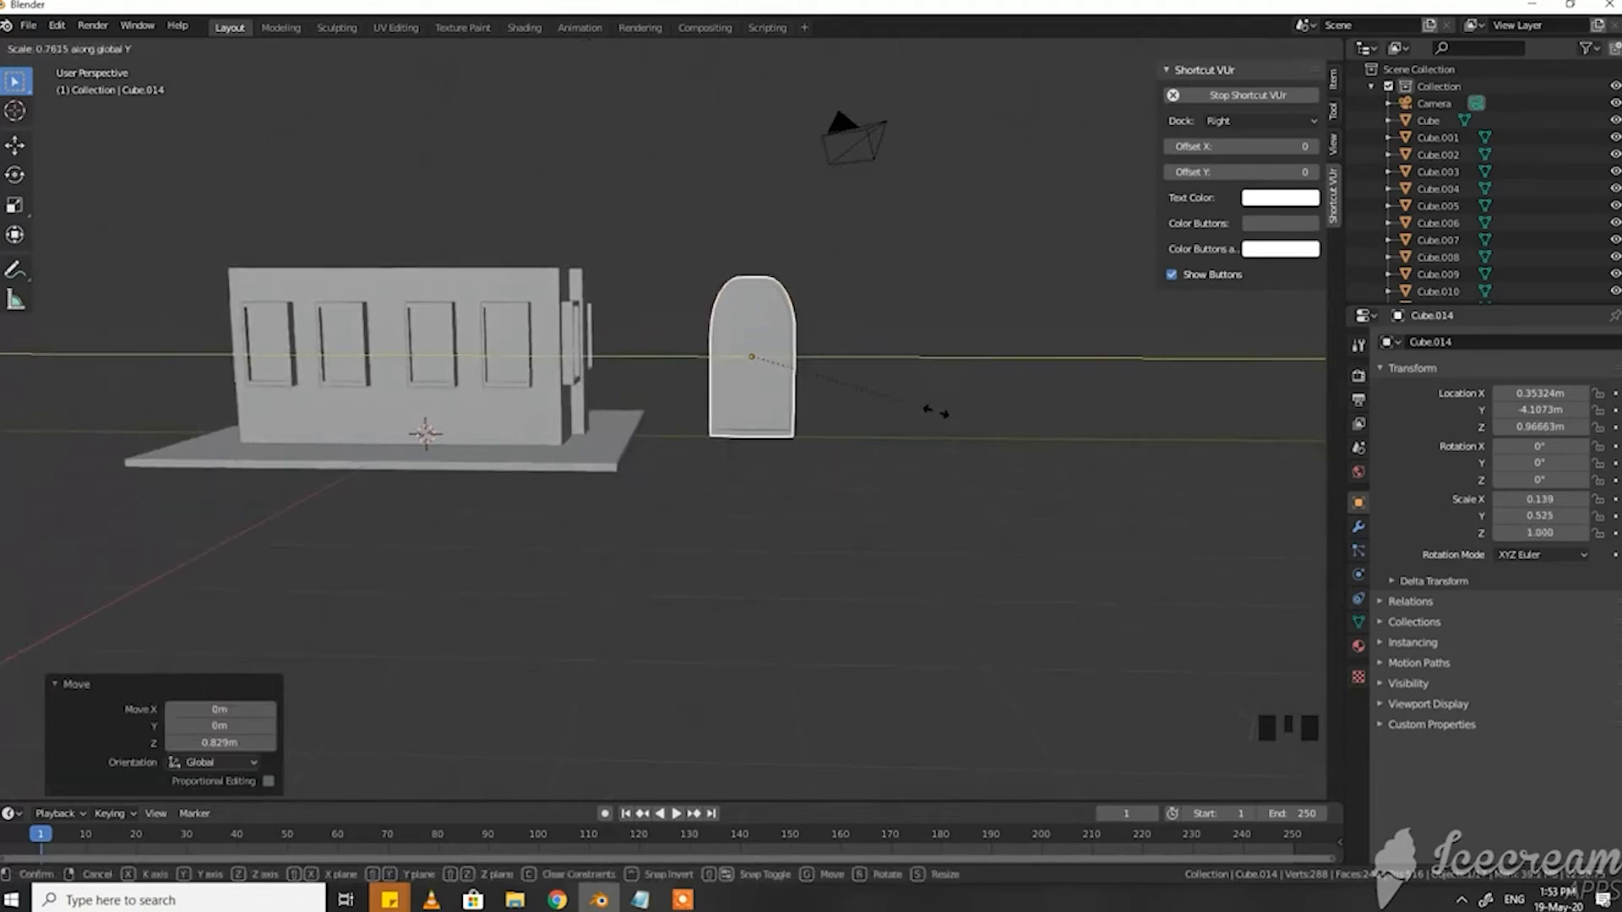
click(1072, 413)
middle_drag(1073, 412, 634, 471)
middle_drag(435, 427, 416, 417)
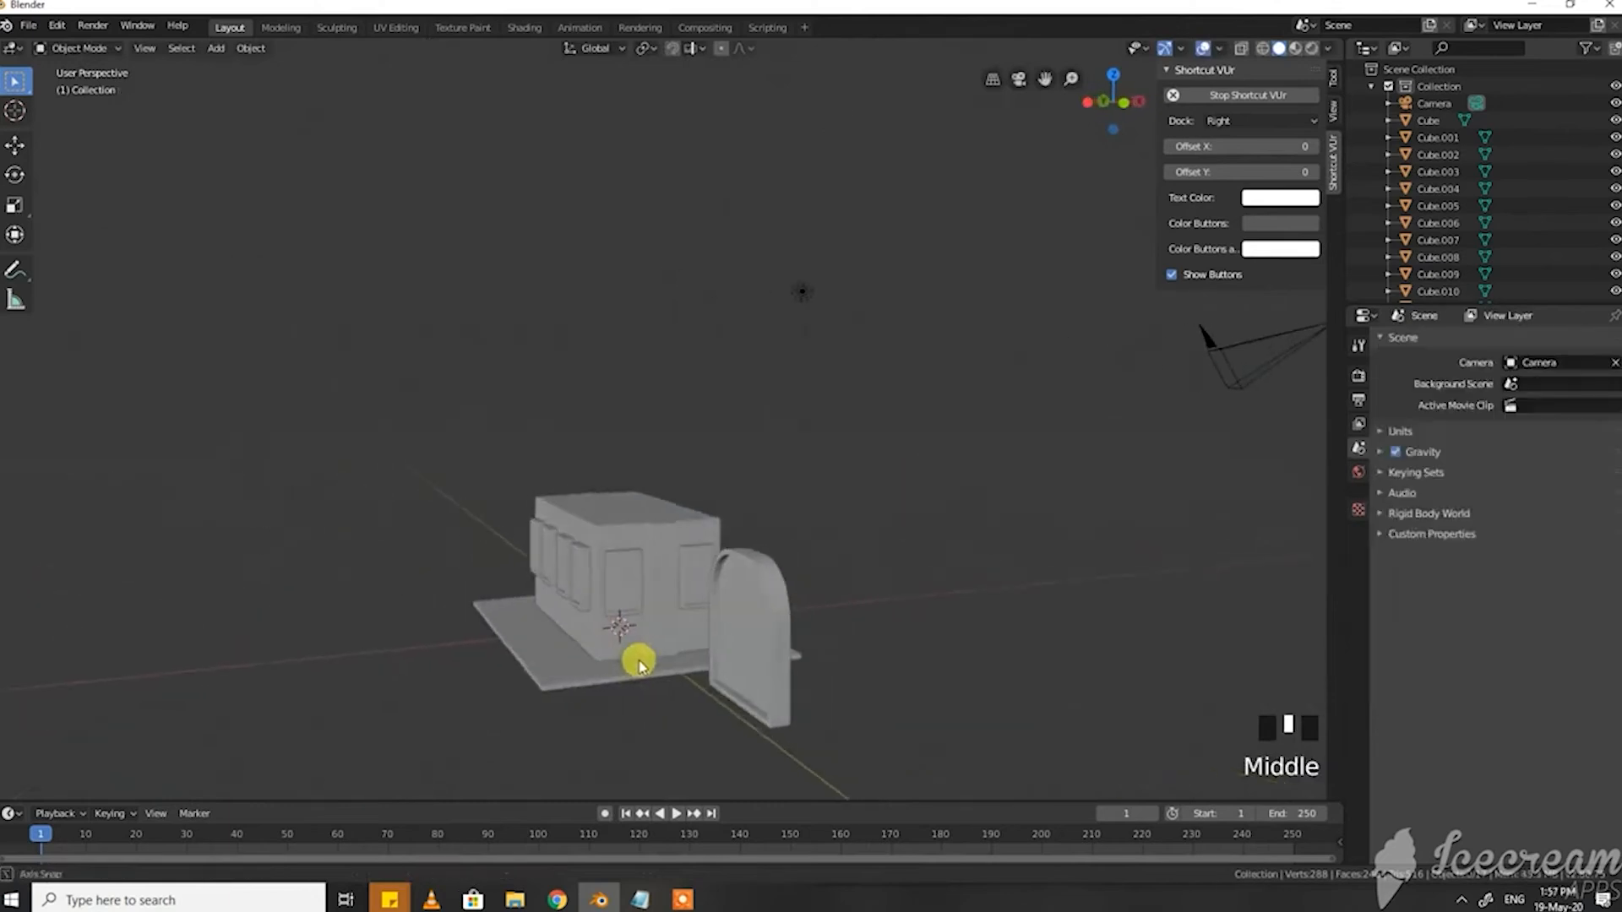
Step: Duplicate the ground slab and move the copy 2.07 m up along Z onto the top of the walls
click(635, 661)
scroll(640, 673, up, 2)
scroll(640, 674, down, 1)
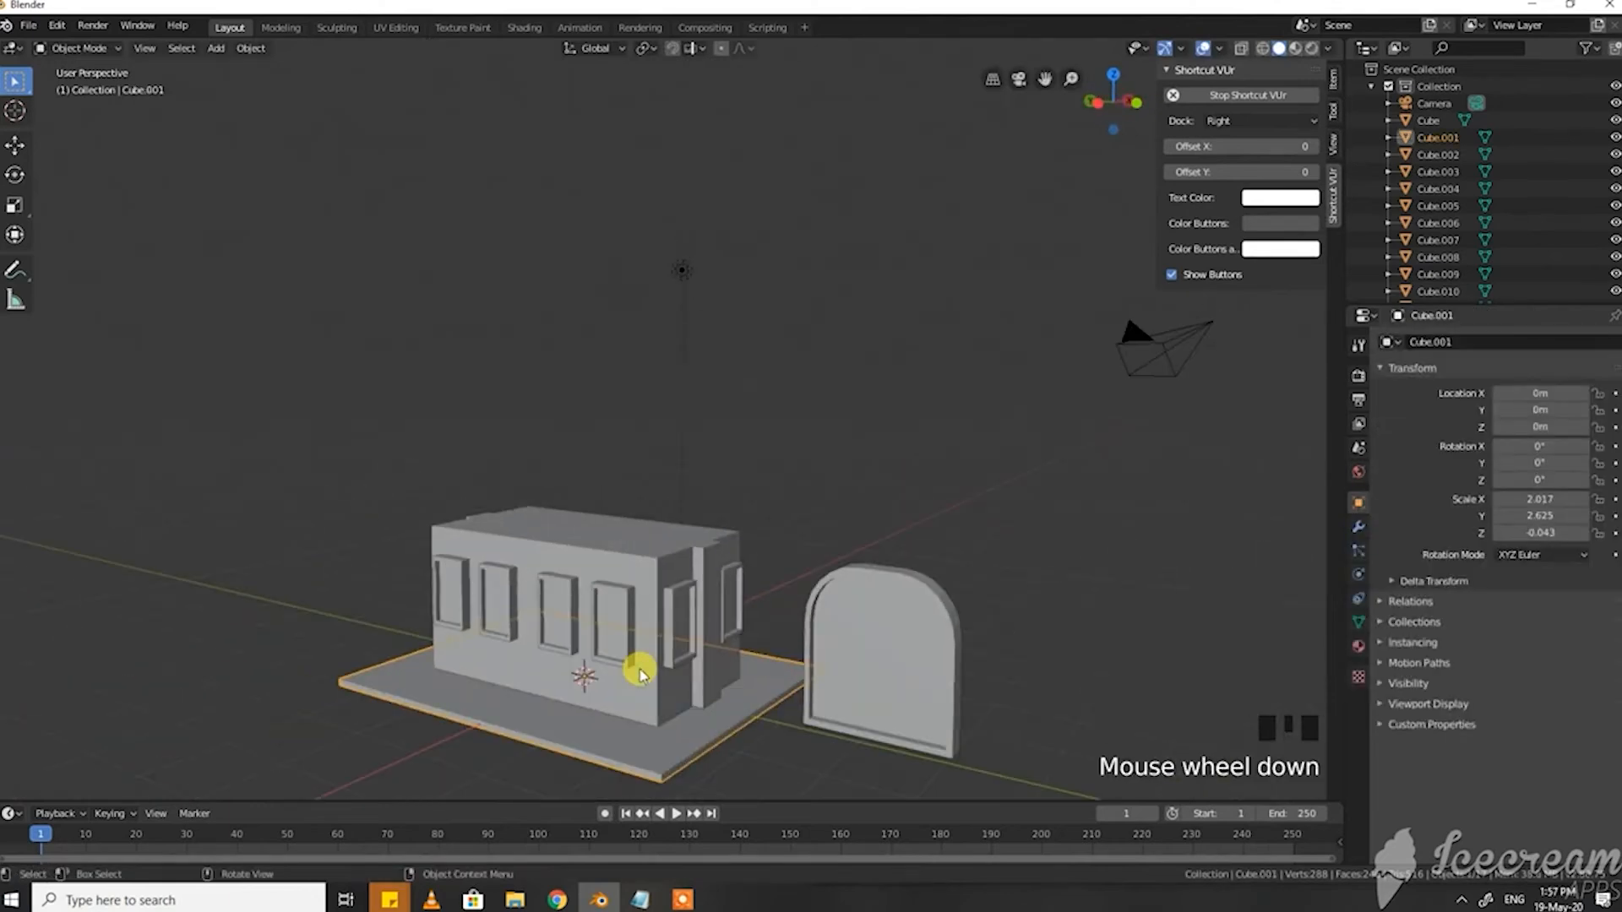
key(shift+d)
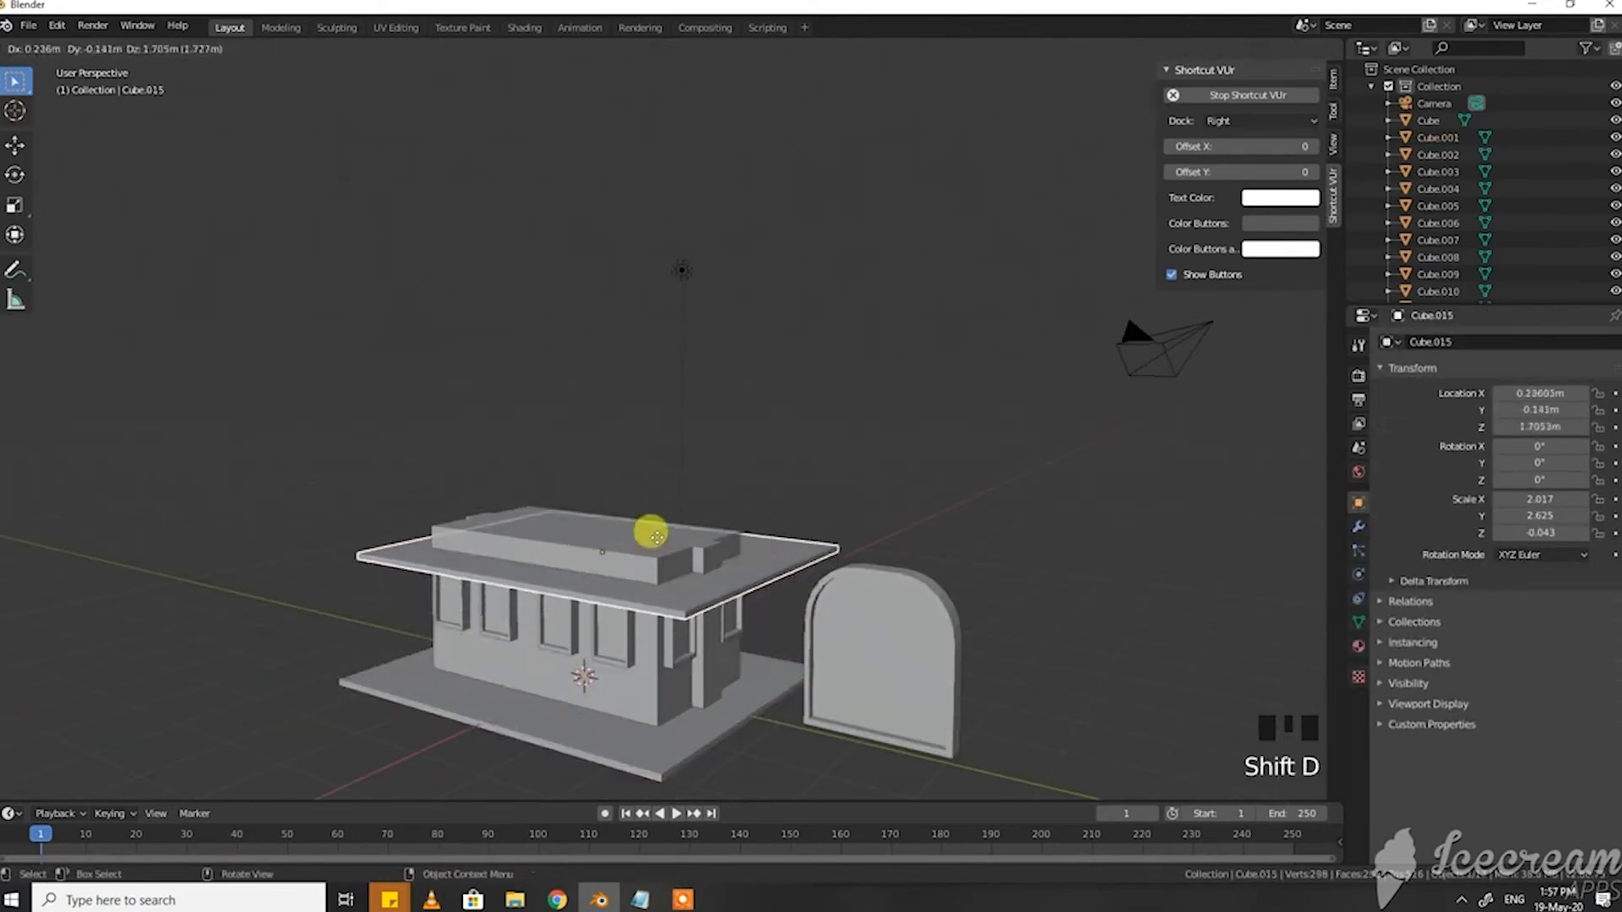
key(z)
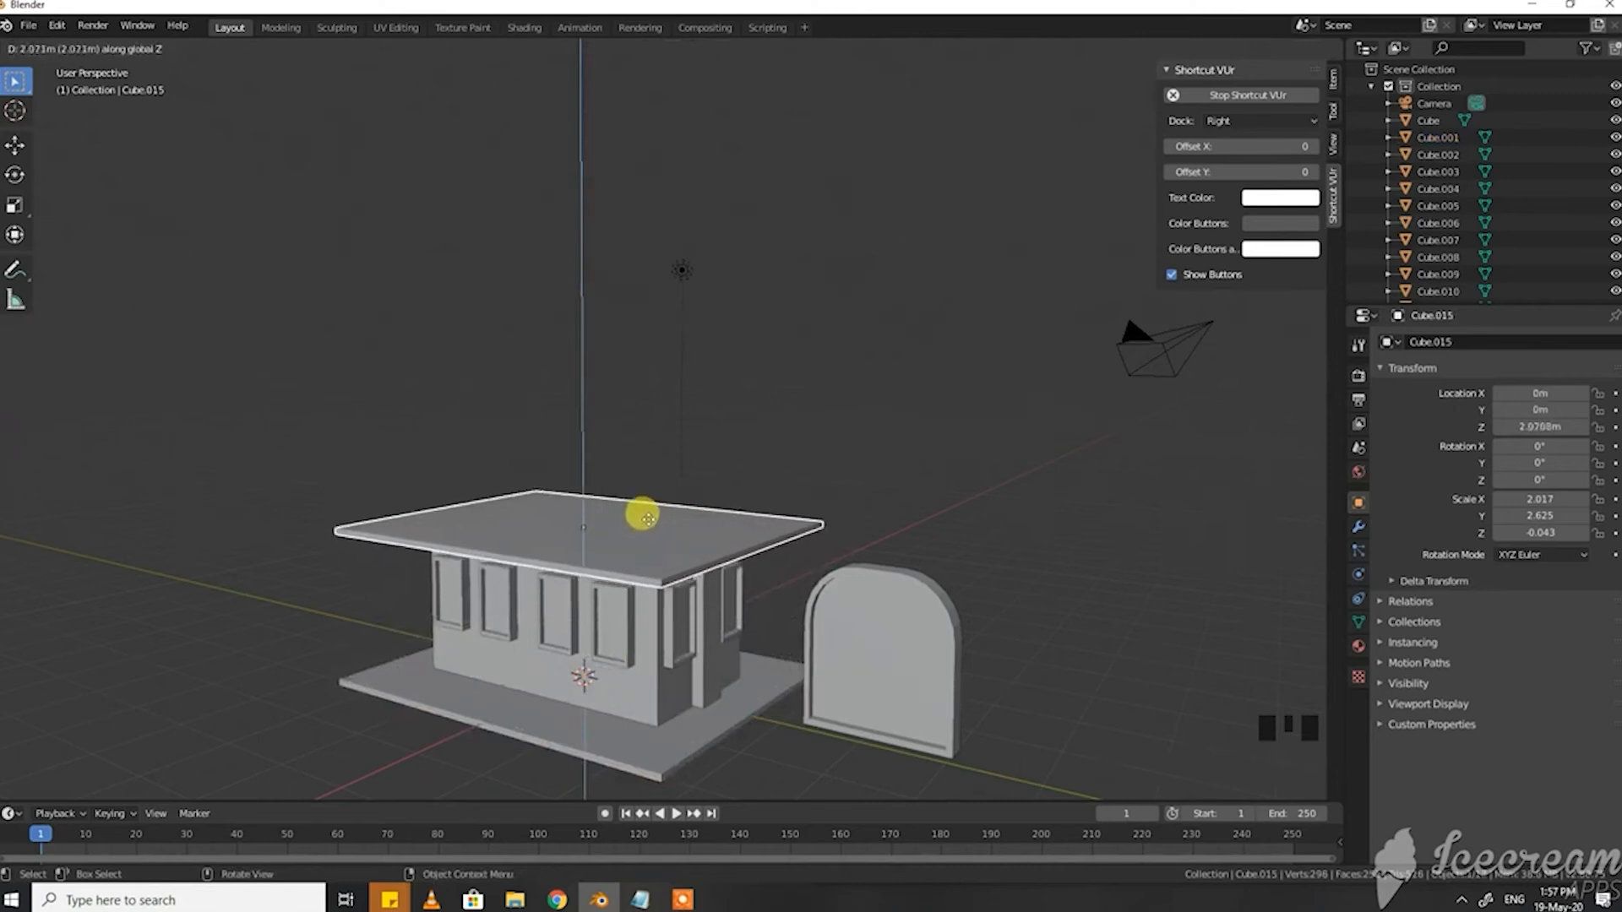
click(644, 514)
Step: Thicken the roof slab by scaling it 2.89 times along Z
middle_drag(645, 513, 686, 514)
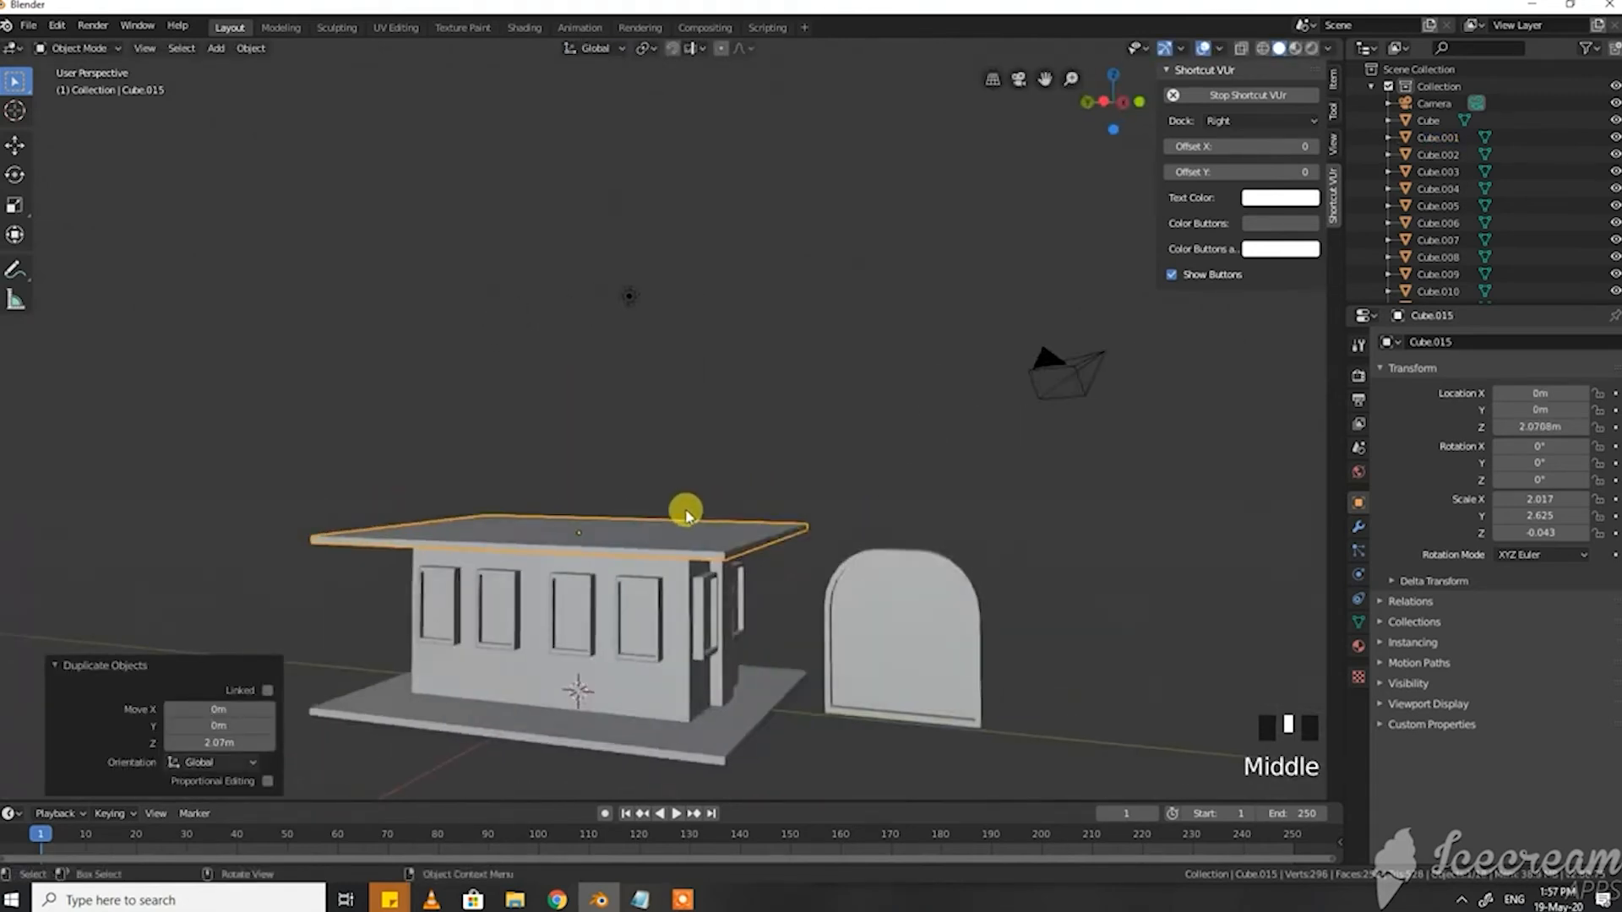
key(s)
click(695, 464)
Step: Shrink the roof slab to a scale of about 1.2 along X and 2.14 along Y so it only slightly overhangs the walls
middle_drag(696, 464, 764, 536)
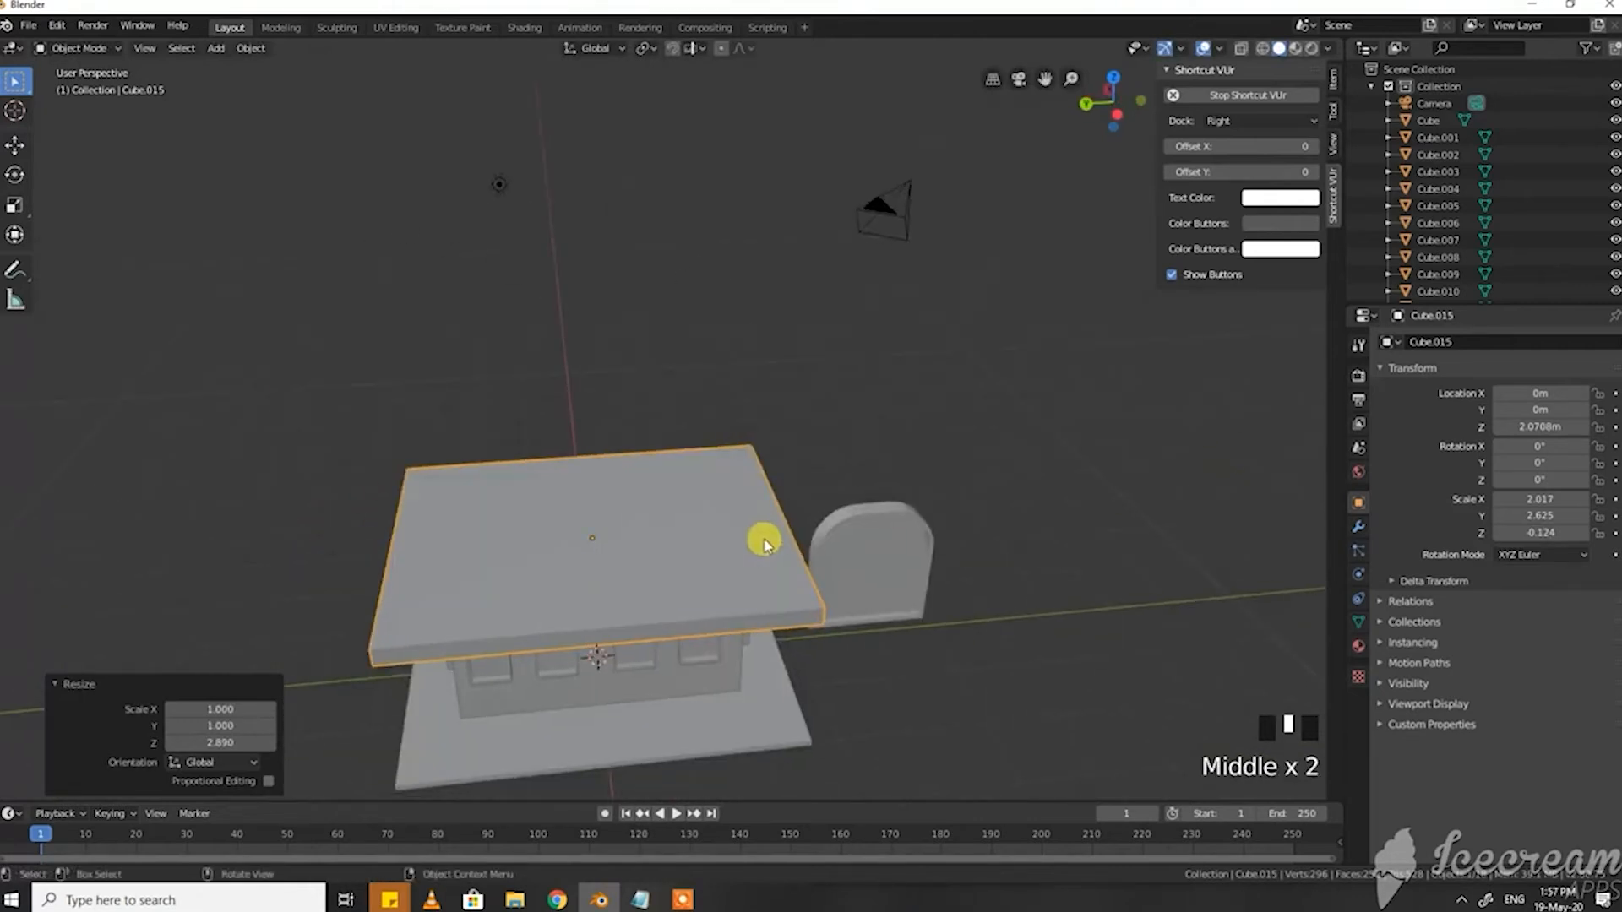
key(s)
click(698, 590)
middle_drag(698, 590, 494, 406)
key(s)
key(x)
click(659, 579)
key(s)
click(818, 459)
Step: Duplicate the walls, windows and roof slab, without the ground slab or arched panel, and move the copy 2.09 m up along Z
scroll(749, 568, down, 2)
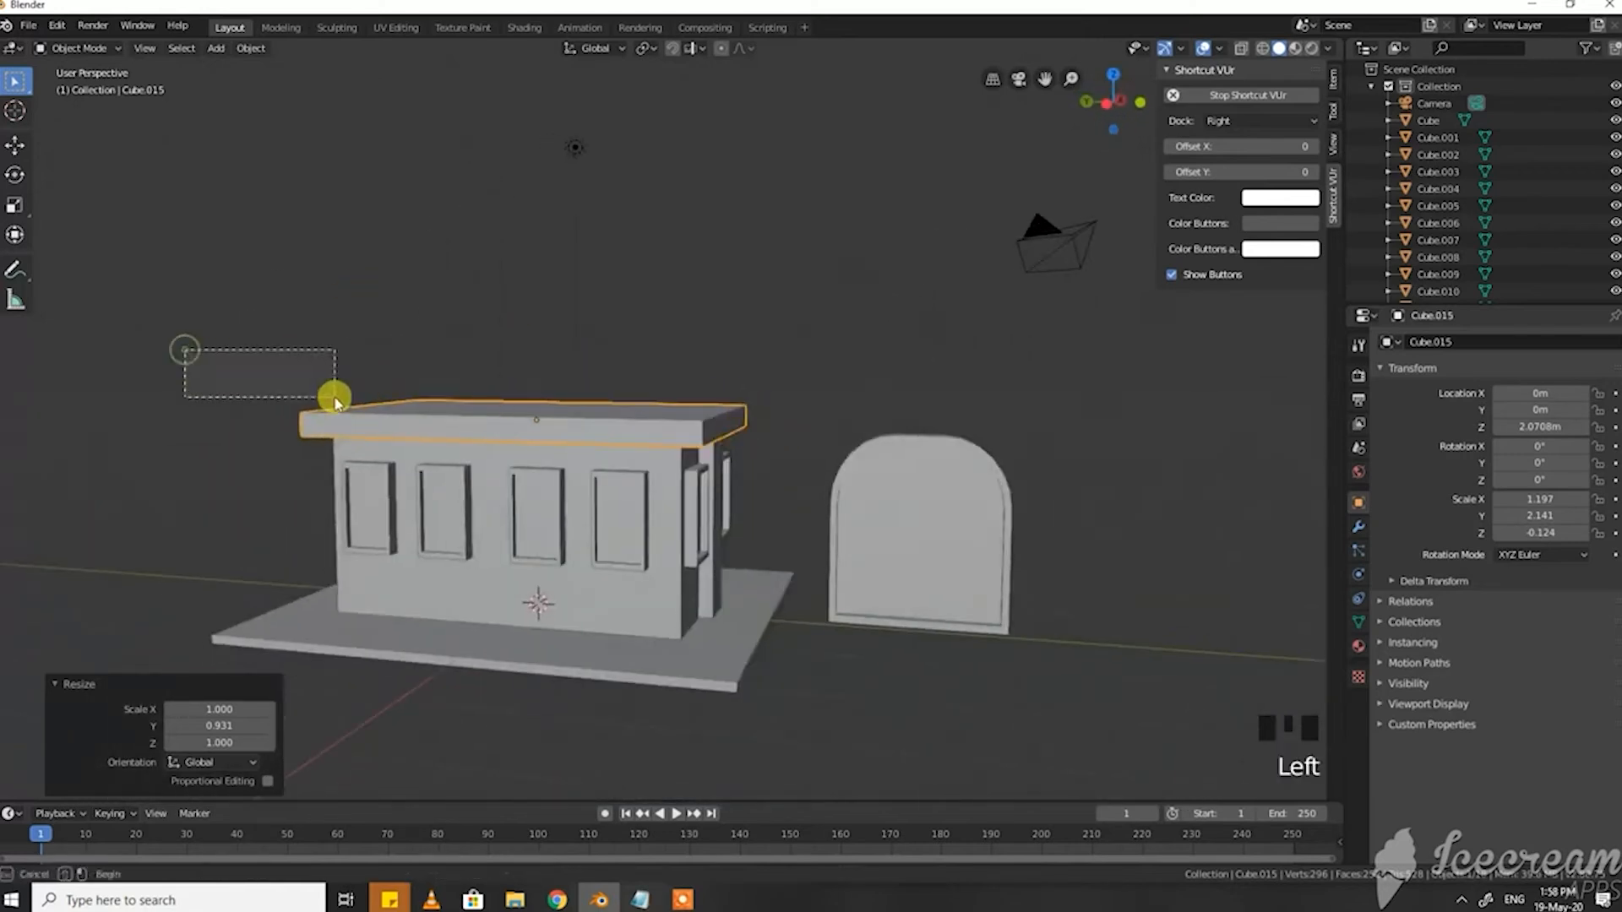
drag(335, 403, 335, 403)
middle_drag(608, 518, 580, 359)
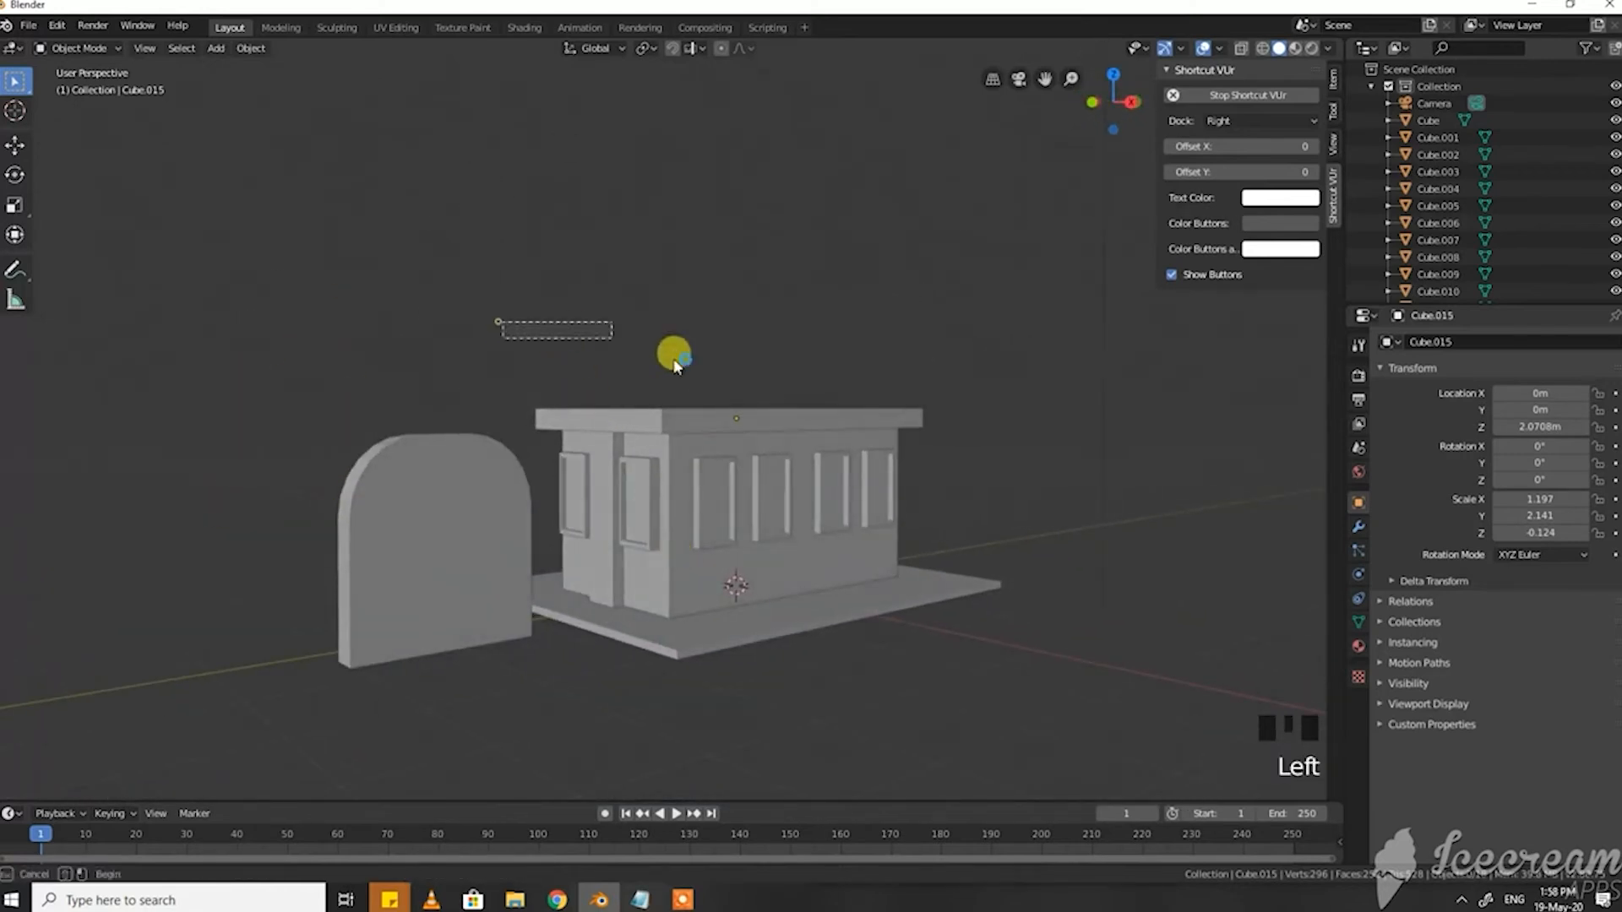
drag(674, 365, 954, 617)
shift+click(781, 639)
middle_drag(434, 605, 666, 662)
scroll(583, 625, down, 2)
shift+middle_drag(583, 627, 561, 651)
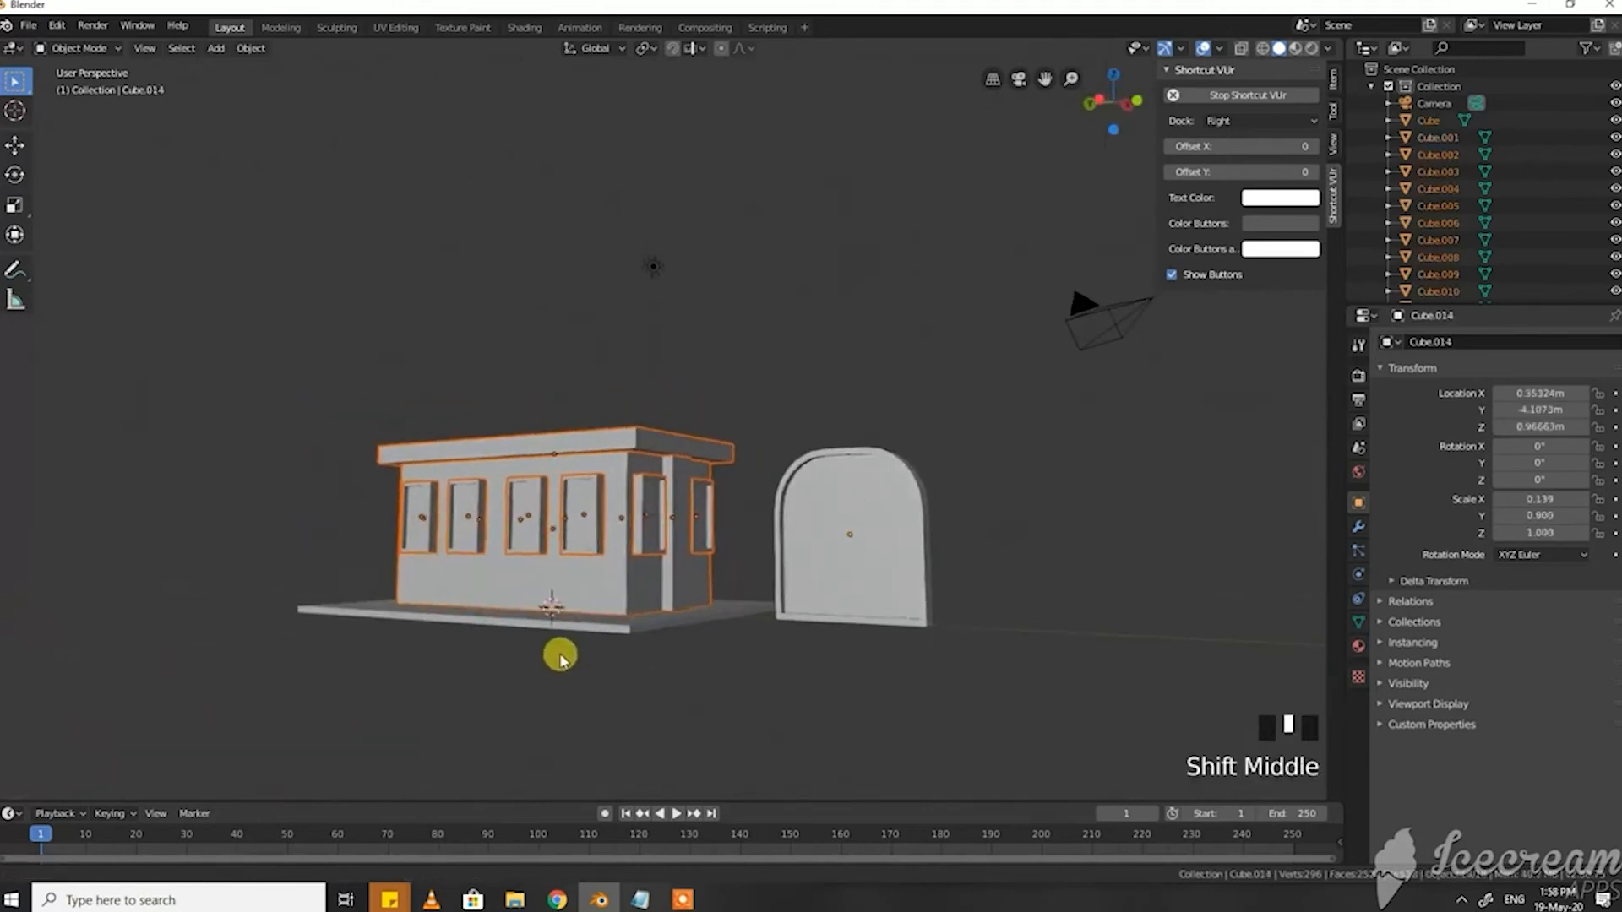
key(shift+d)
key(z)
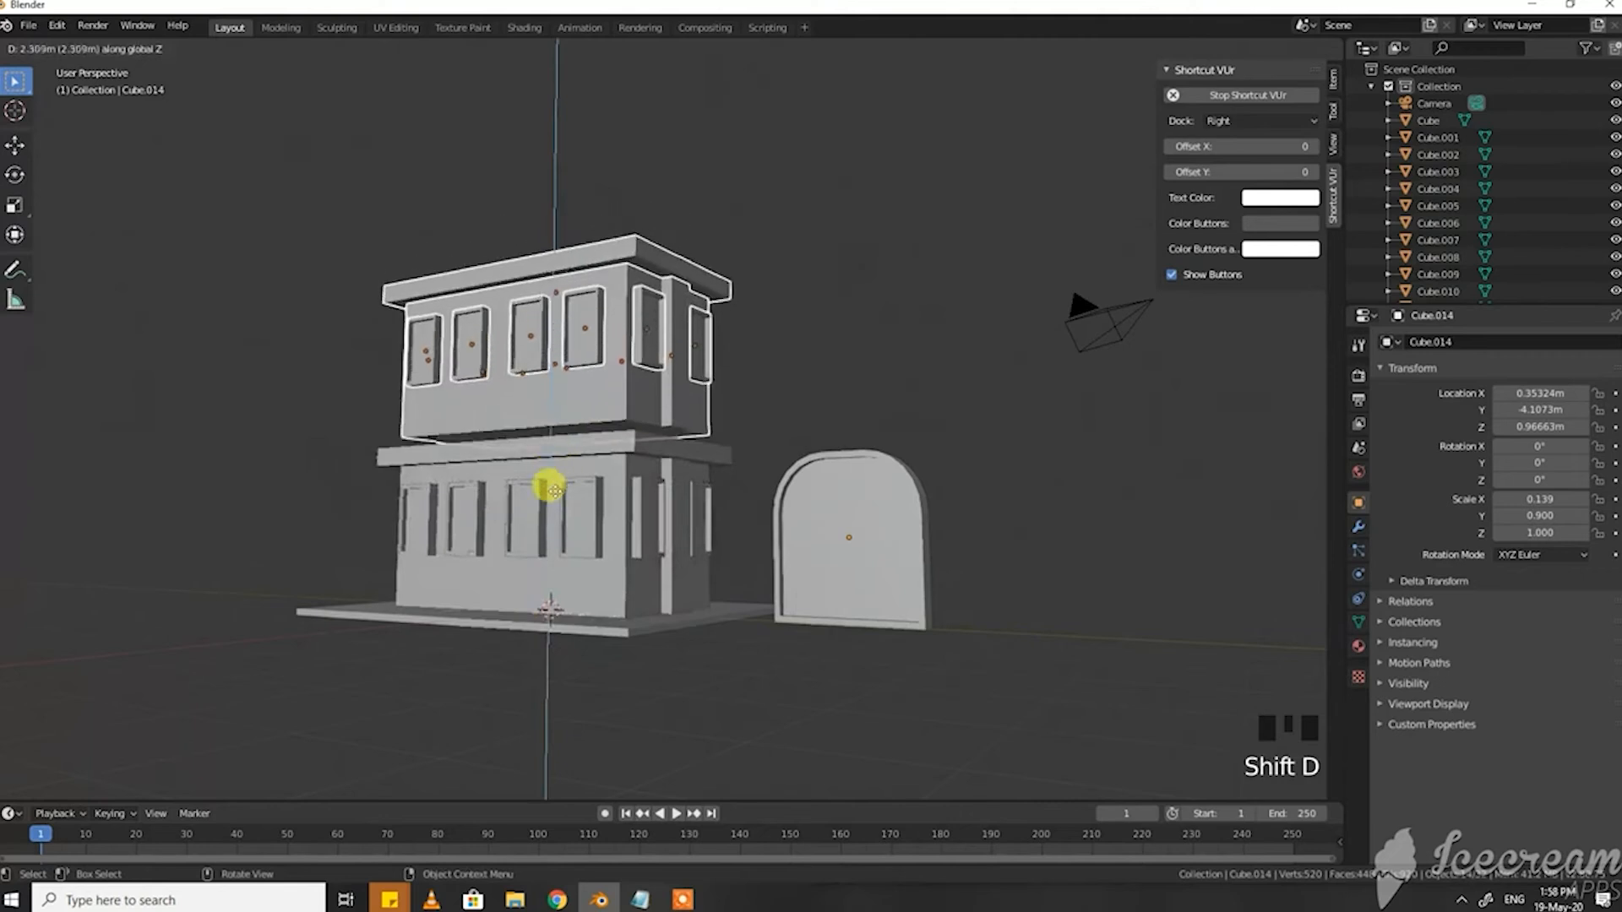
click(536, 500)
Step: Stack two more copies of the storey on top to make a four-storey building
shift+middle_drag(536, 500, 499, 618)
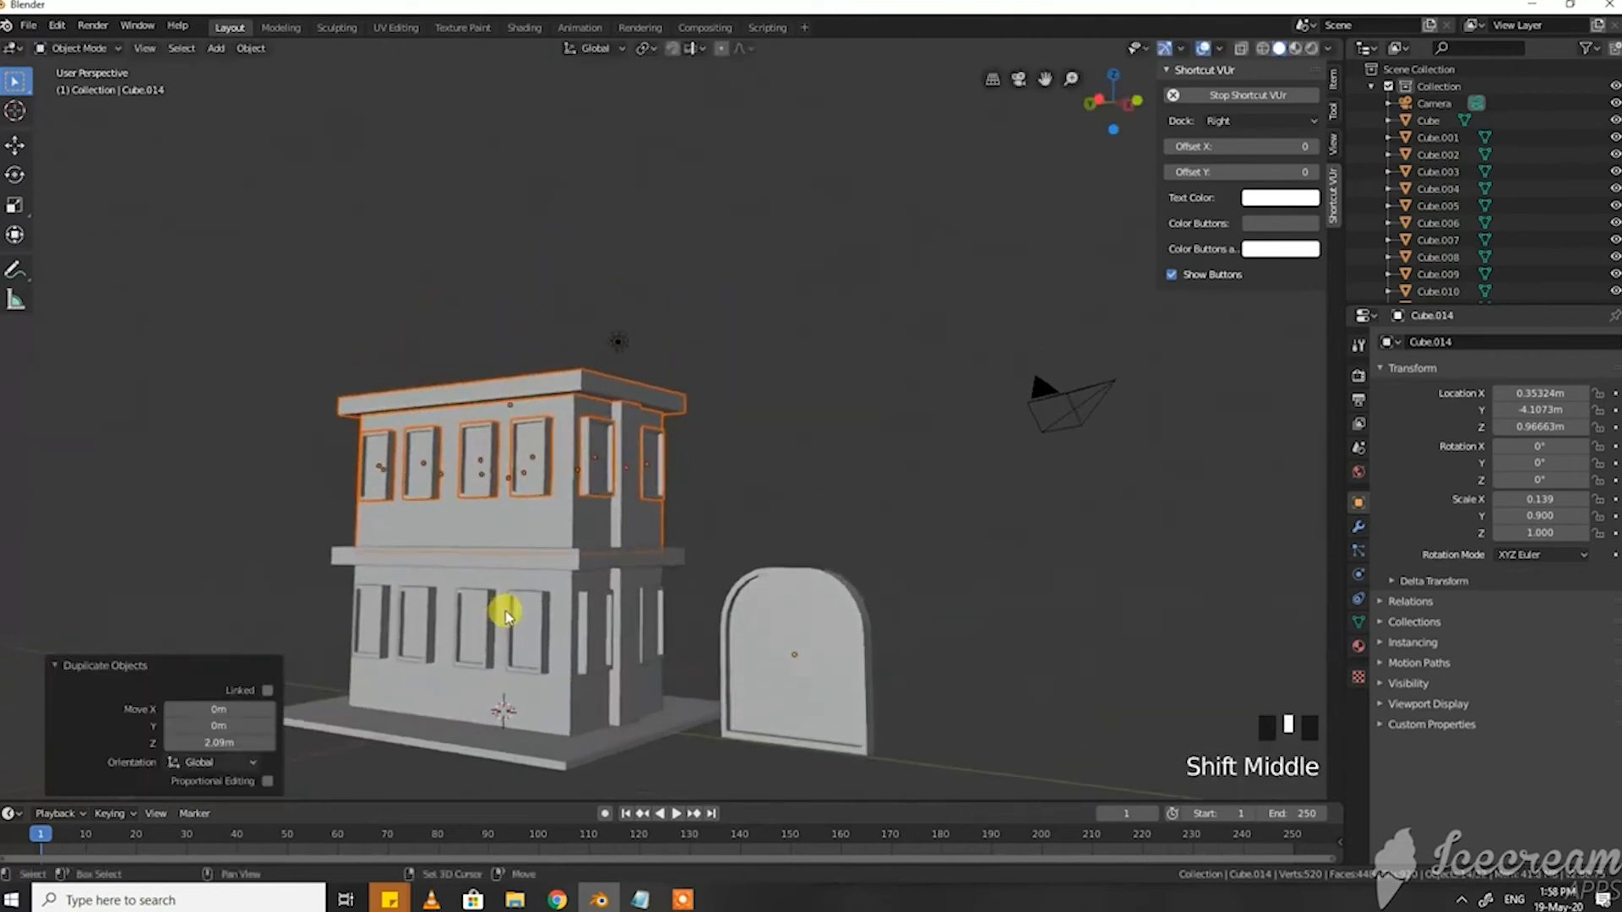
key(shift+d)
click(504, 467)
key(shift+d)
click(532, 322)
Step: Inset the top face of the highest roof slab about 0.07 m and extrude it about 0.1 m downward to form a parapet
middle_drag(532, 322, 572, 586)
click(579, 362)
scroll(577, 365, up, 3)
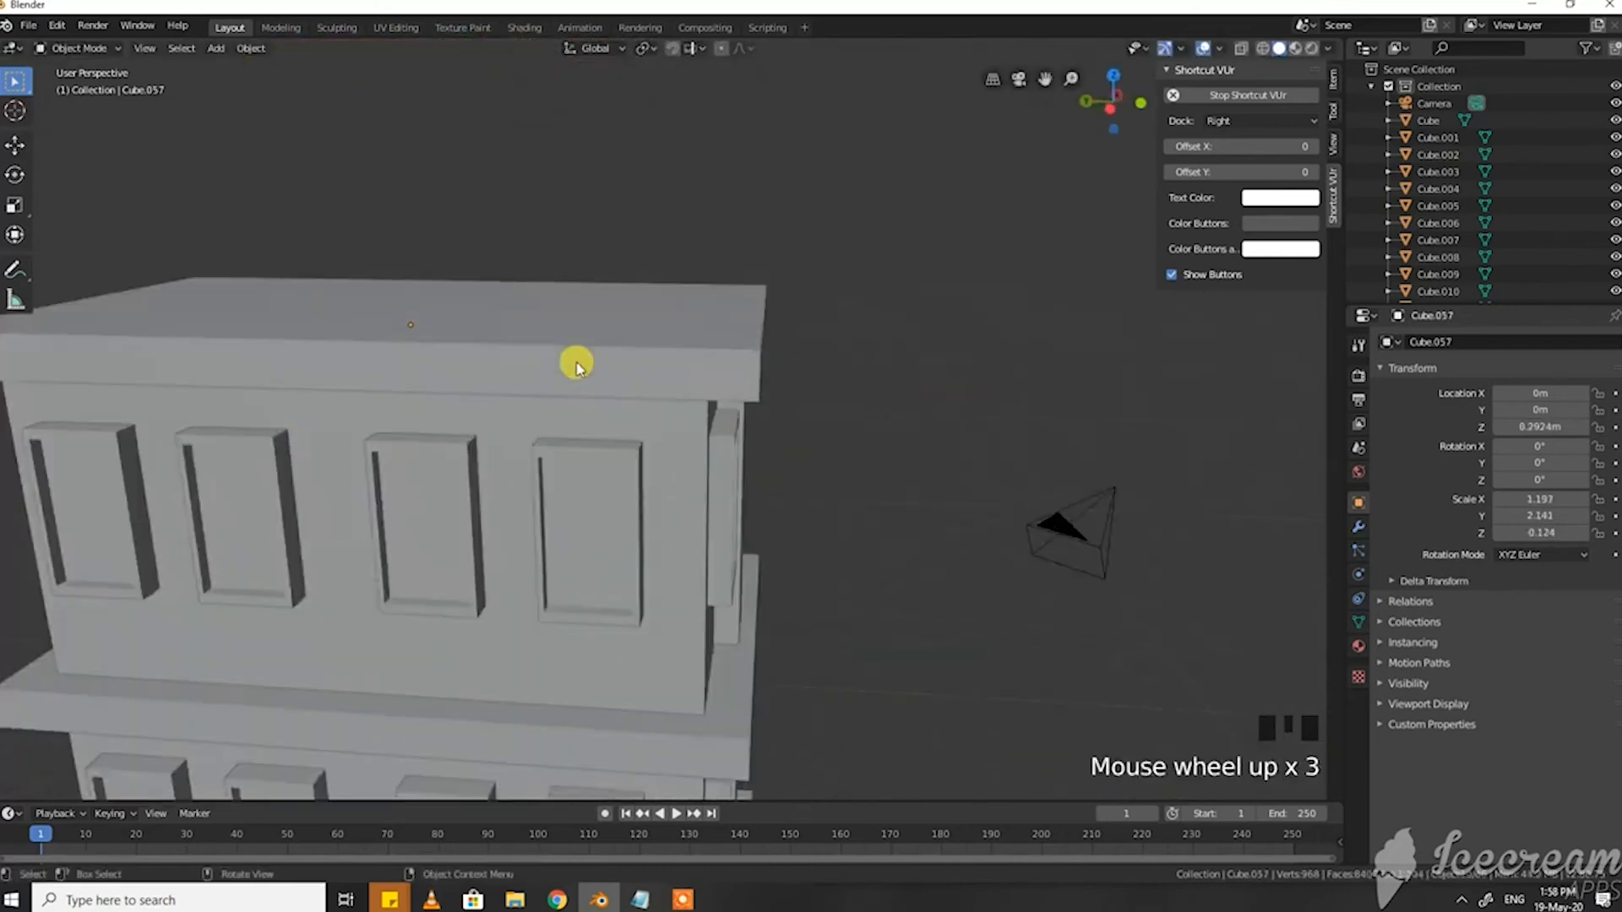
middle_drag(564, 365, 512, 420)
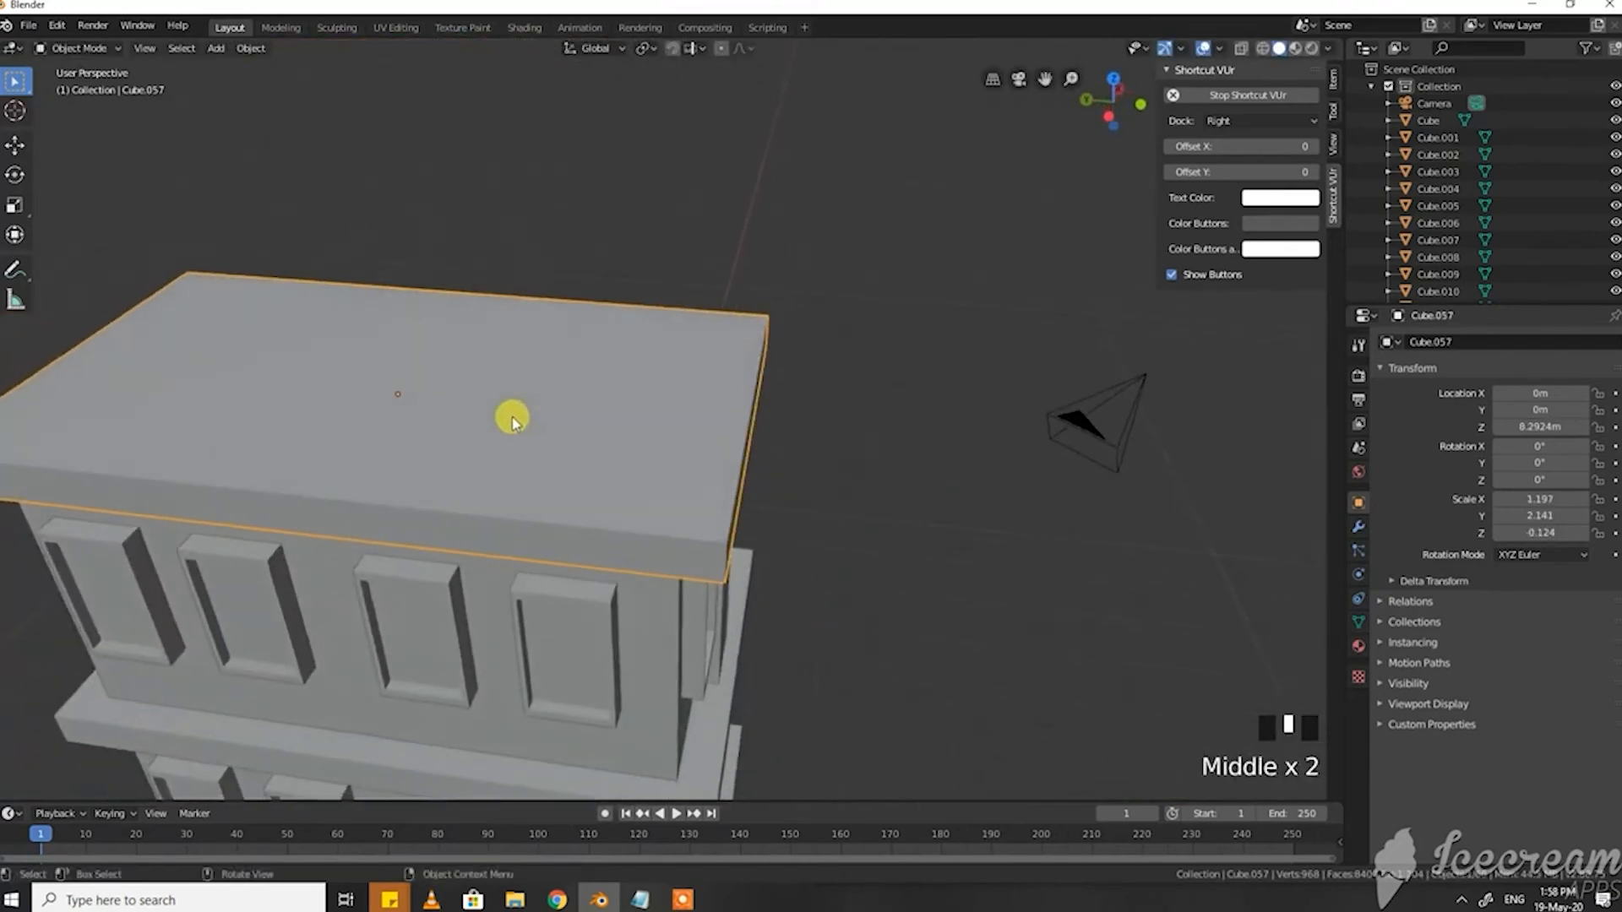
key(Tab)
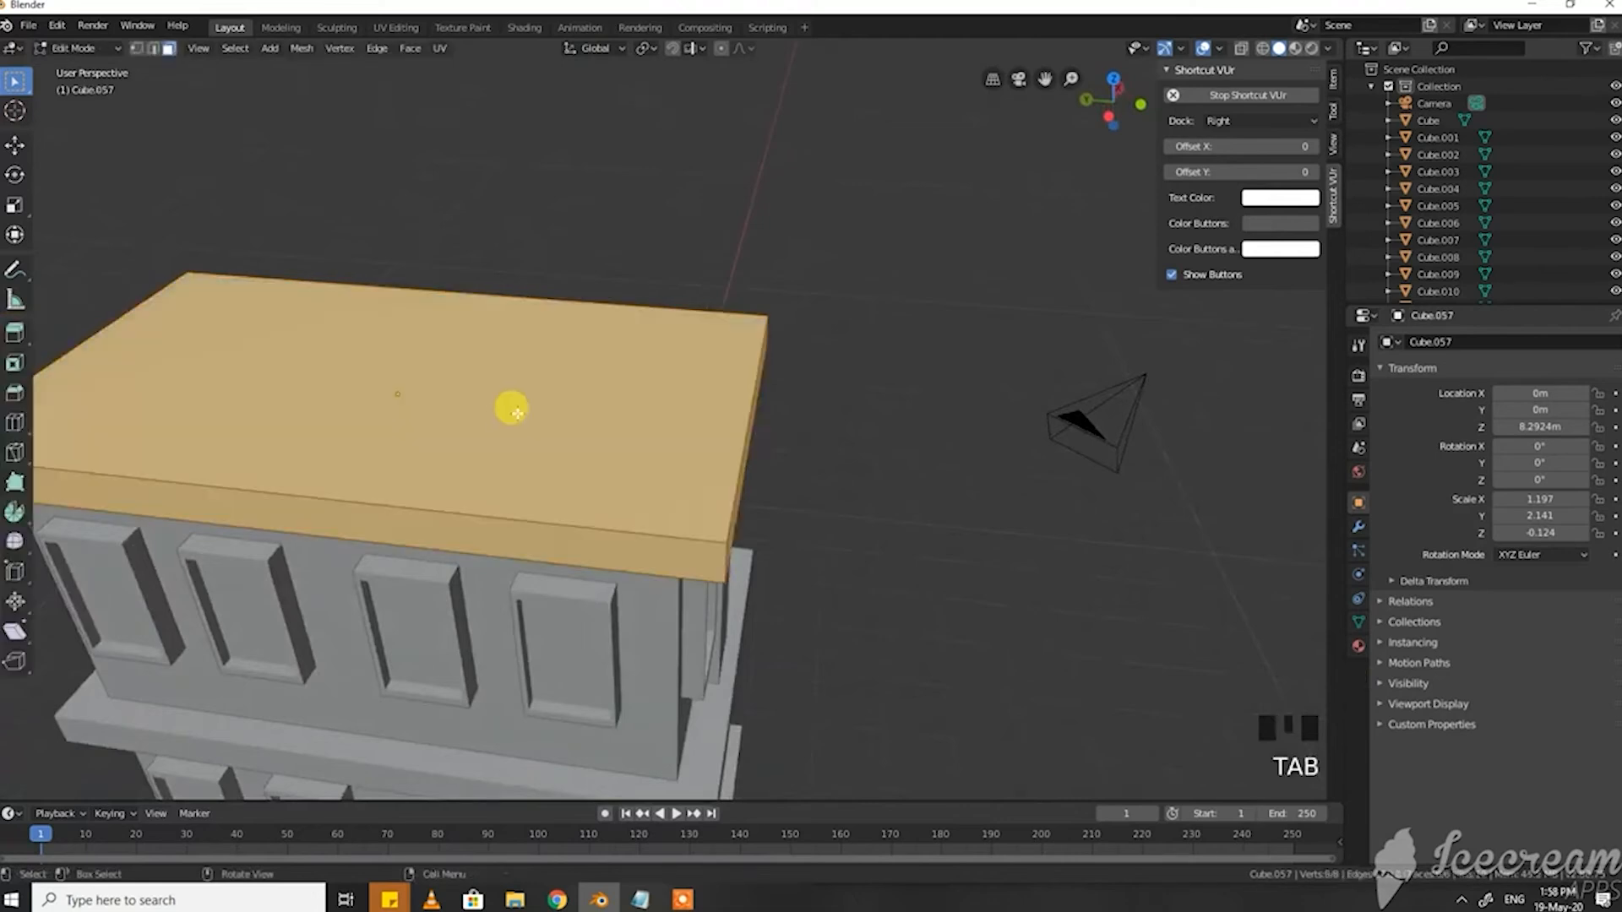
shift+middle_drag(510, 414, 561, 417)
click(561, 412)
key(i)
click(553, 419)
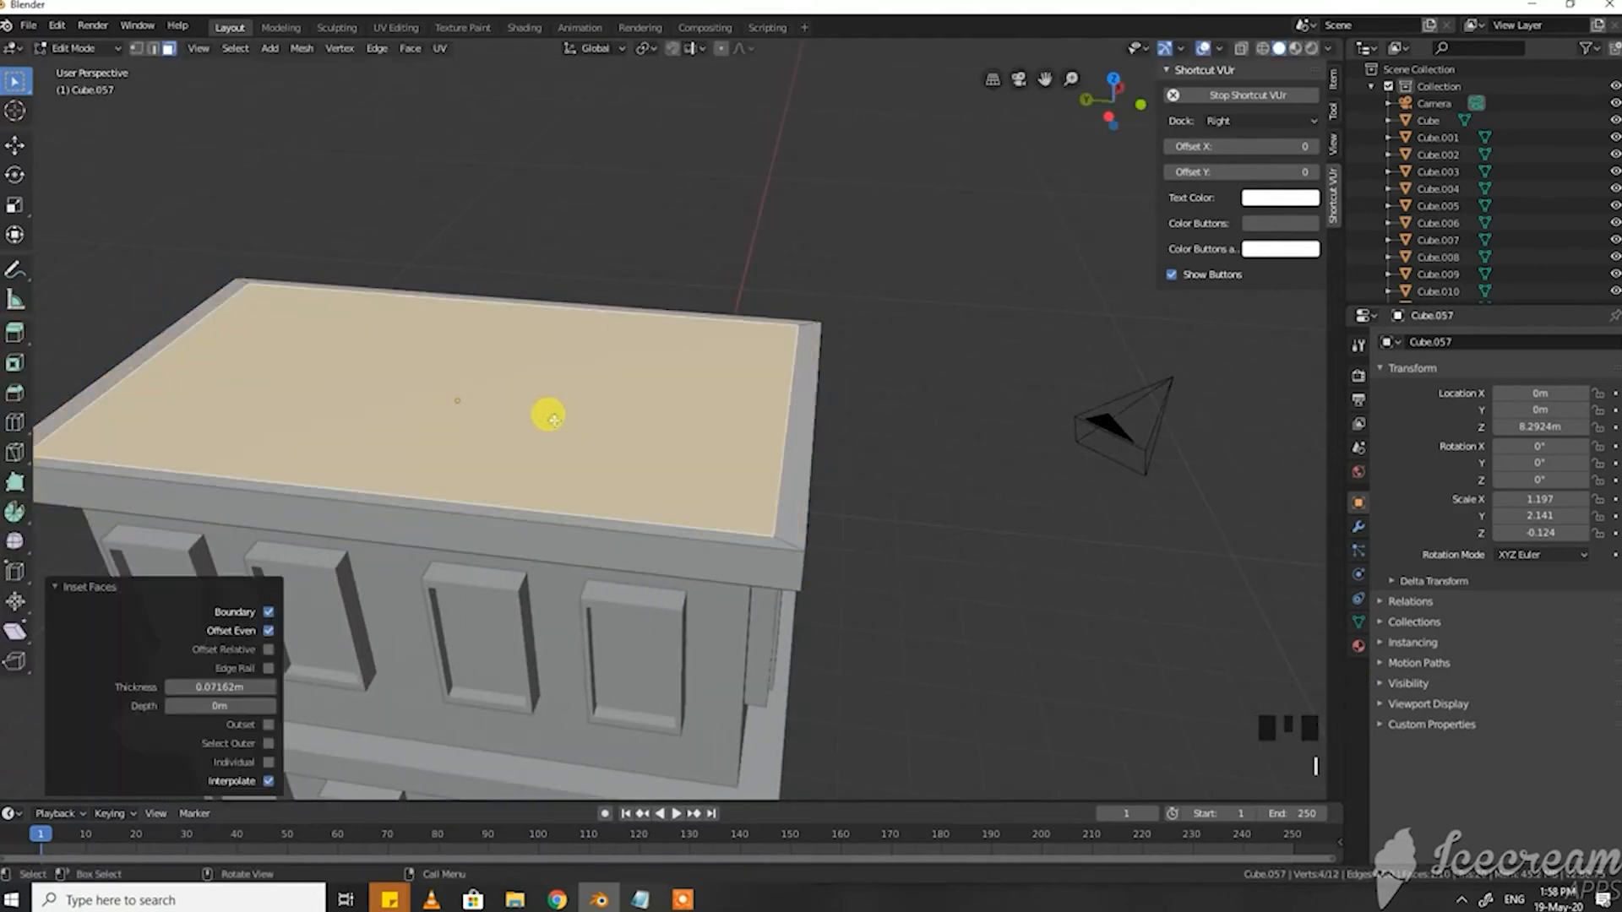
click(545, 436)
Step: Return to object mode and move the arched panel along X to about -1.05 m, in line with the long front wall
middle_drag(545, 436, 794, 382)
scroll(634, 440, down, 6)
scroll(872, 635, up, 2)
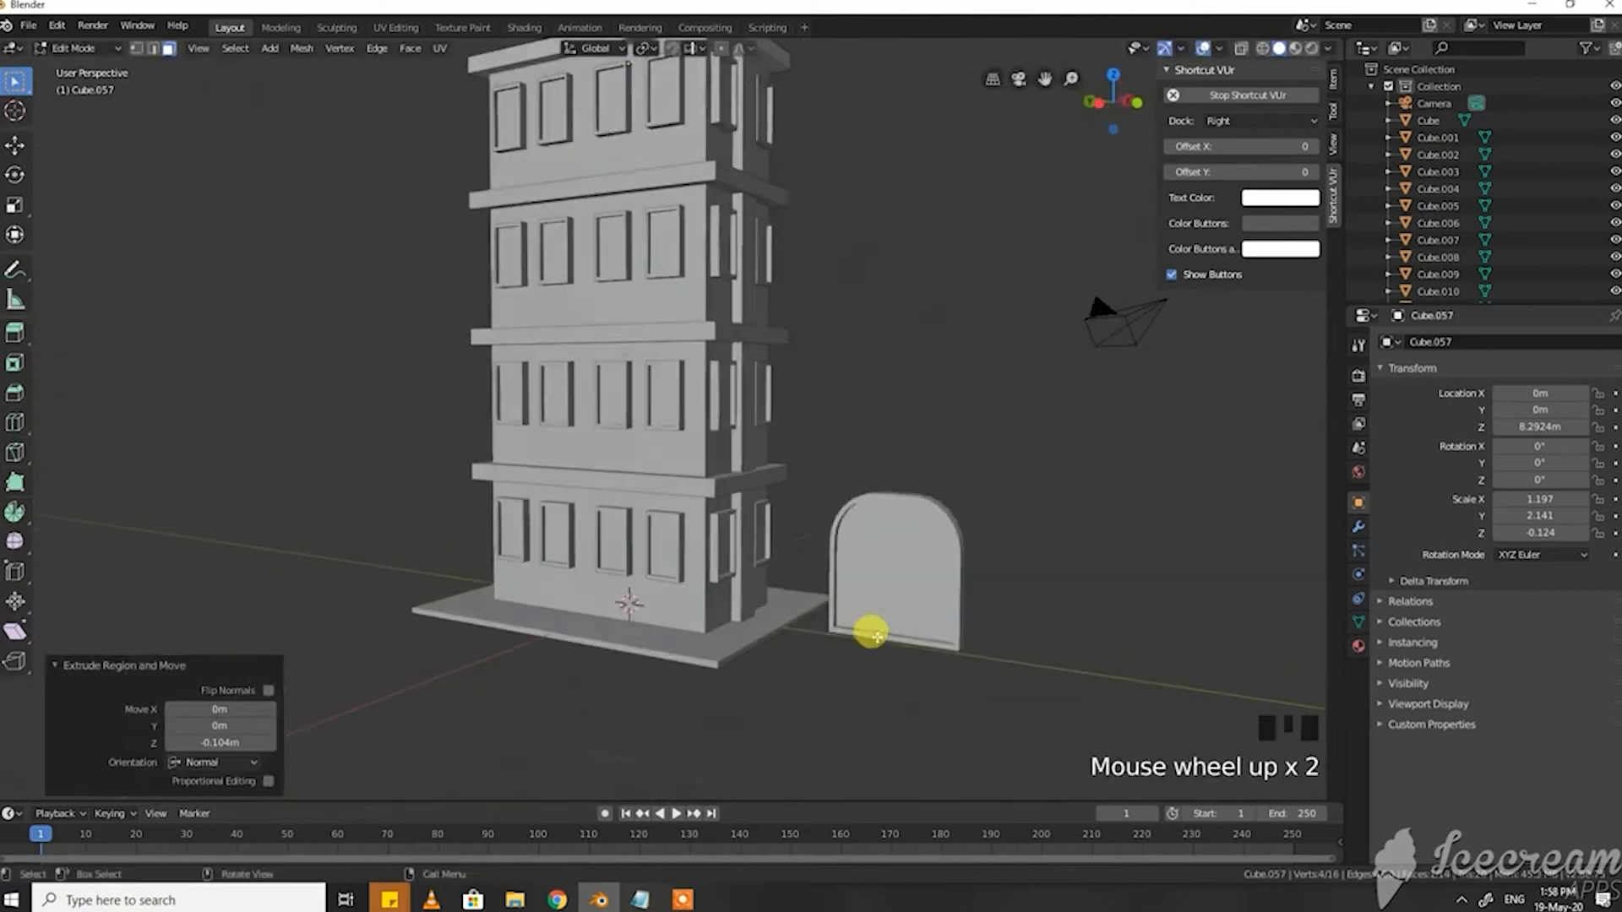
click(890, 618)
key(Tab)
click(897, 621)
middle_drag(897, 621, 791, 646)
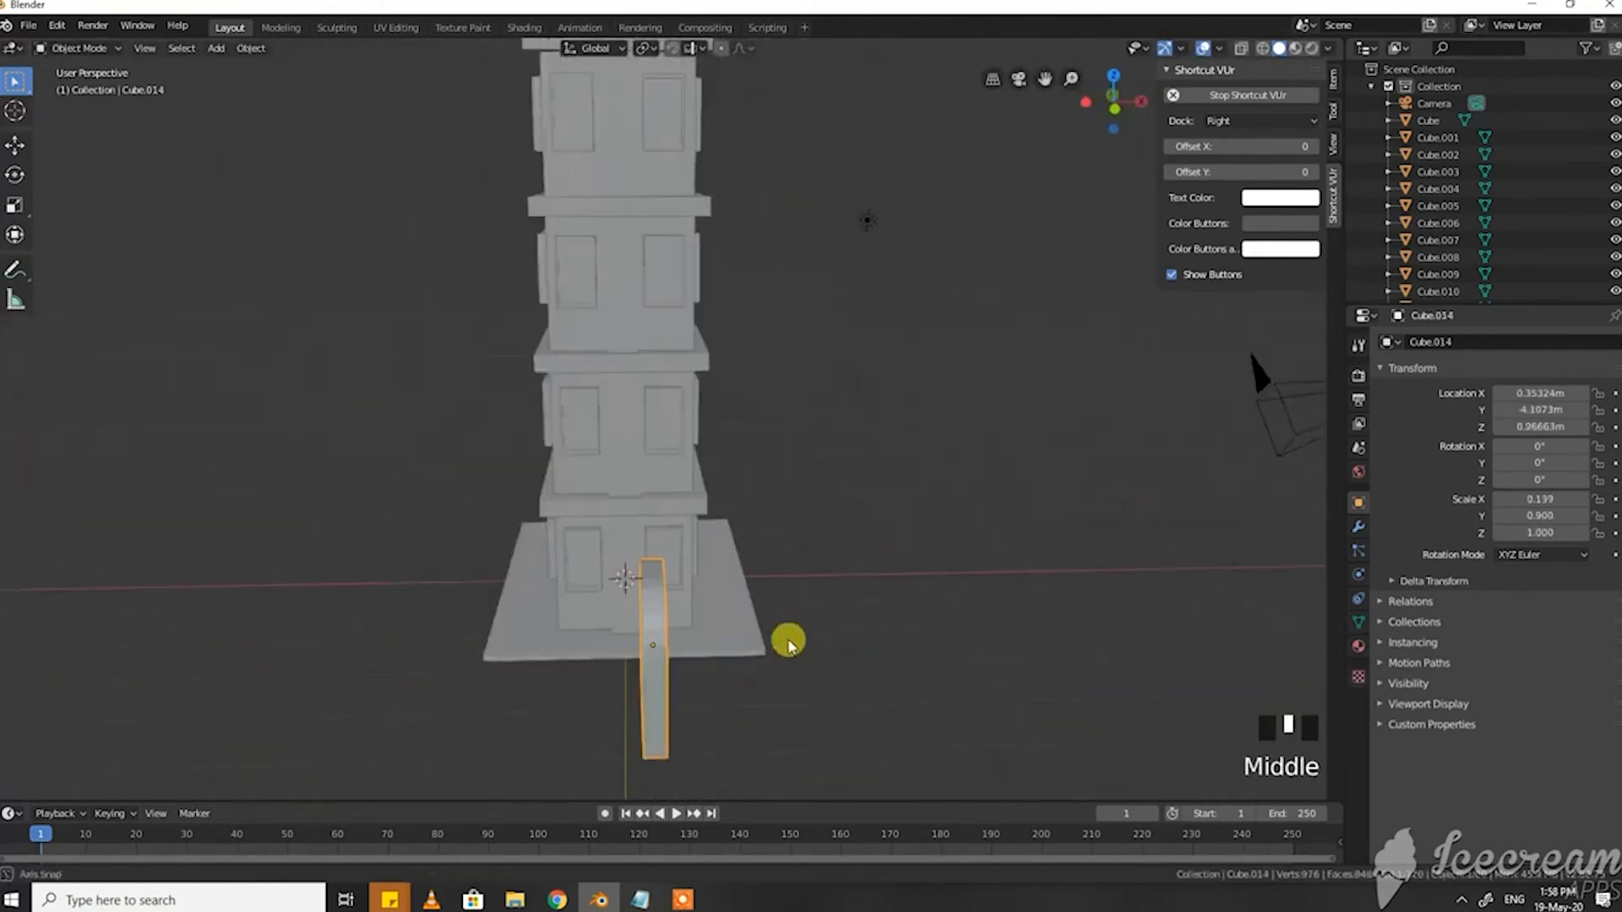
key(g)
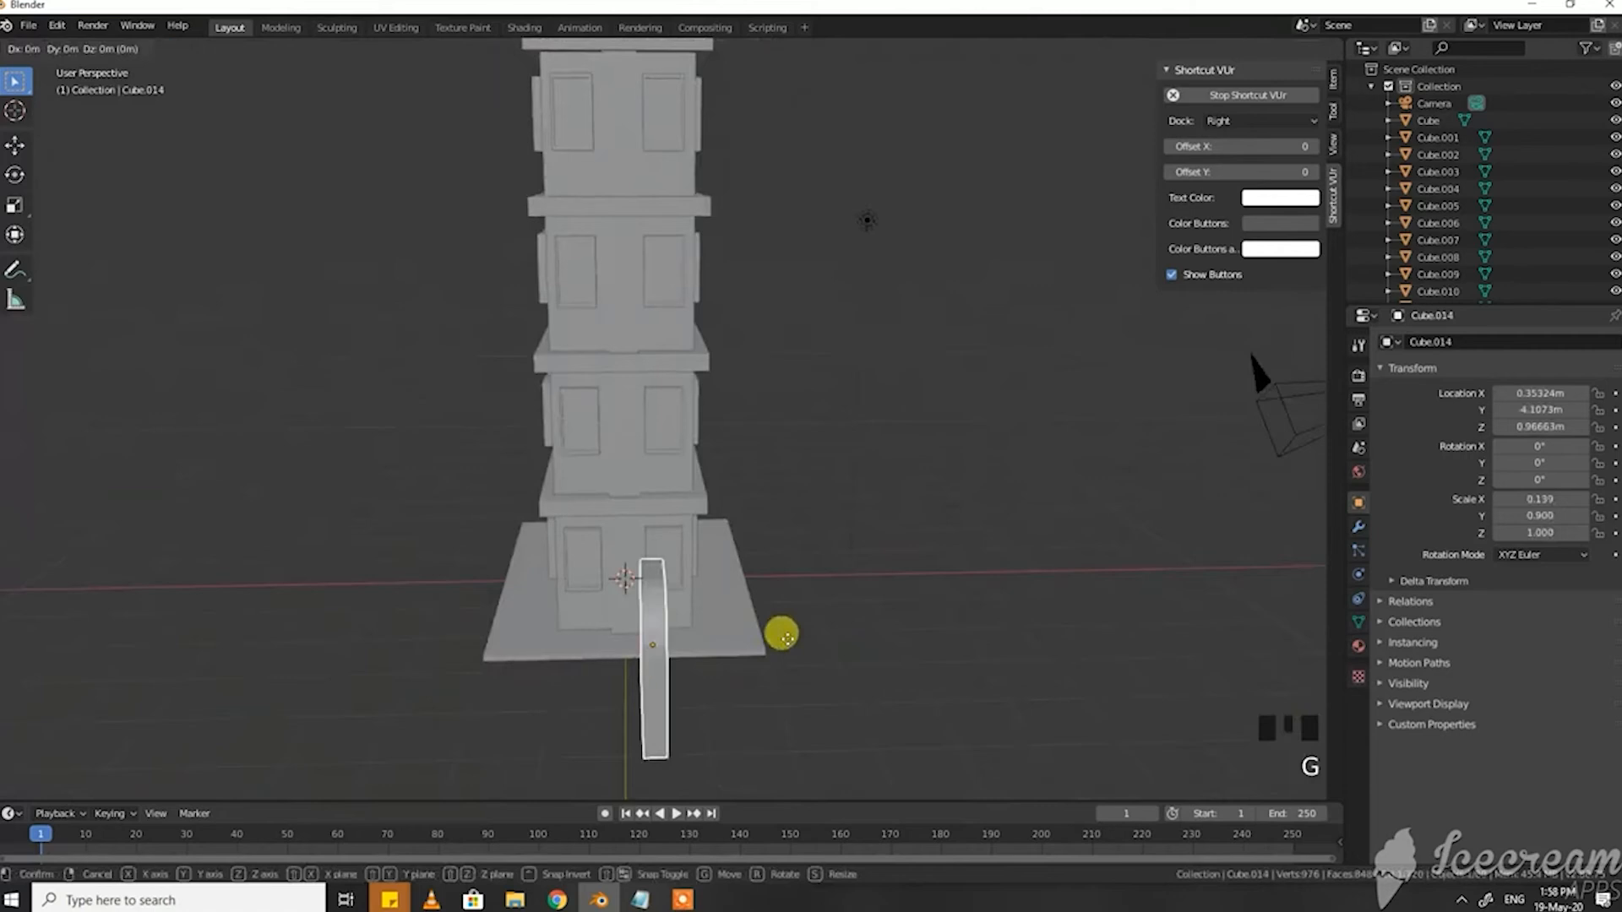
key(x)
click(672, 643)
Step: Move the arched panel along Y to about -2.48 m, up against the building's end
middle_drag(673, 670, 839, 666)
key(g)
key(y)
click(719, 680)
Step: Delete the two ground-floor front windows nearest the arched panel
scroll(717, 591, up, 4)
click(797, 684)
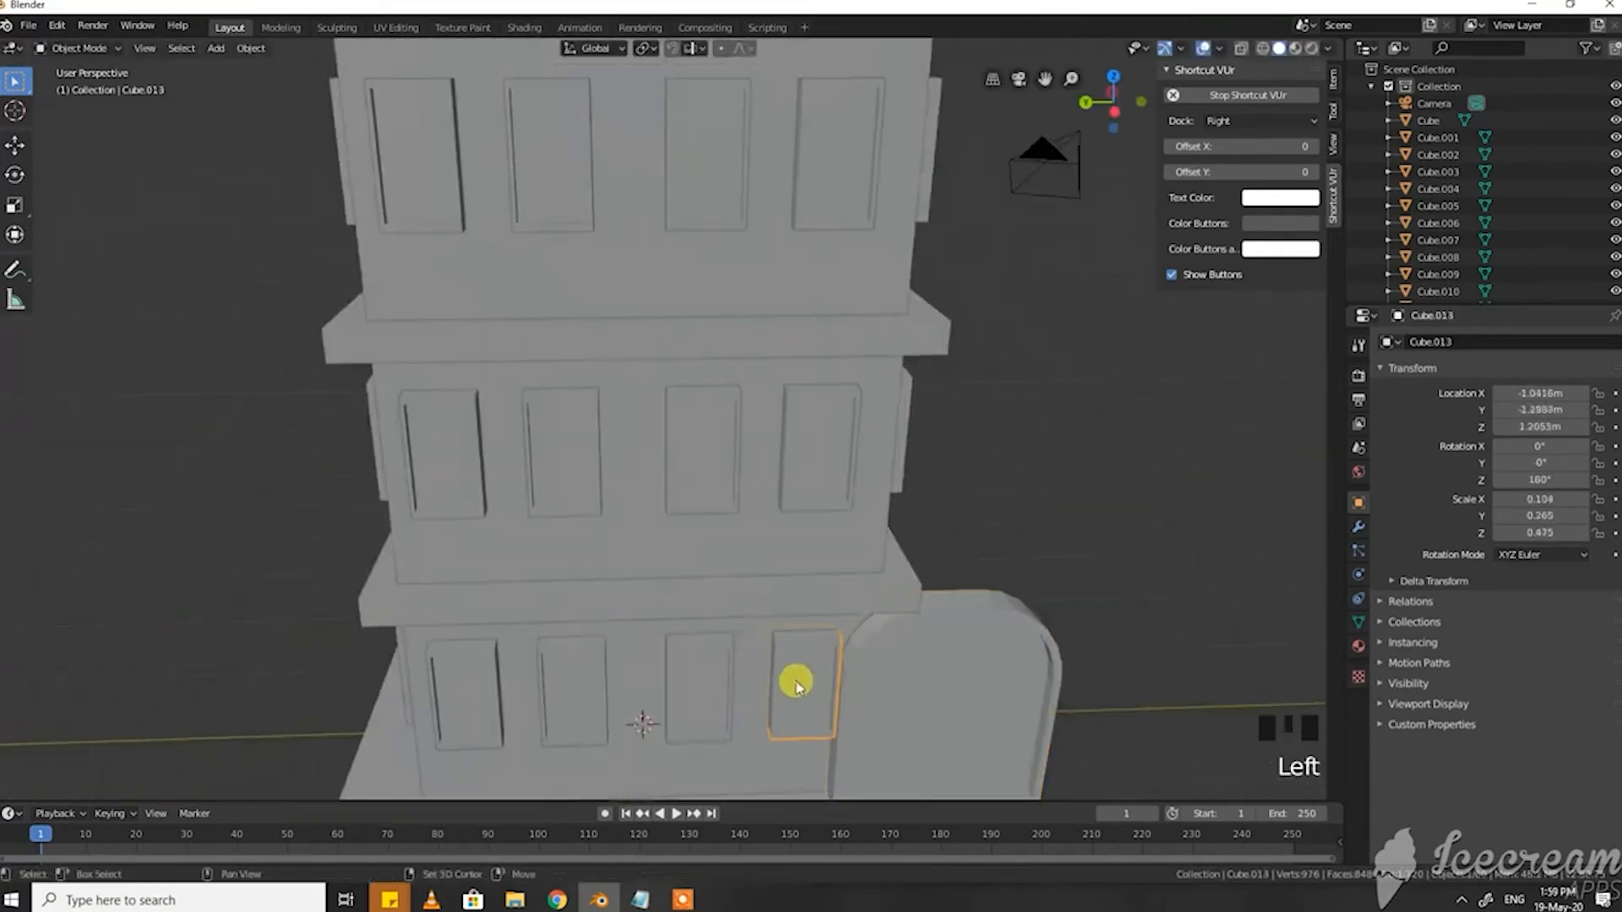
key(Delete)
Step: Move the arched panel 1.47 m along Y into the gap left by the removed windows
click(946, 664)
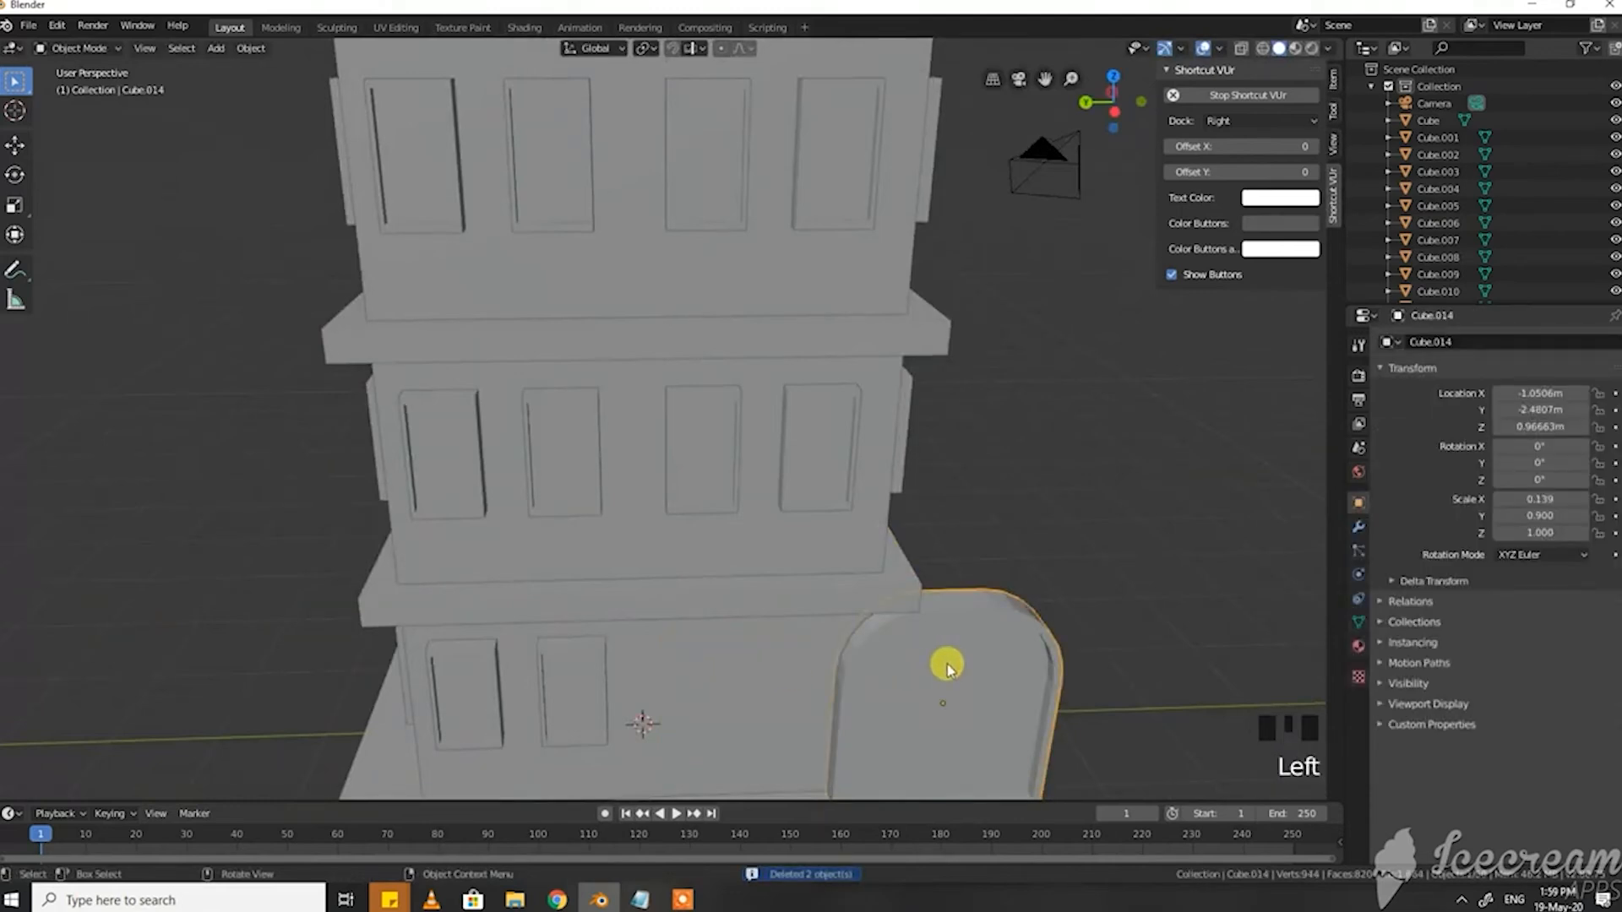
key(g)
click(802, 652)
Step: Scale the arched panel down uniformly to about 0.8 and shift it about 0.2 m along Y, away from the wall's corner
middle_drag(802, 653, 894, 568)
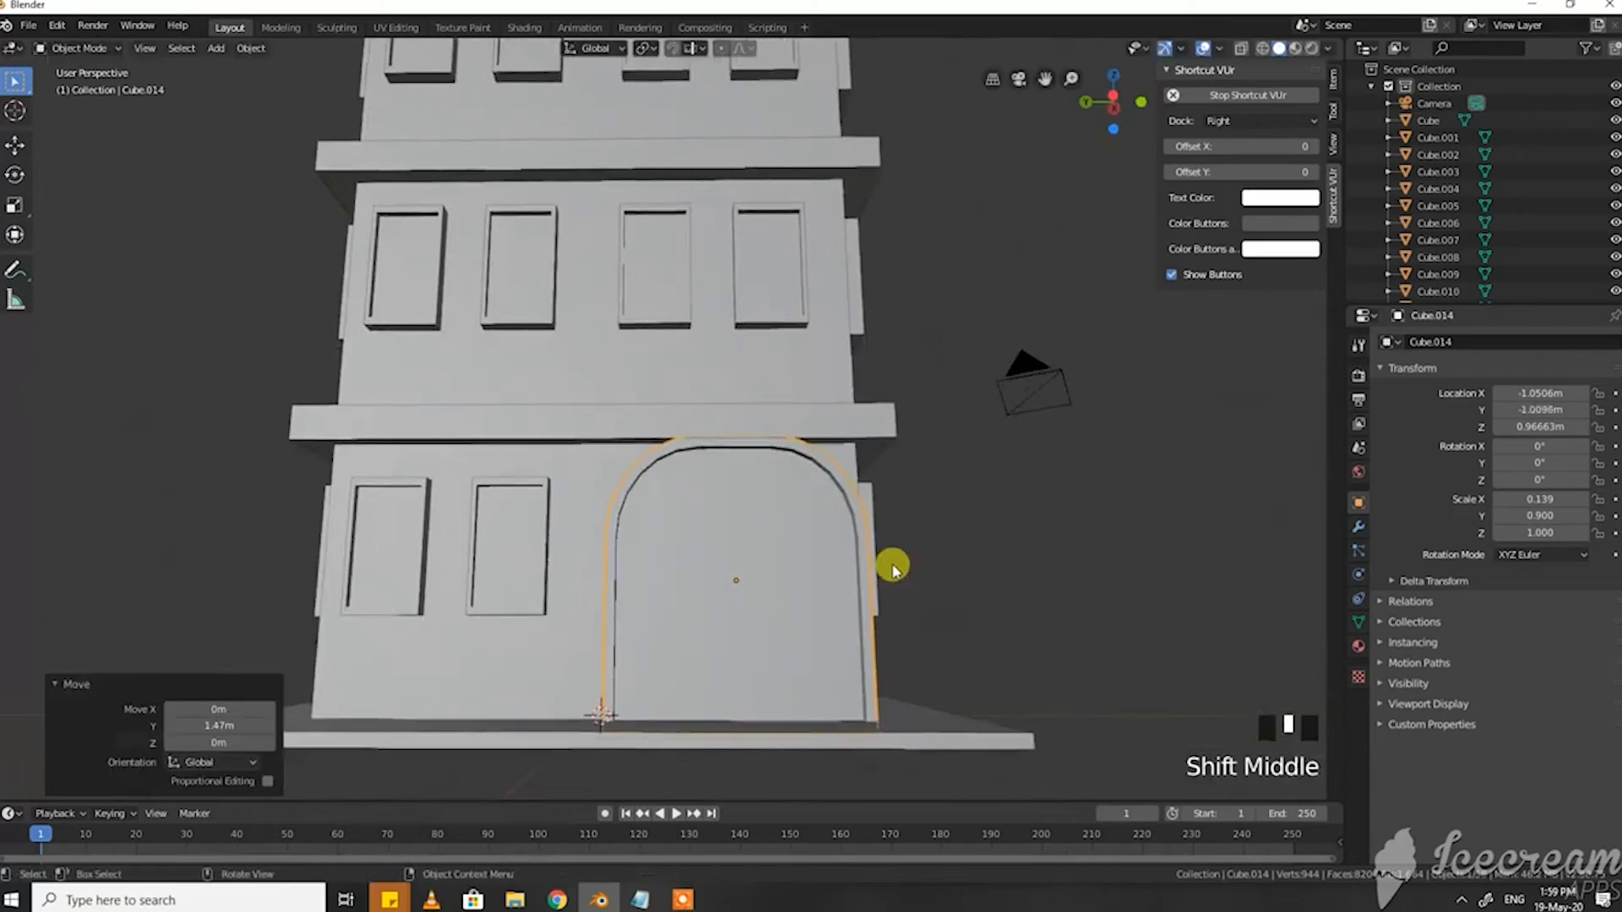
key(s)
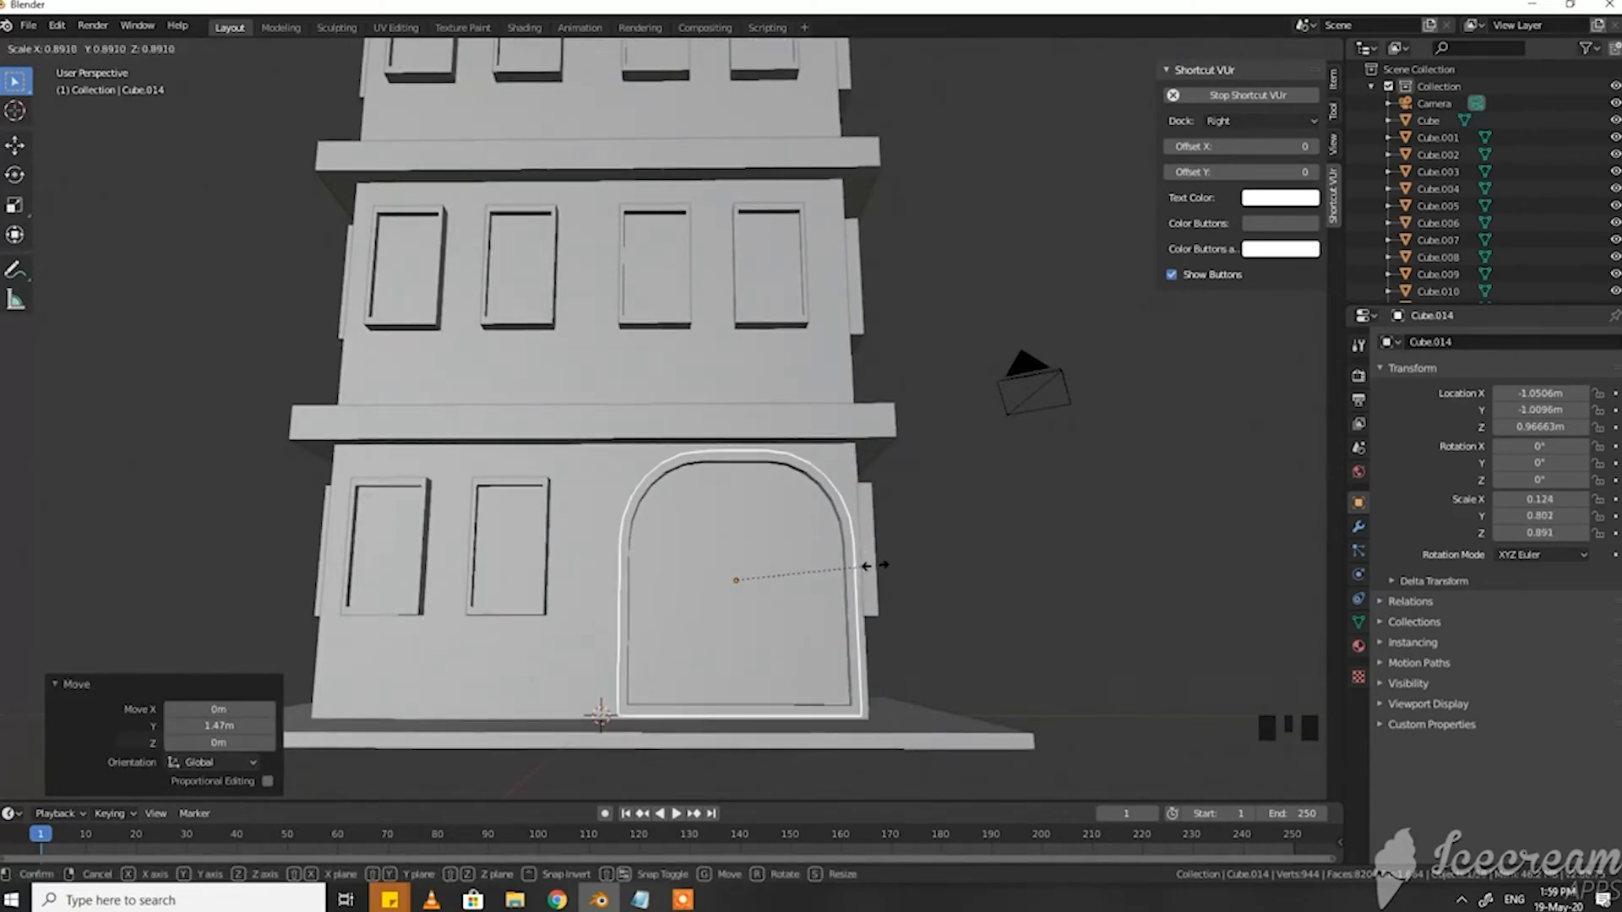
click(859, 566)
key(g)
click(834, 571)
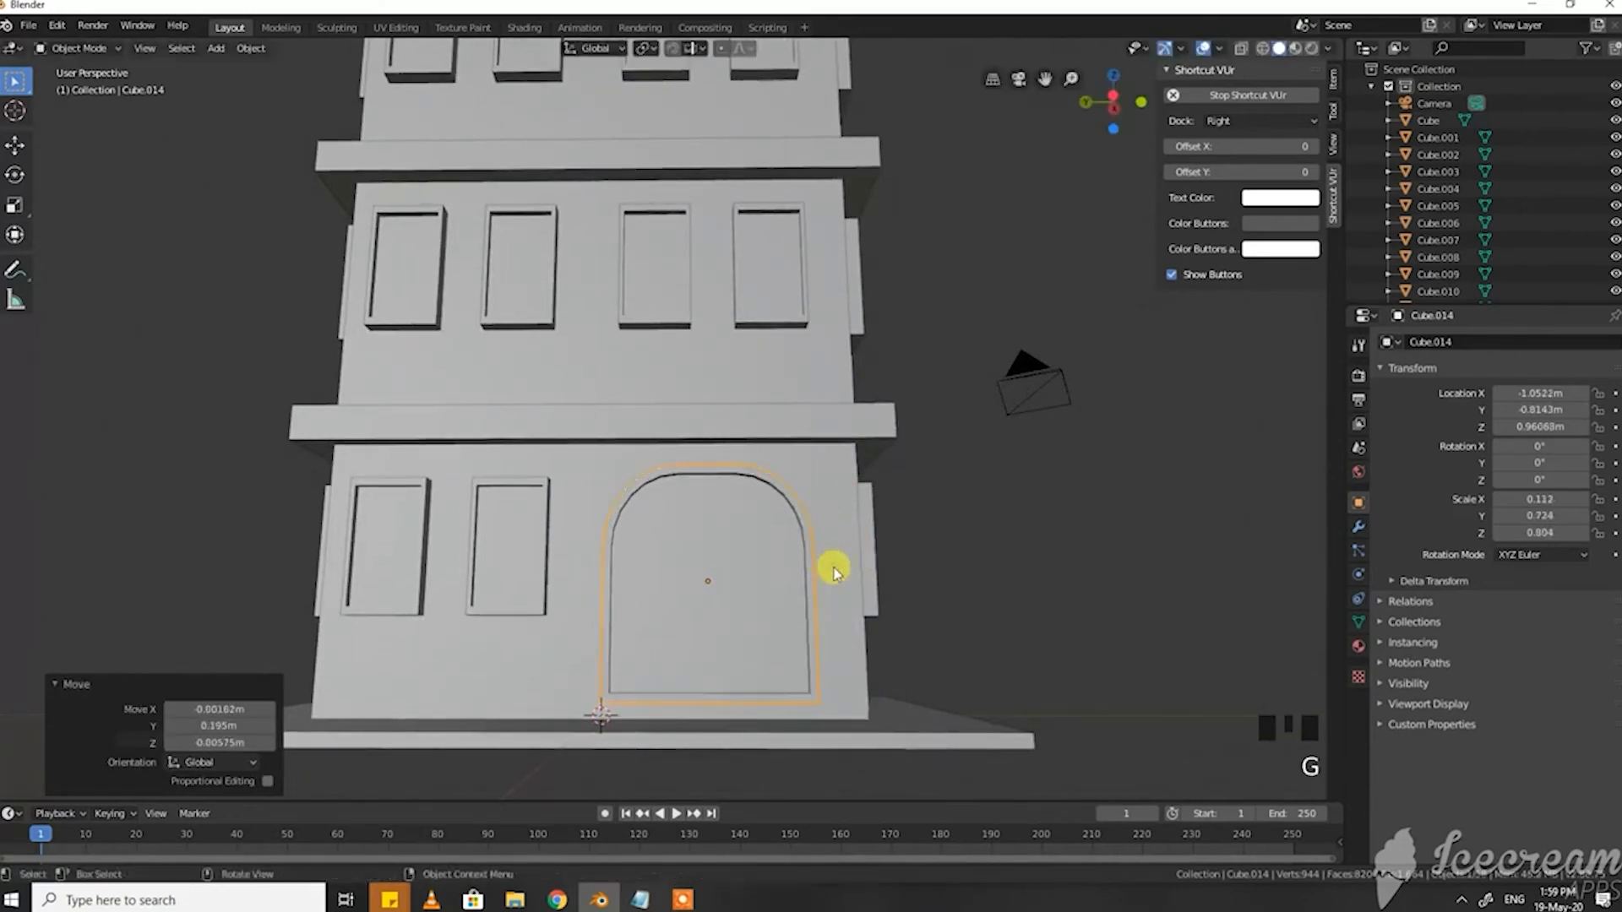
Step: Stretch the arched panel 1.233 times along Z and lower it to about 0.86 m so its base meets the ground slab
middle_drag(834, 571, 805, 584)
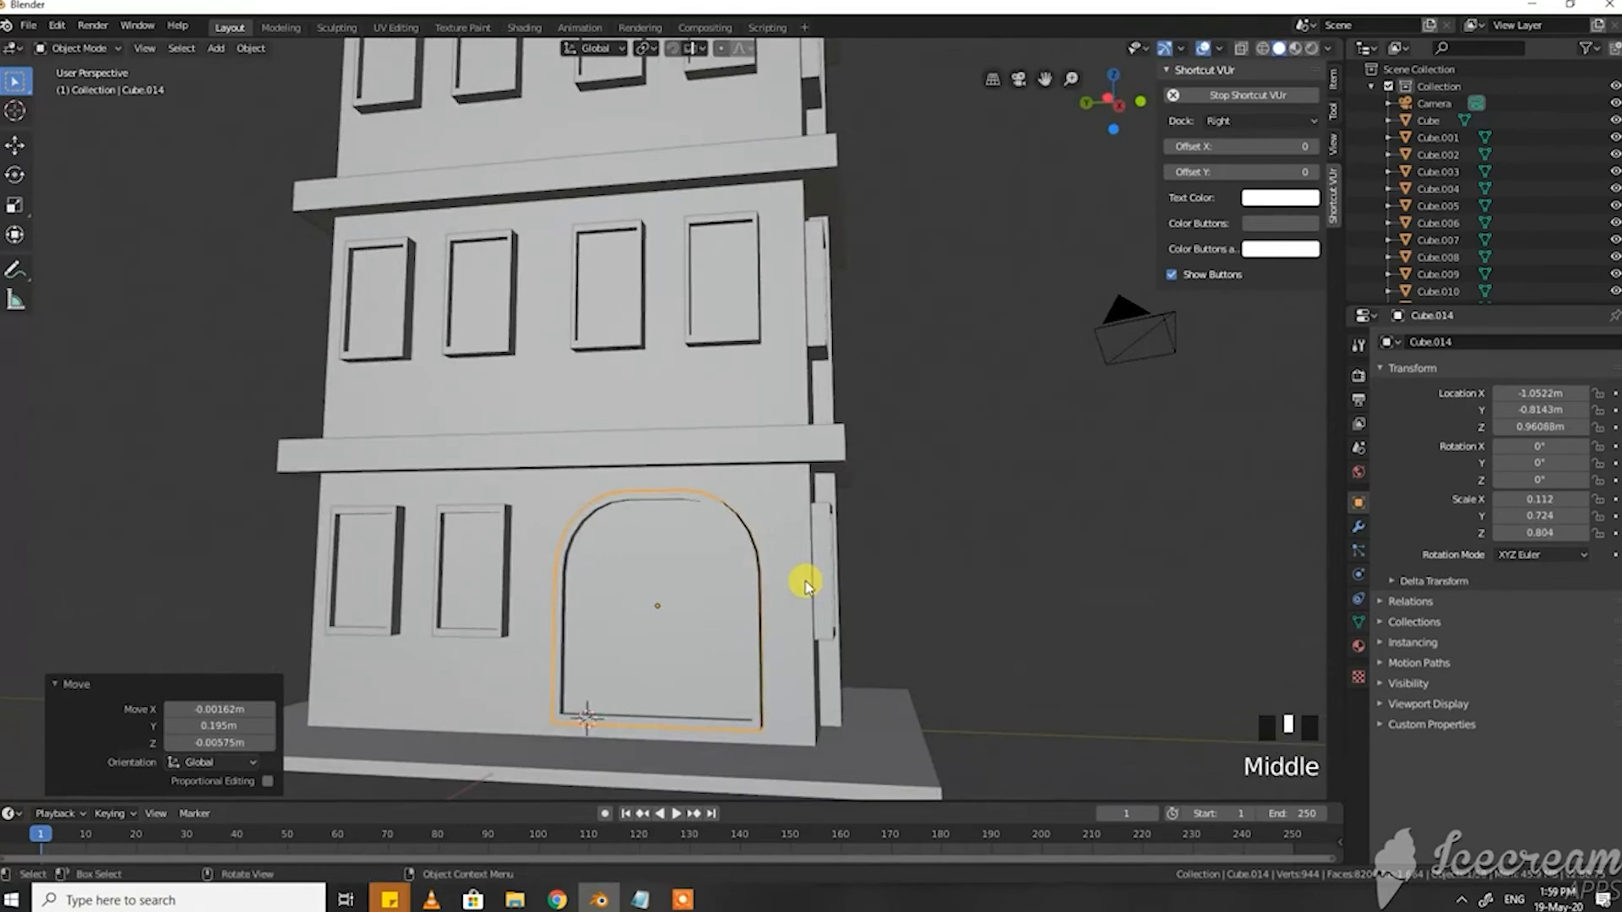
key(s)
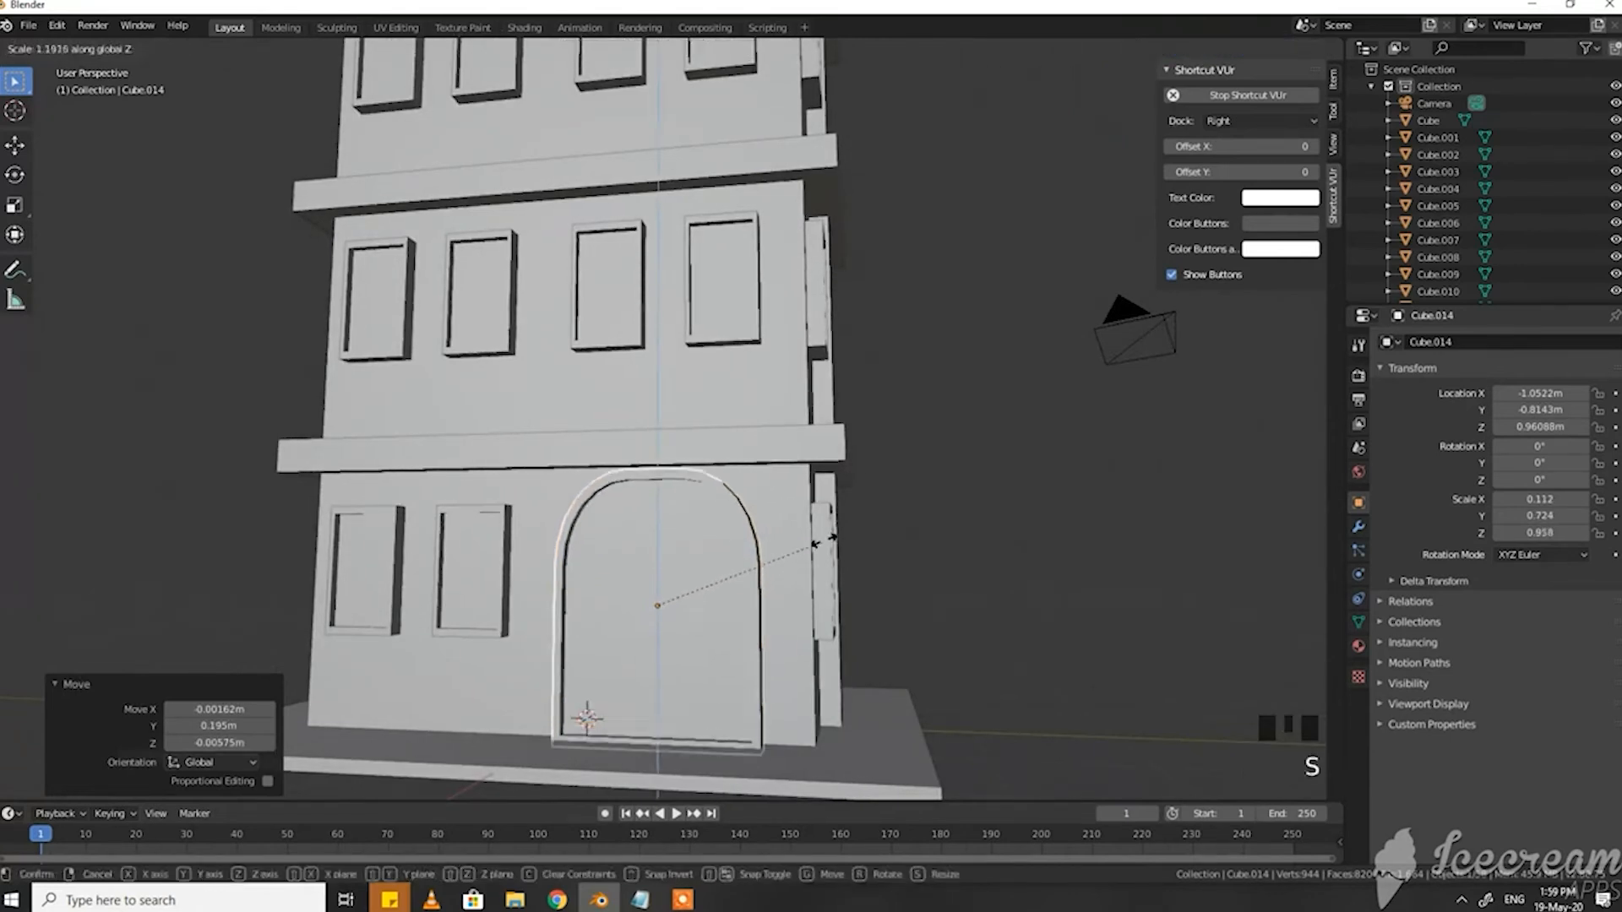
click(828, 539)
key(g)
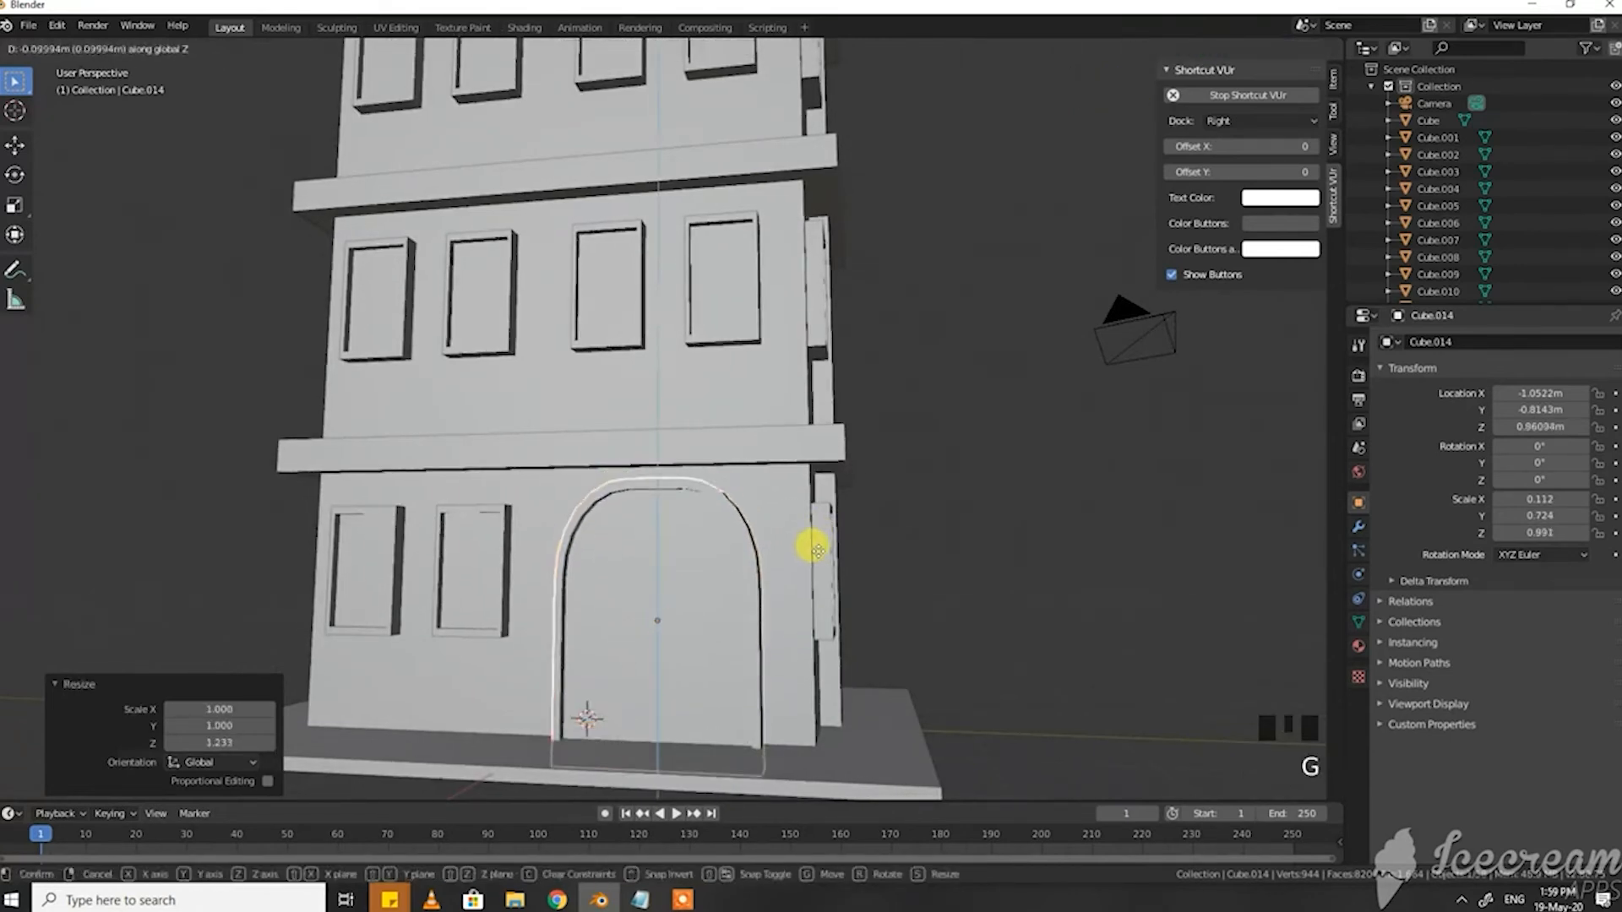
click(820, 551)
middle_drag(819, 552, 733, 585)
click(936, 581)
middle_drag(943, 580, 891, 718)
scroll(905, 598, down, 1)
key(shift+a)
click(1050, 481)
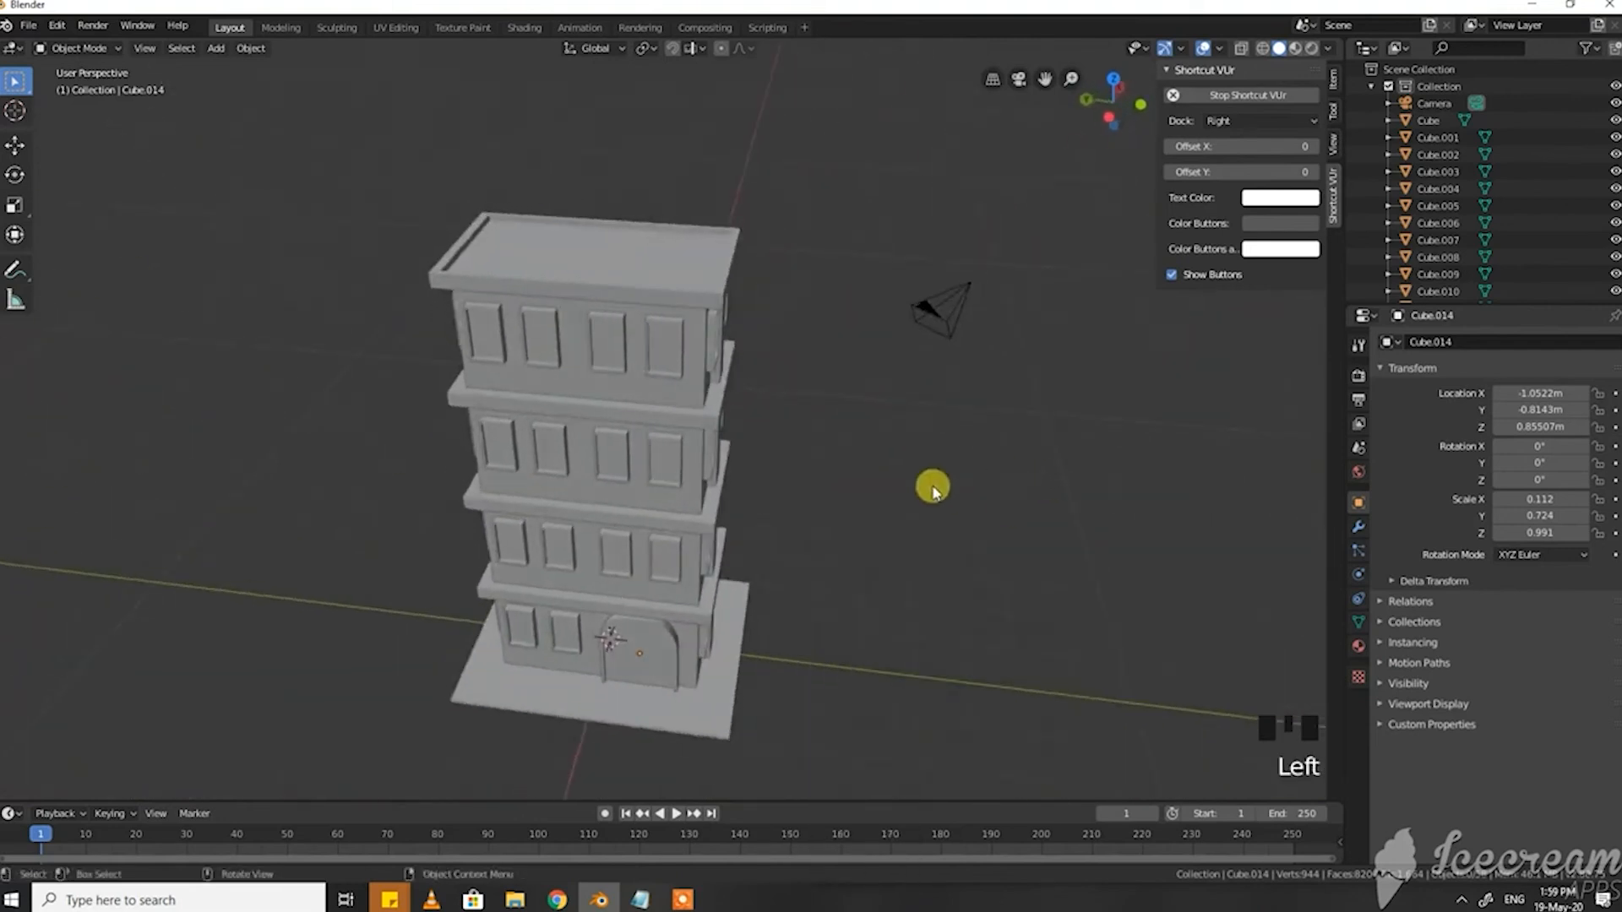
key(Tab)
key(Tab)
Step: Add a cube and raise it along Z to about 8.43 m, at the height of the top roof
key(shift+a)
mouse_move(789, 554)
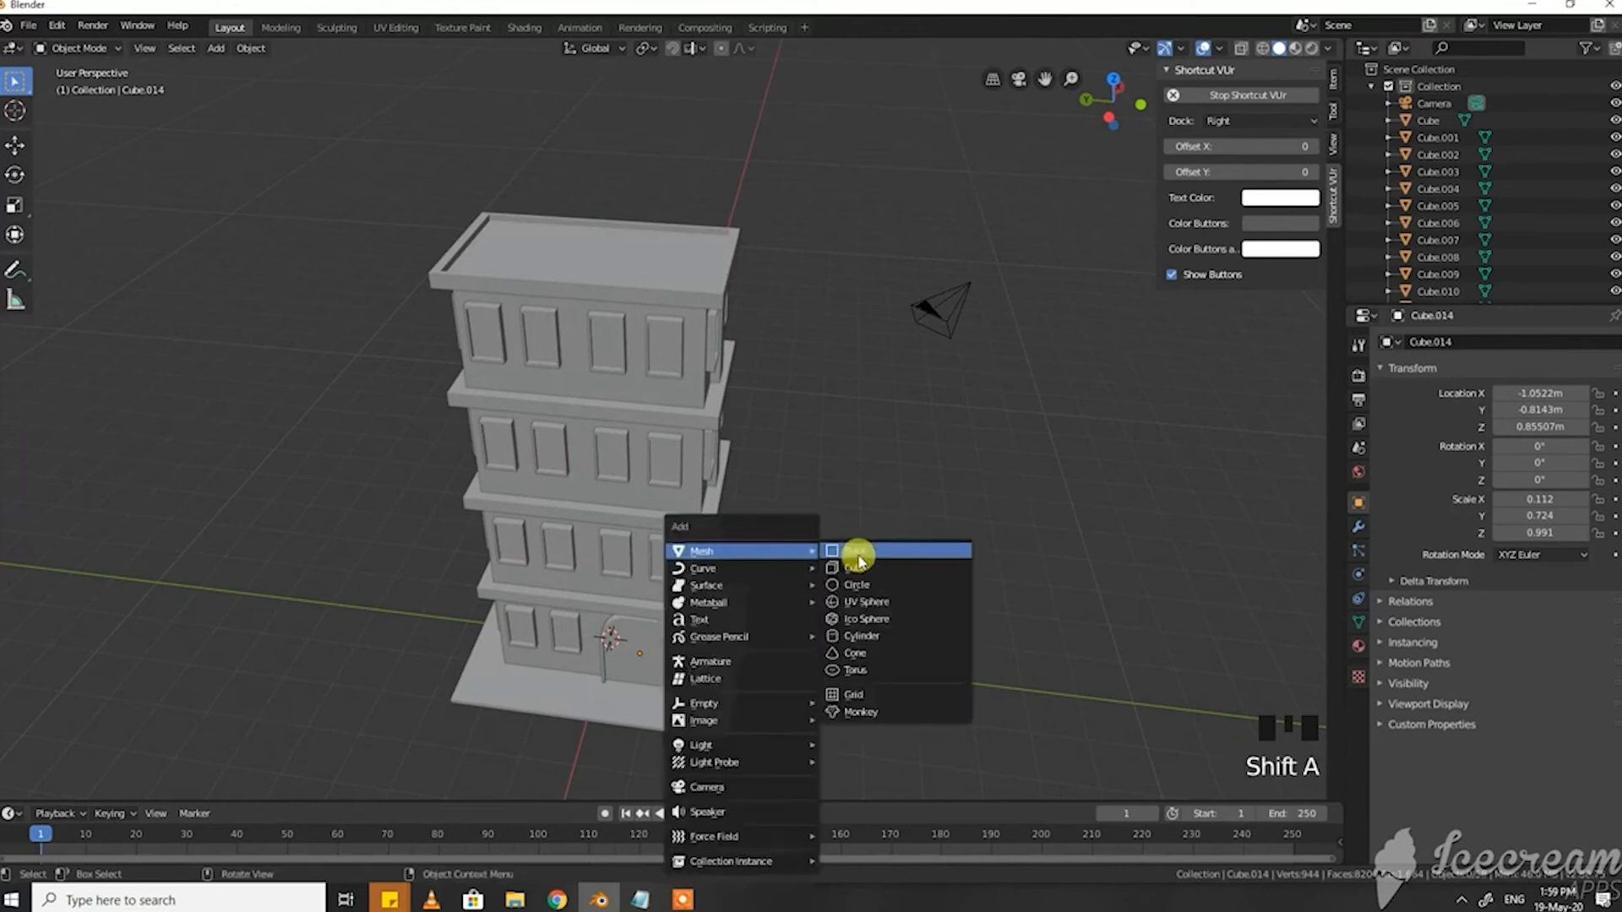
click(864, 570)
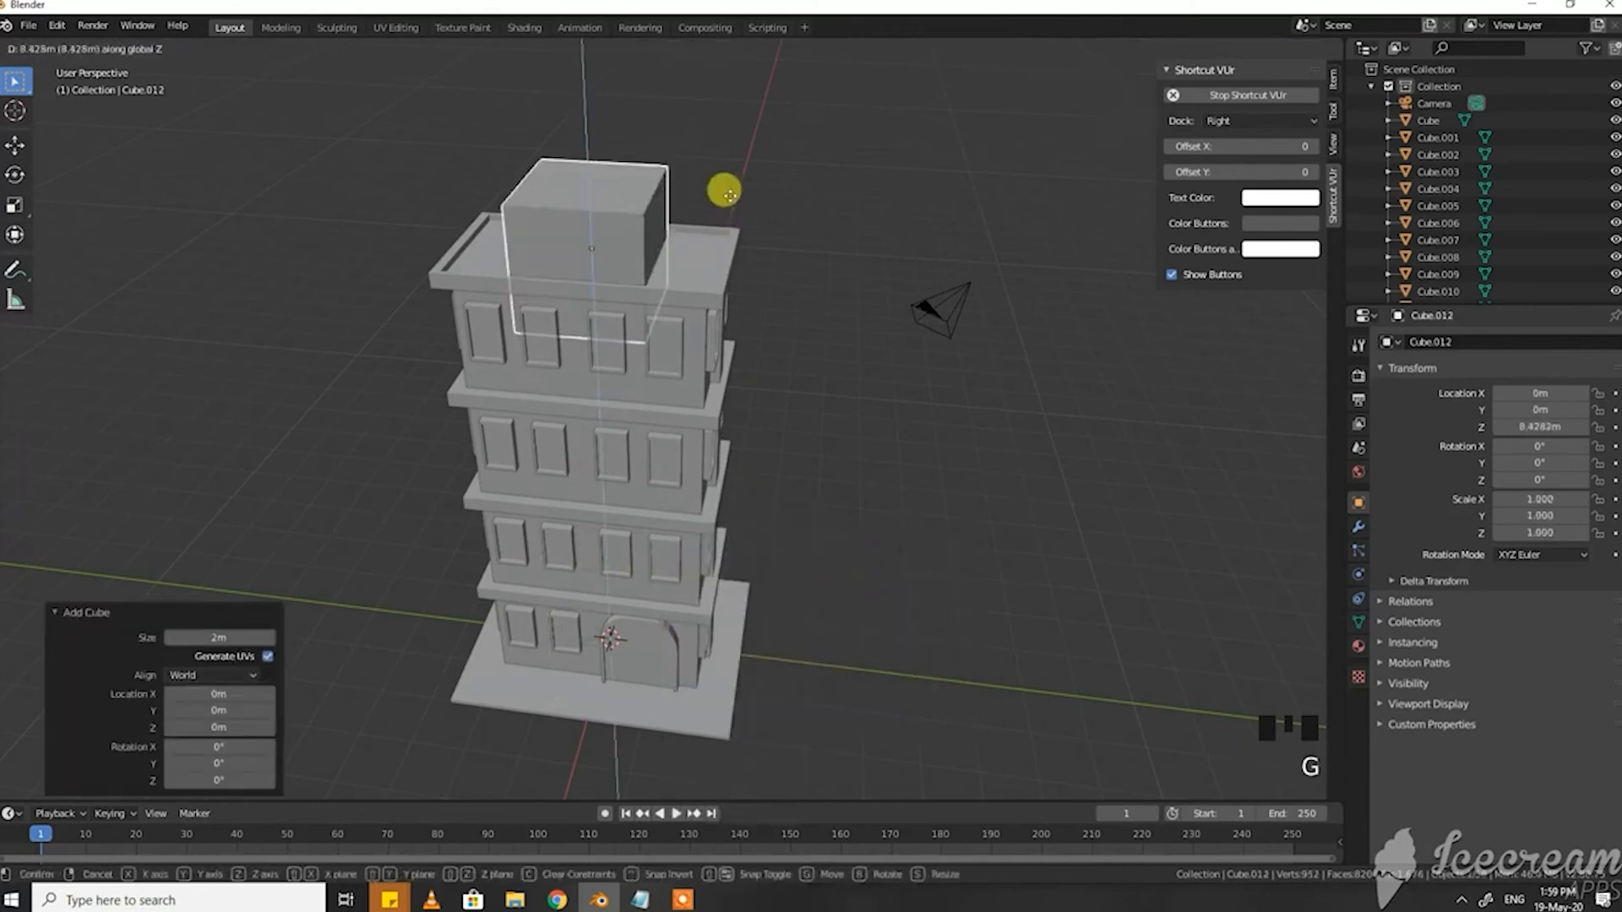
click(724, 189)
Step: Scale the cube uniformly to 0.38 and move it toward one end of the roof, to about 1.35 m Y and 8.66 m Z
key(s)
click(667, 300)
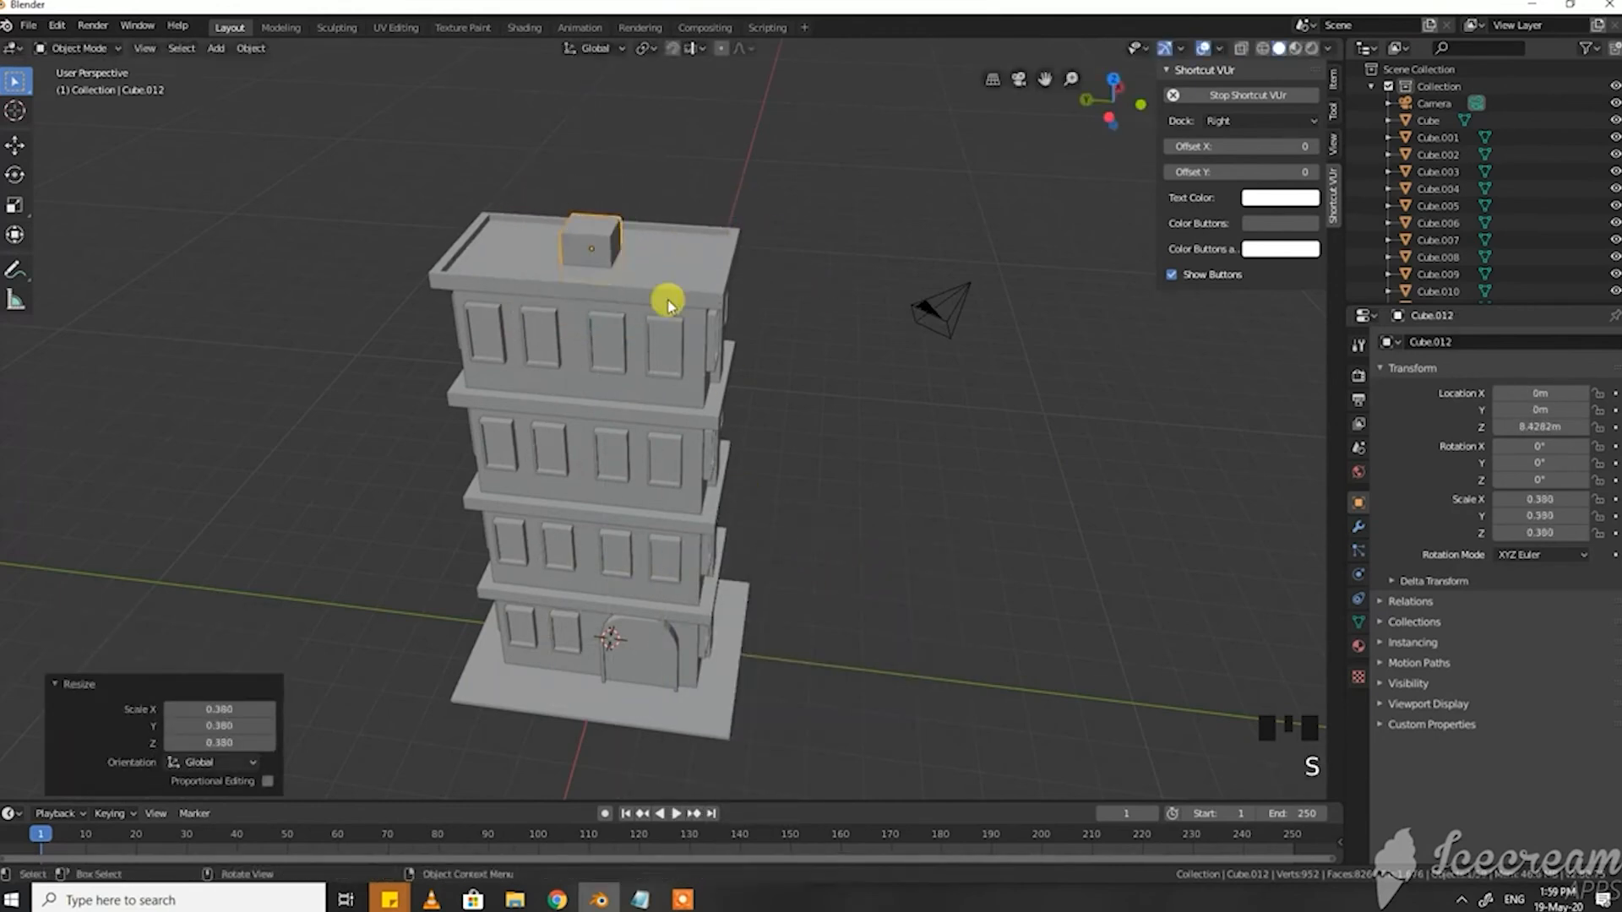
shift+middle_drag(621, 291, 787, 448)
scroll(619, 536, up, 4)
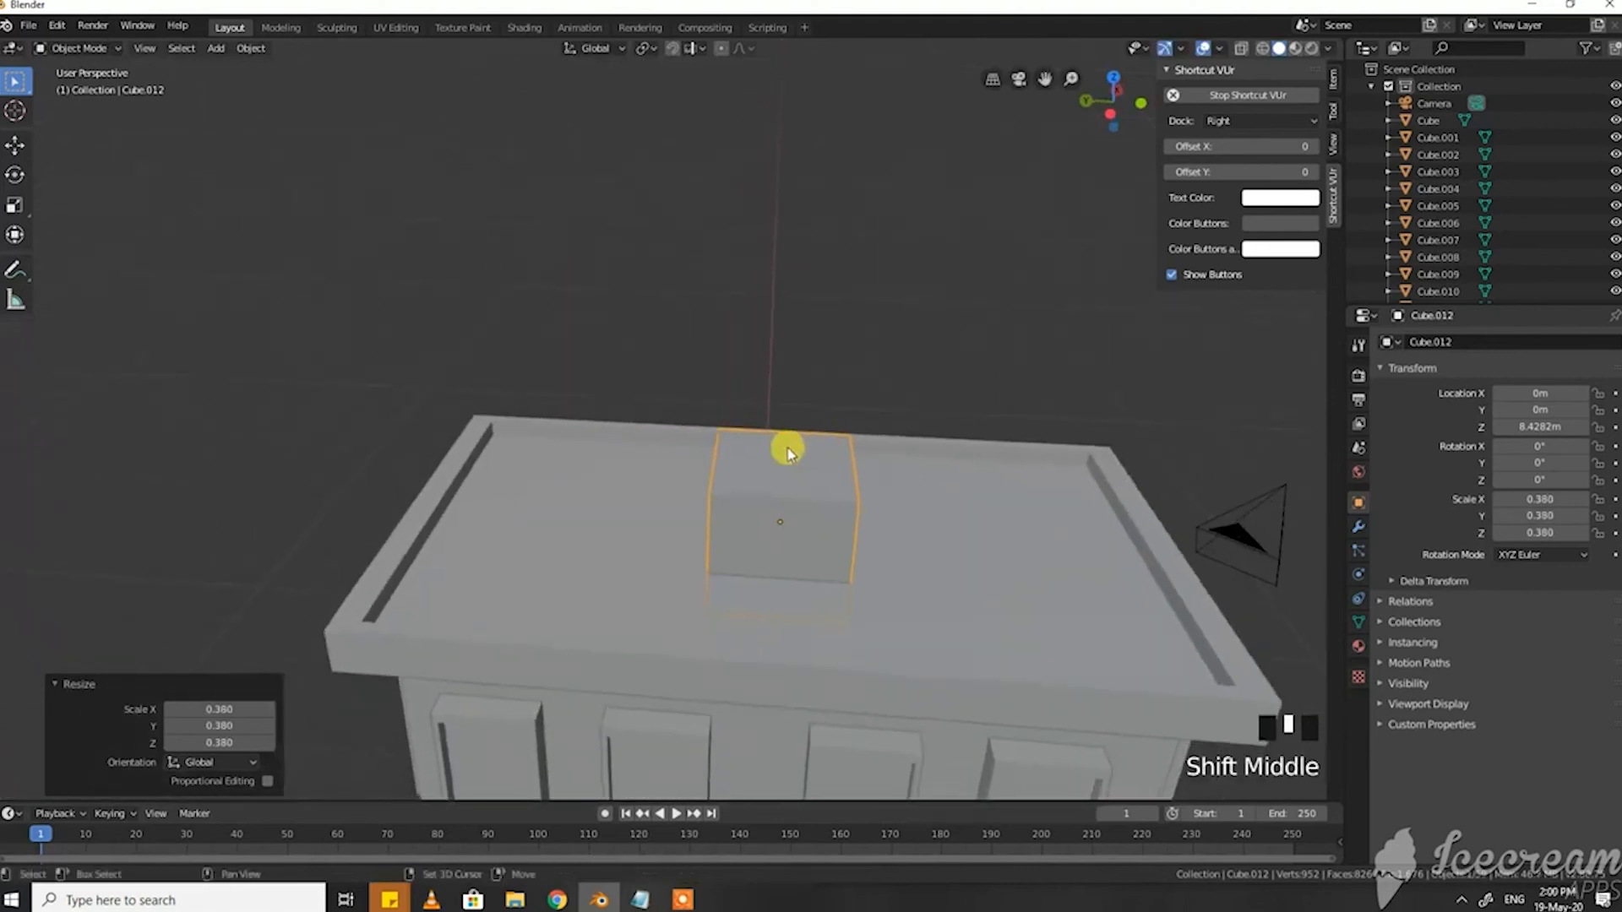
key(g)
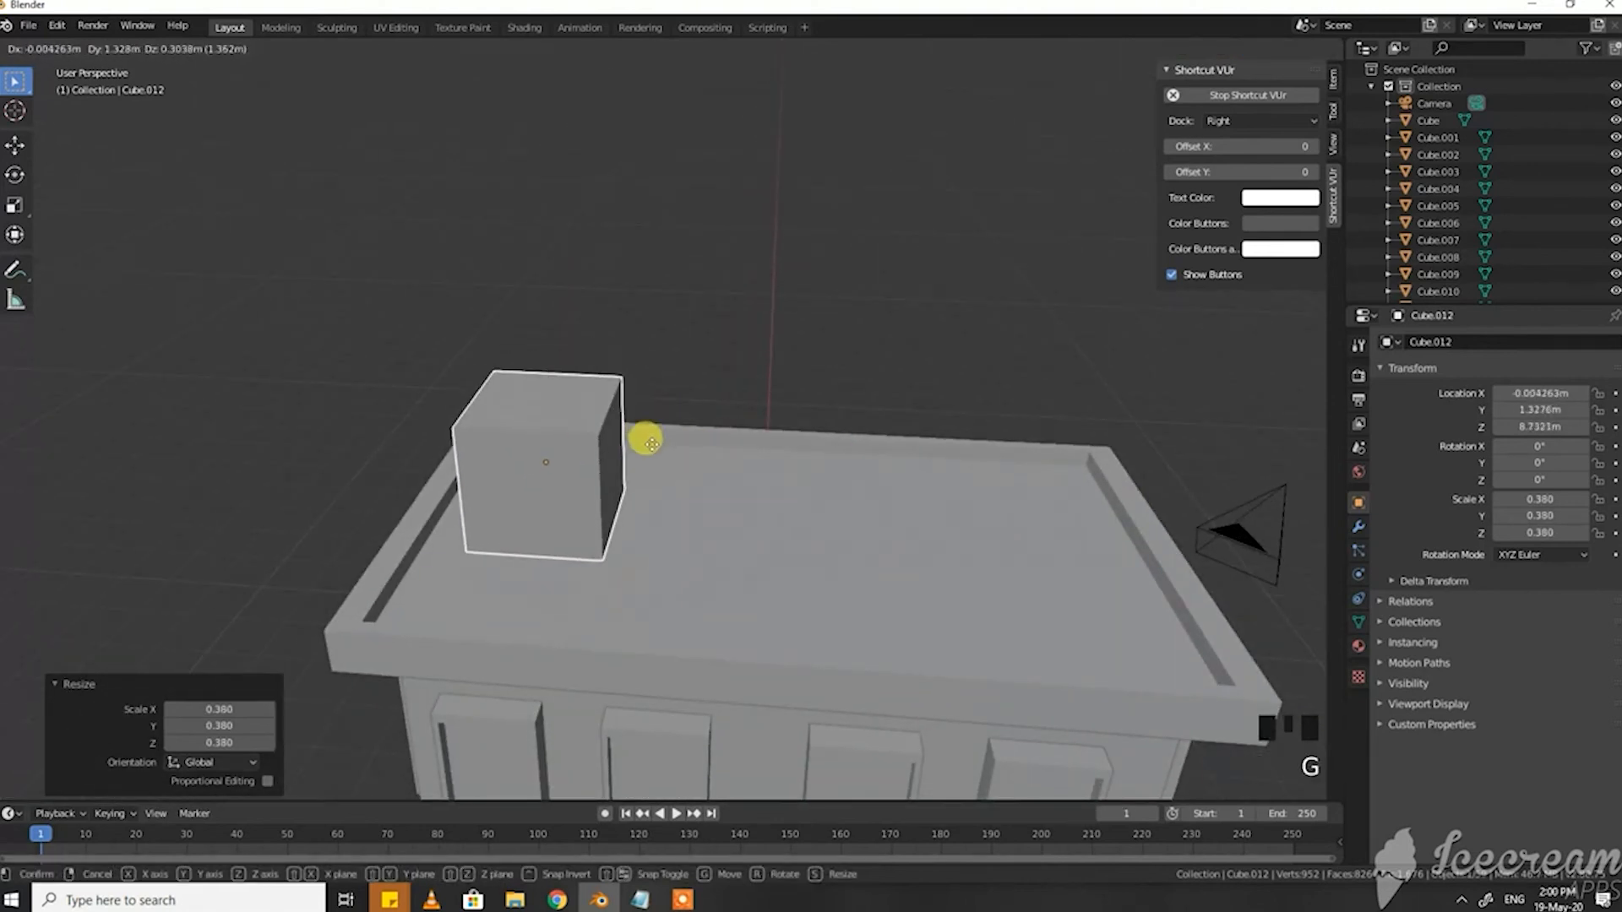
click(647, 453)
Step: Hide the small rooftop cube
middle_drag(650, 461, 714, 469)
key(h)
key(z)
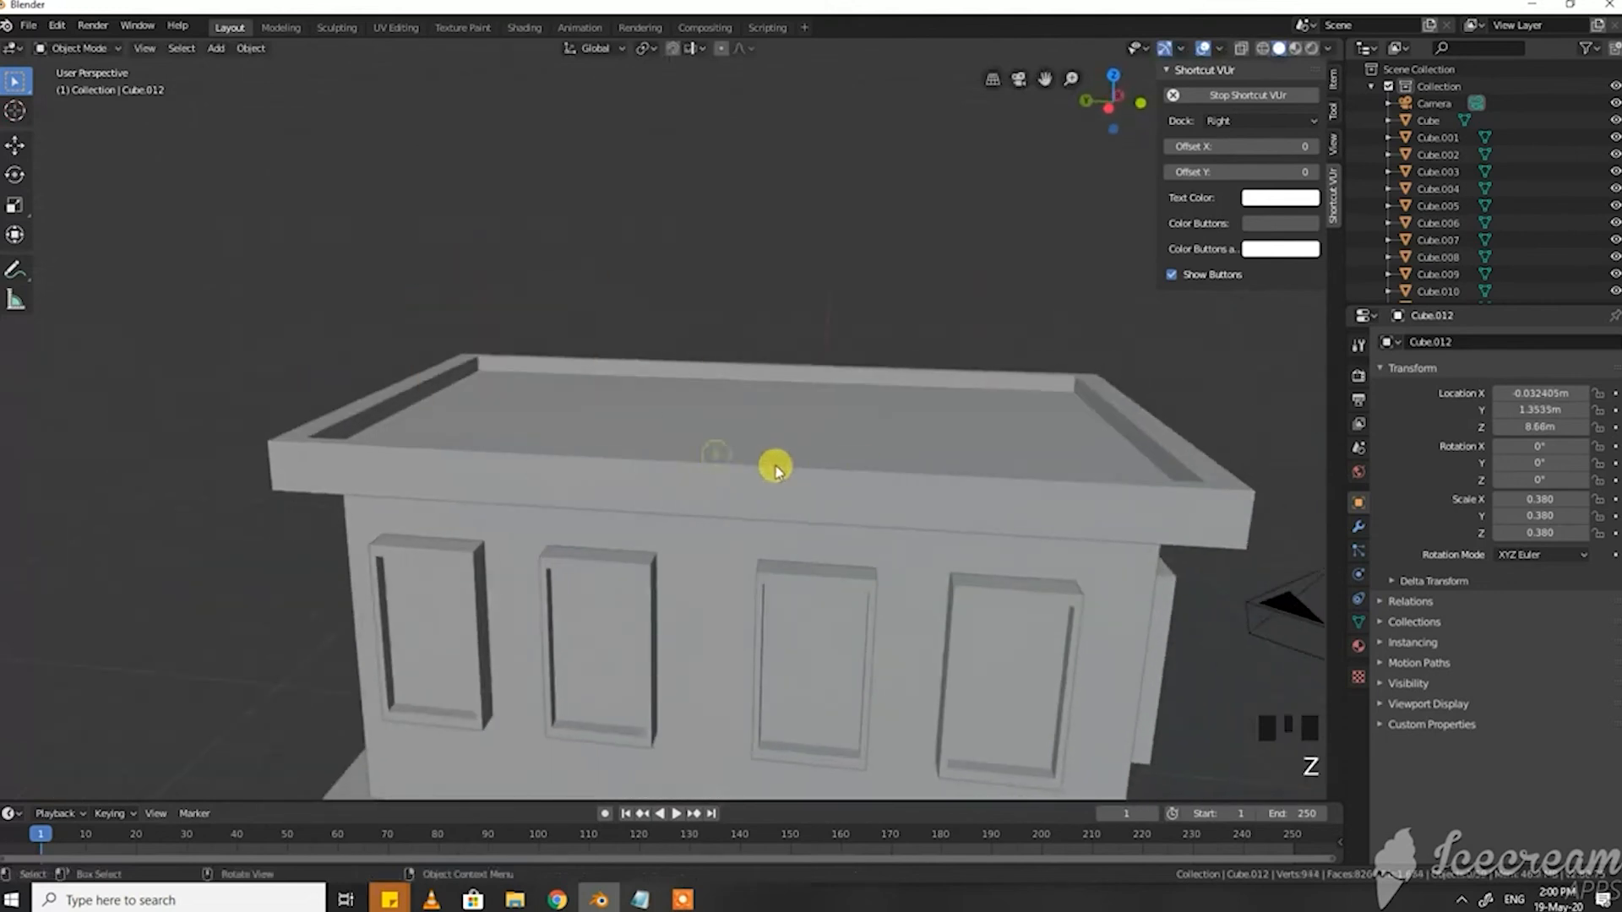
Step: Undo the hiding of the small rooftop cube and adjust its height along Z to about 8.69 m
key(ctrl+z)
key(g)
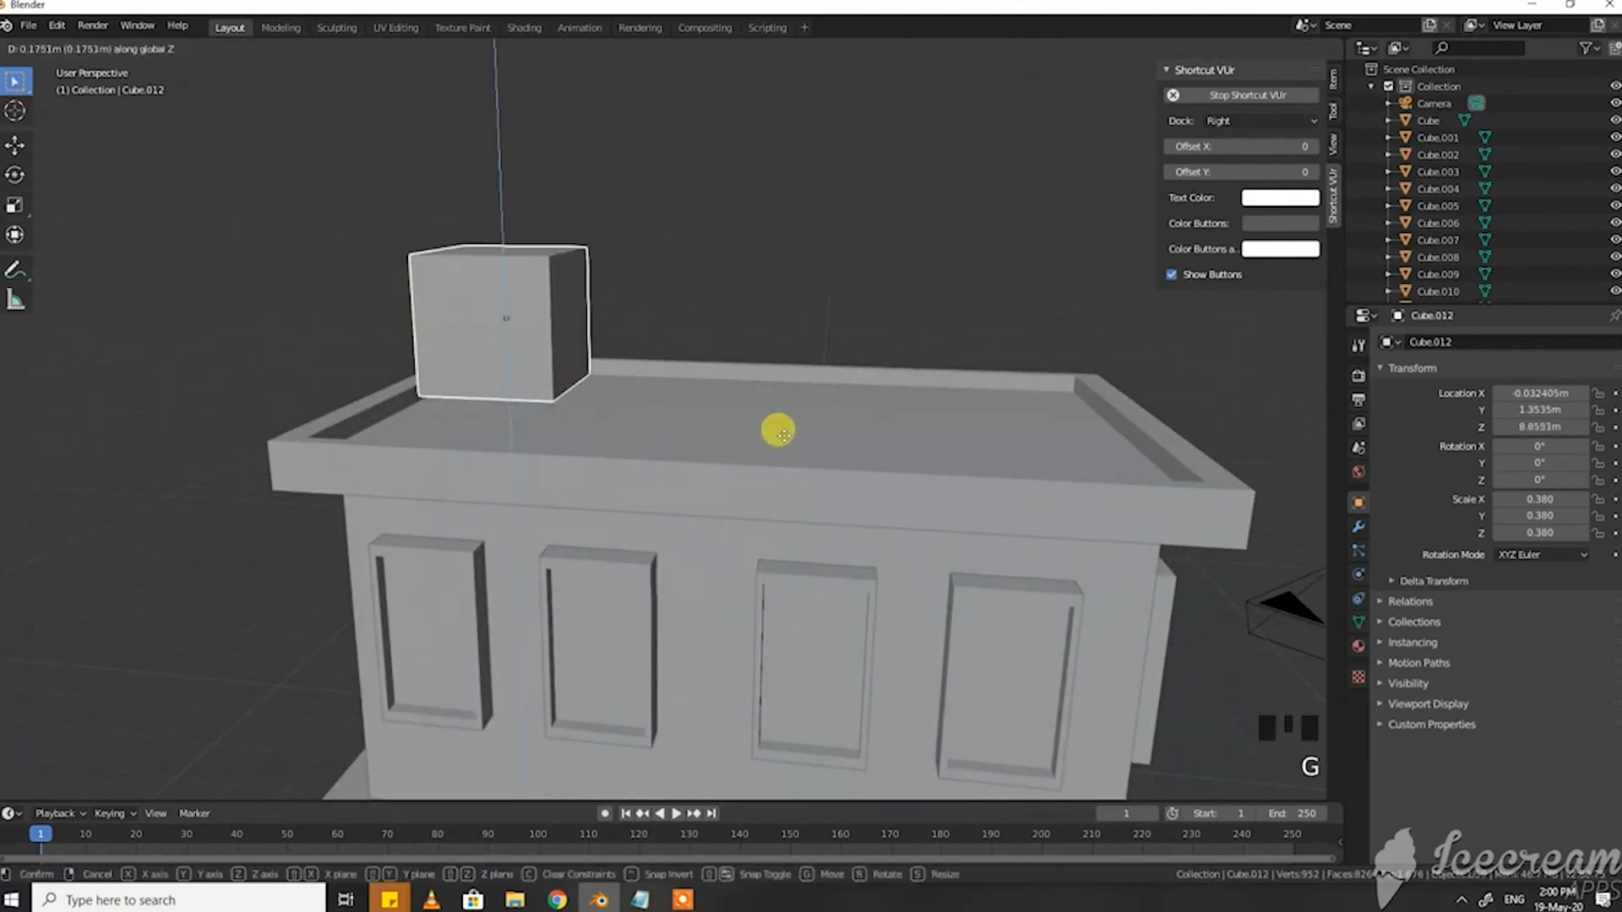
click(762, 461)
key(shift+d)
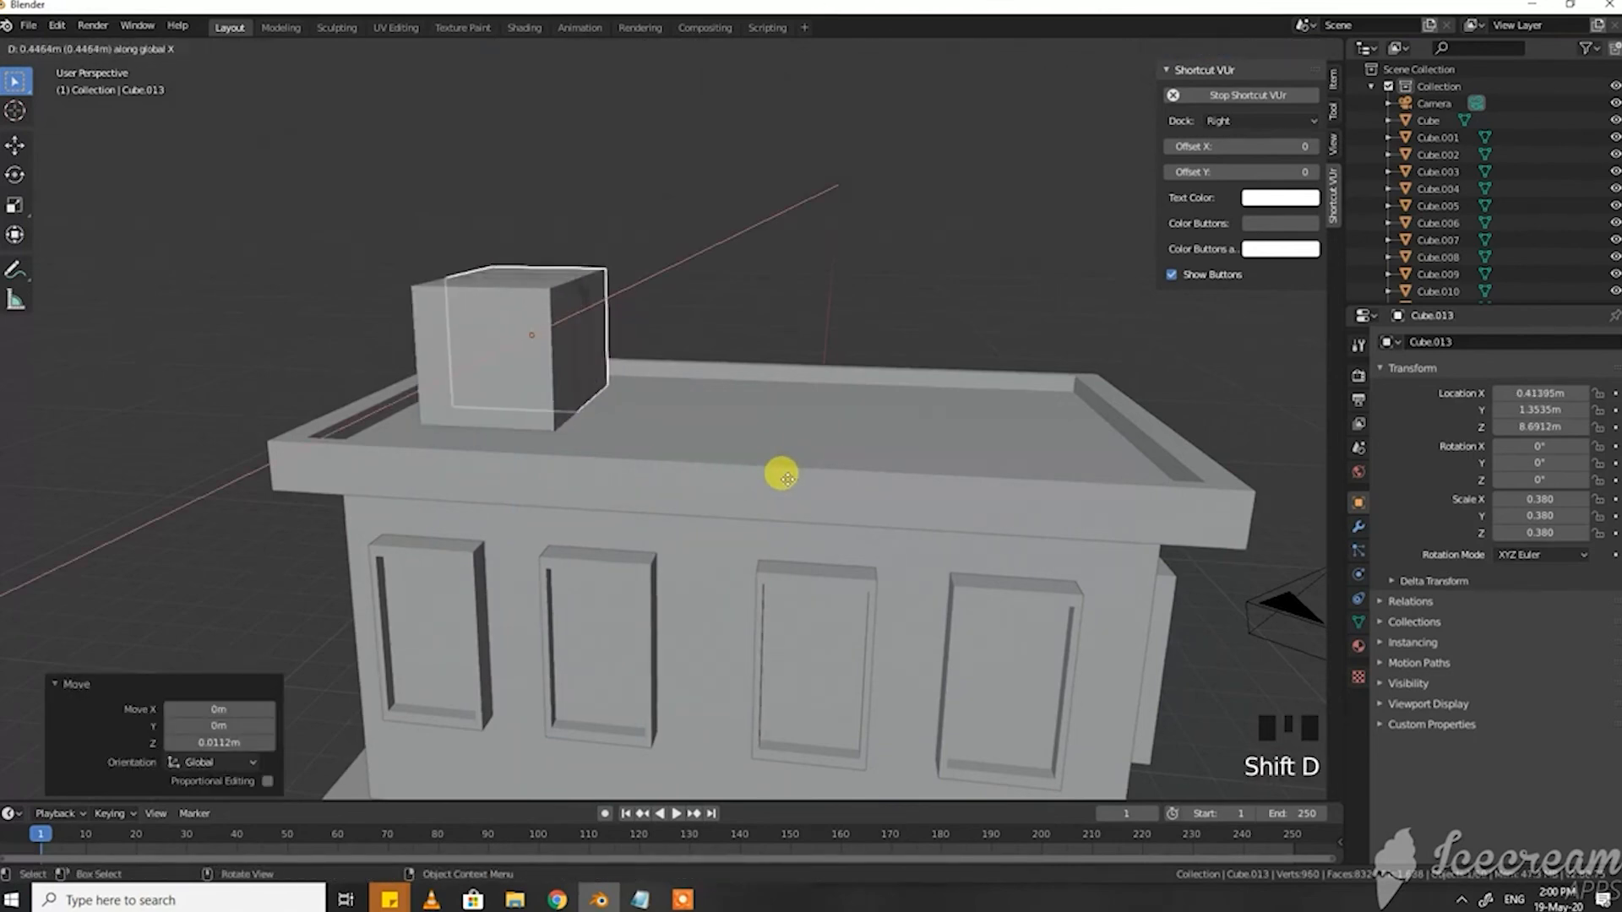
right_click(786, 478)
key(ctrl+z)
Step: Duplicate the rooftop cube along Y to about 0.58 m and scale the copy uniformly to 0.290
key(shift+d)
key(y)
click(935, 504)
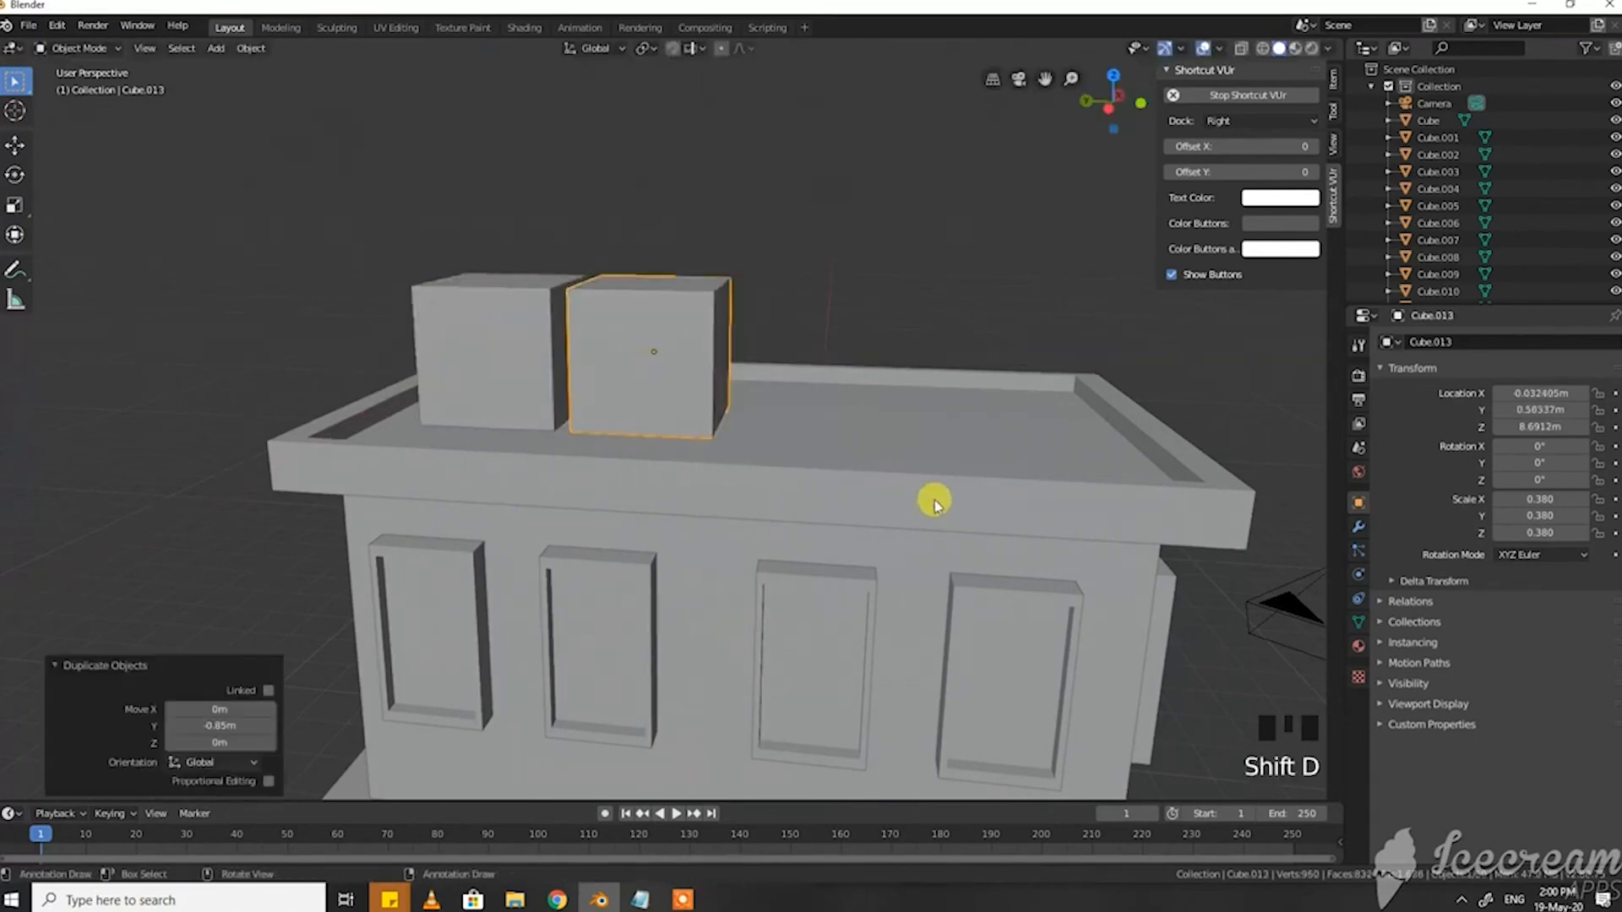
key(s)
click(944, 413)
Step: Shift the smaller rooftop cube along Y to about 0.55 m and lower it along Z to about 8.59 m, onto the roof
key(g)
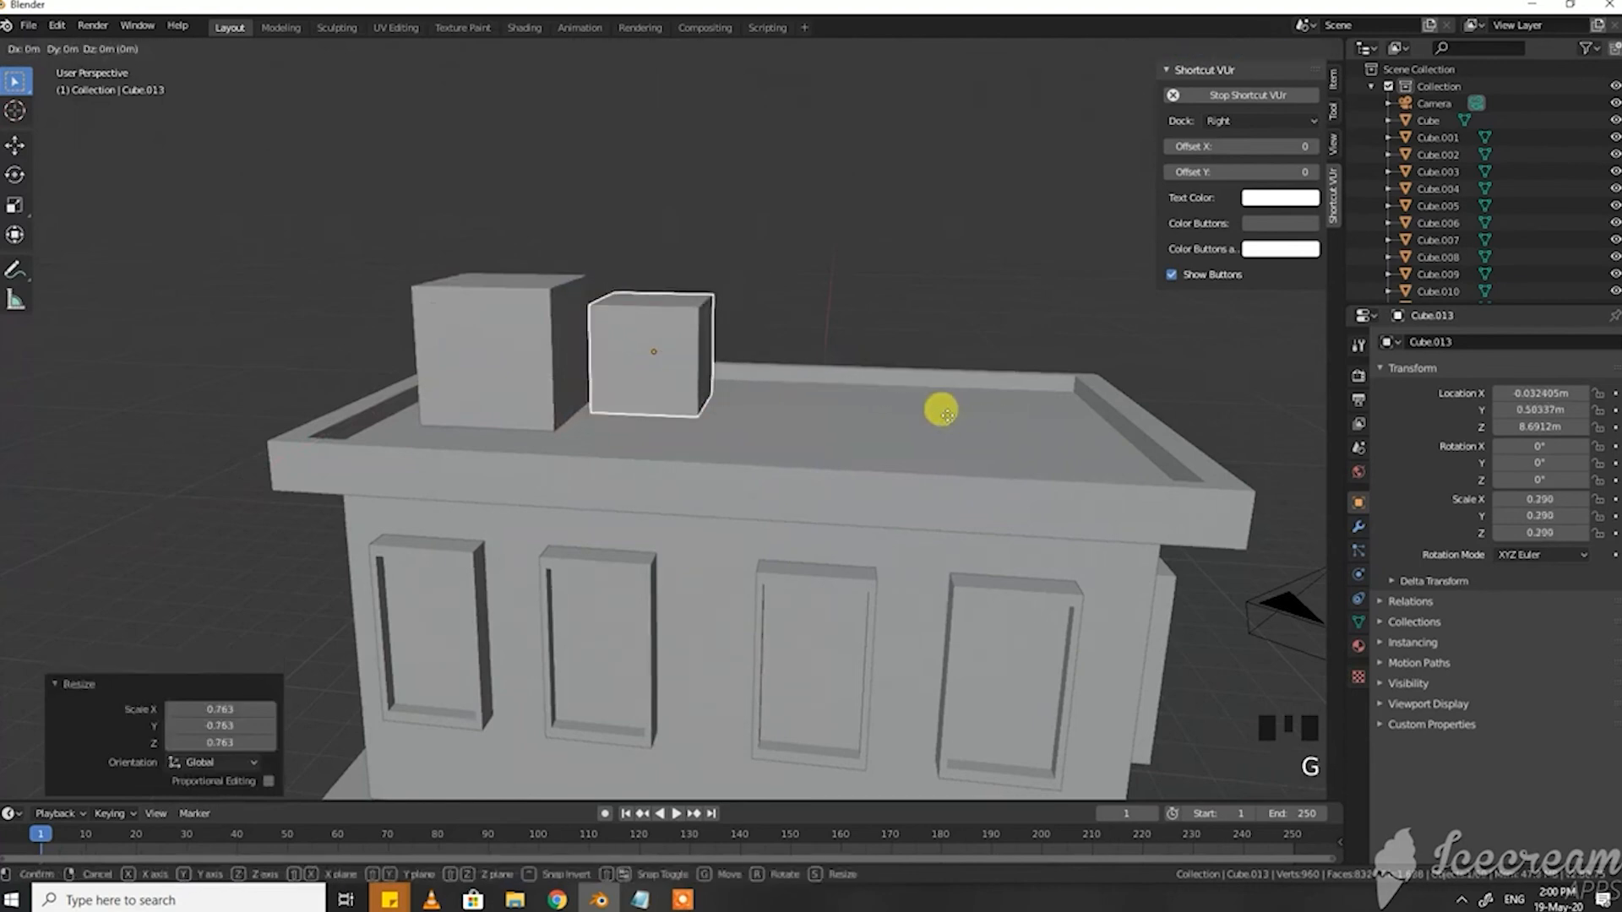
click(940, 448)
key(g)
key(z)
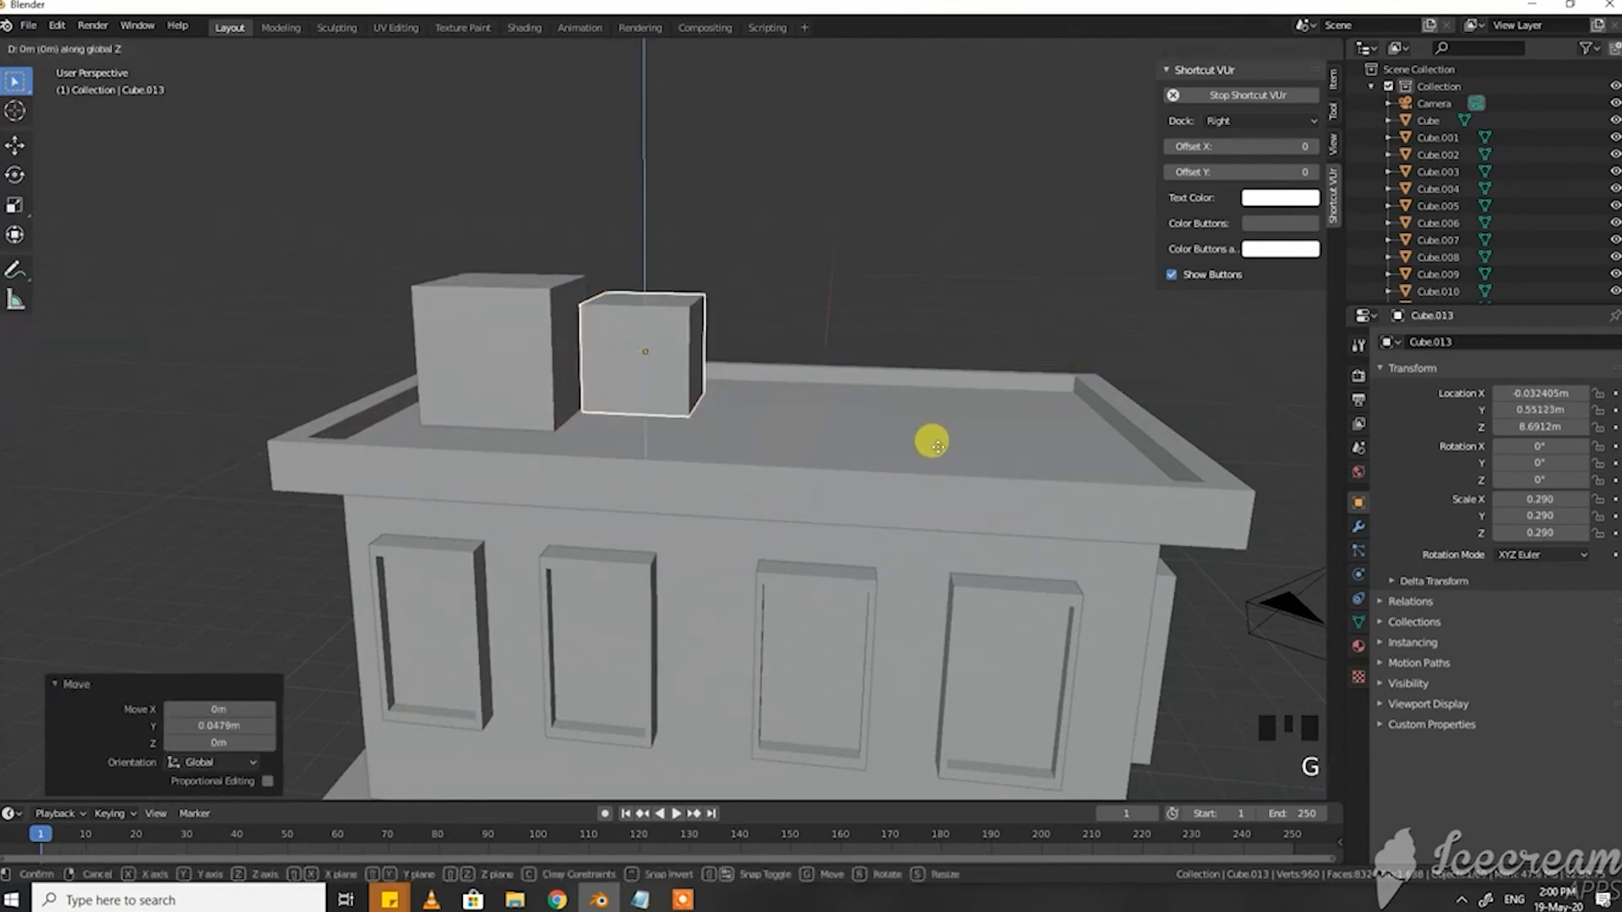
click(923, 473)
scroll(924, 474, down, 8)
middle_drag(923, 475, 911, 531)
shift+middle_drag(911, 531, 793, 380)
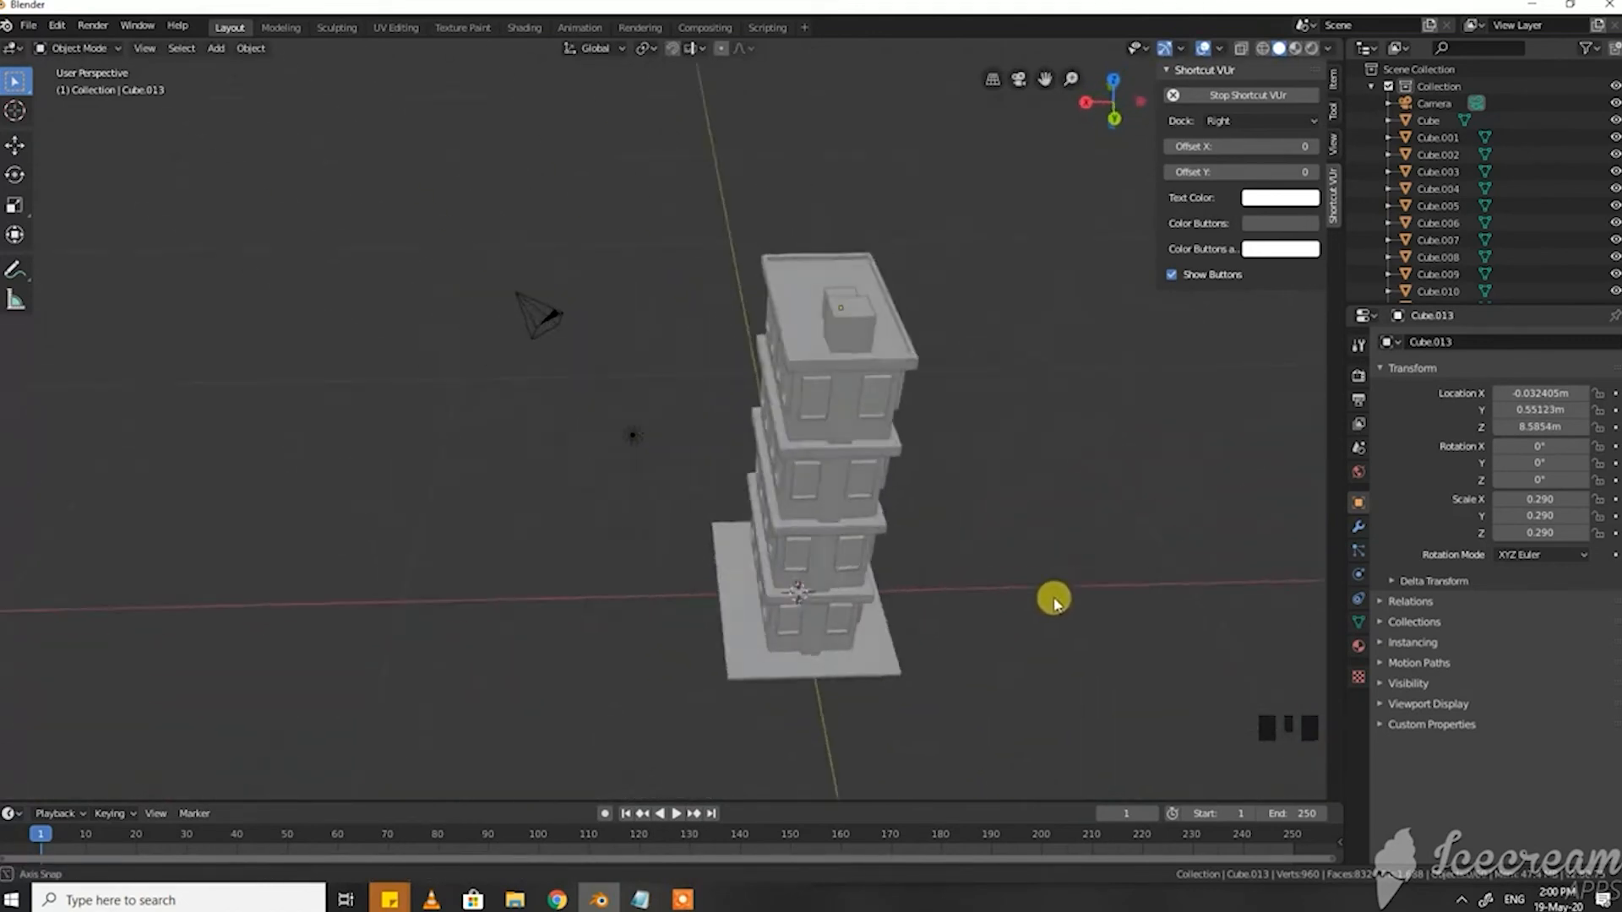
scroll(597, 518, up, 3)
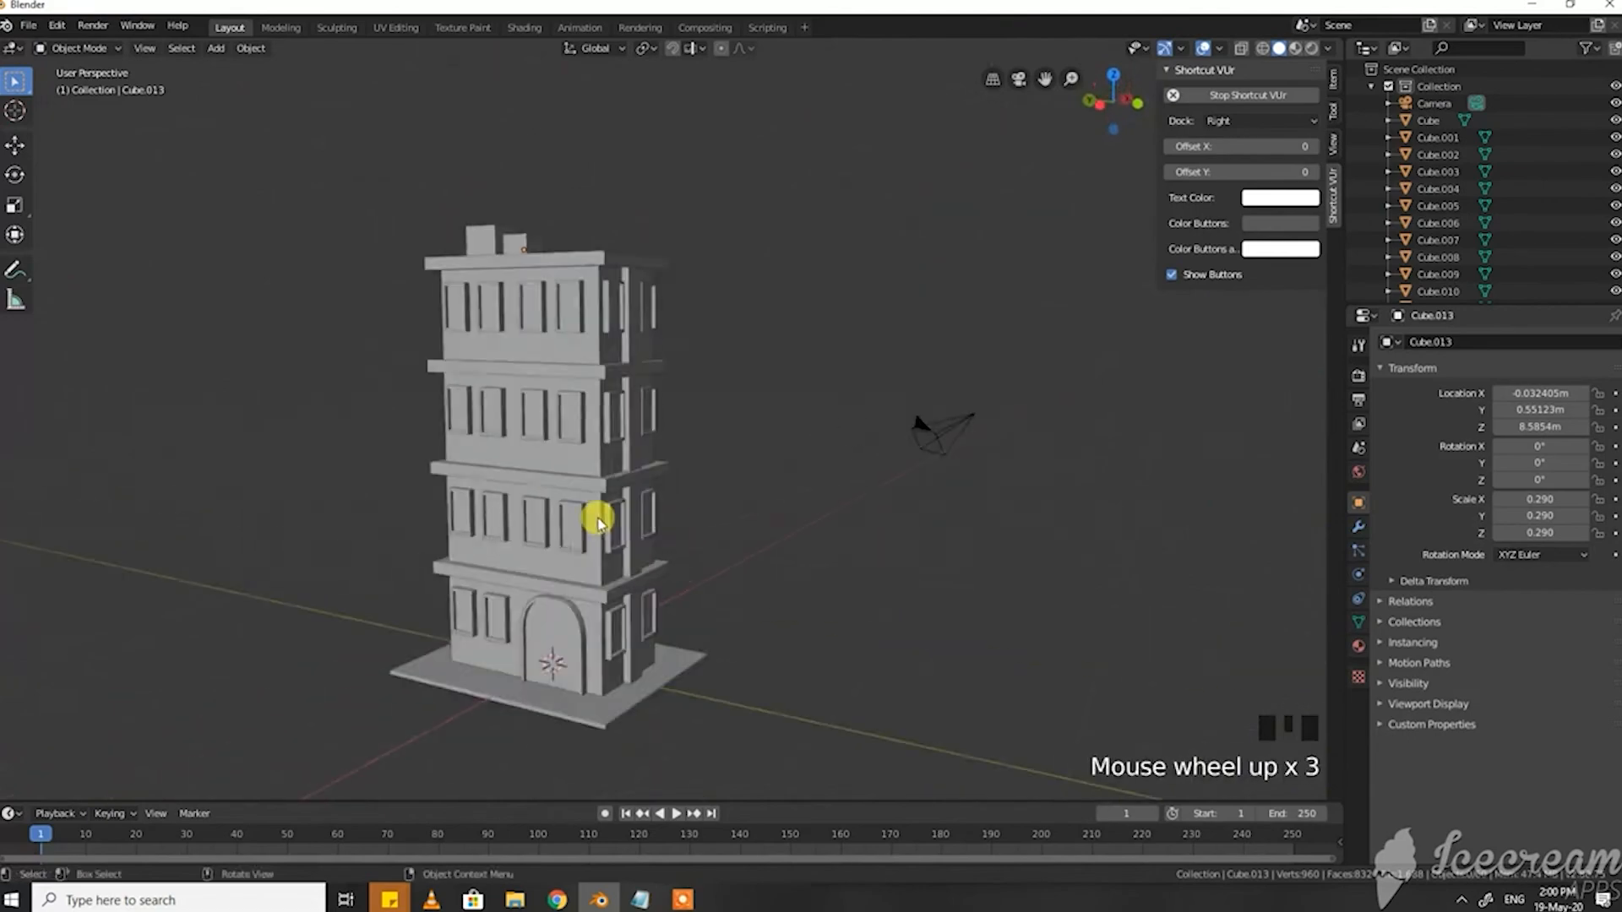